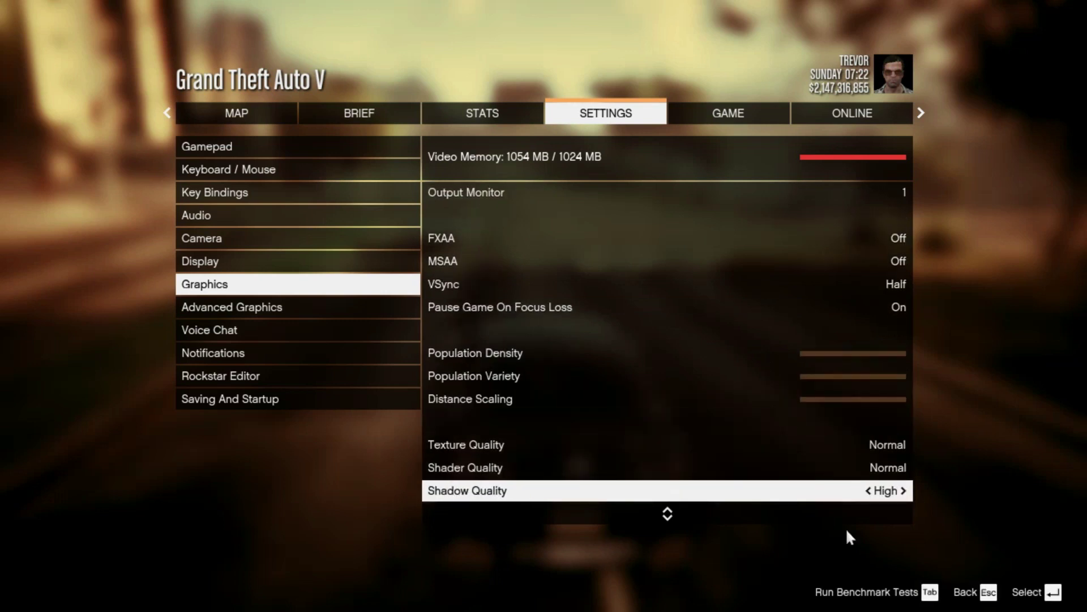
# Review the graphics settings from Shadow Quality through Tessellation, and return to the game.
pyautogui.scroll(-1, 875, 499)
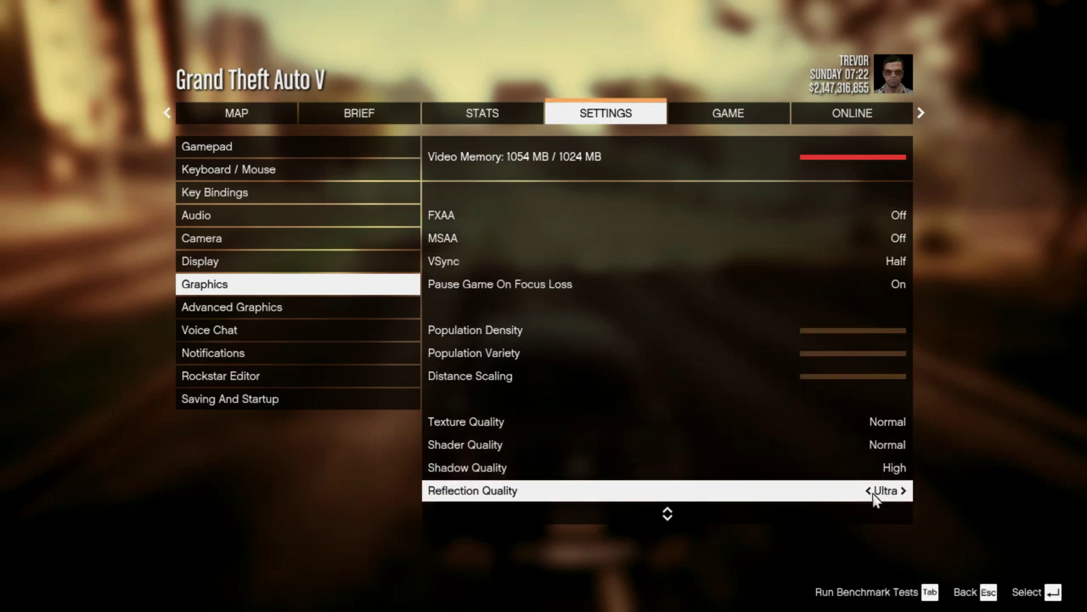
pyautogui.scroll(-3, 872, 488)
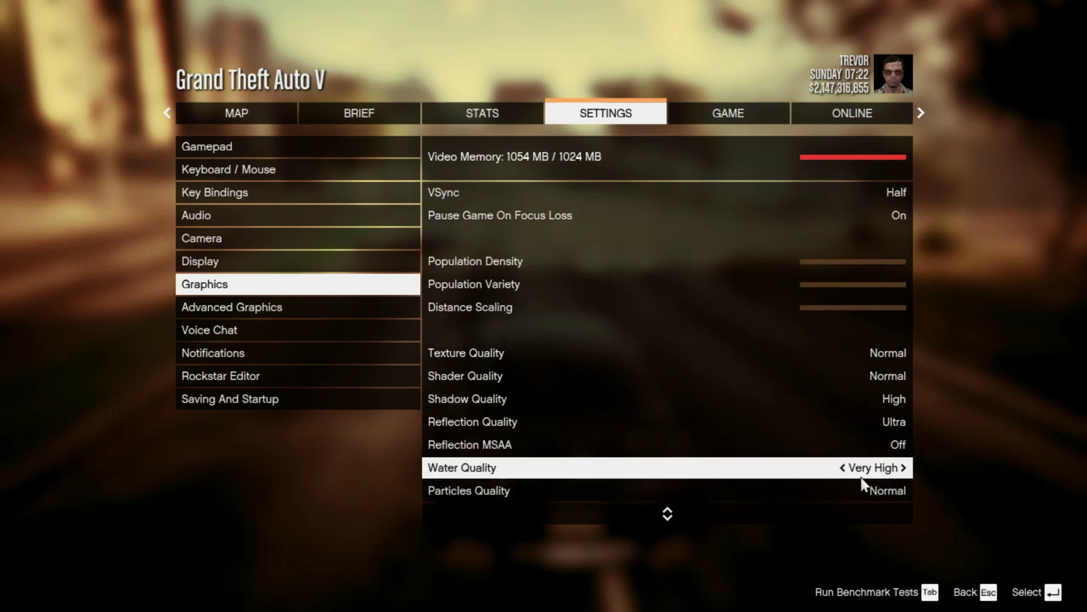
pyautogui.scroll(-3, 862, 482)
pyautogui.scroll(-3, 861, 481)
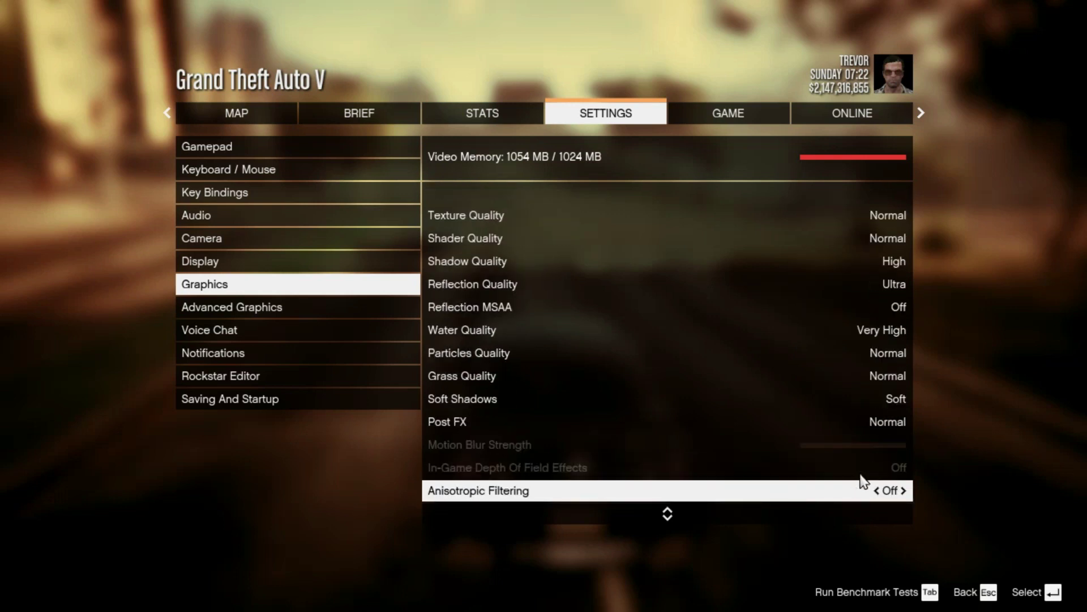
pyautogui.scroll(-3, 862, 454)
pyautogui.scroll(6, 862, 453)
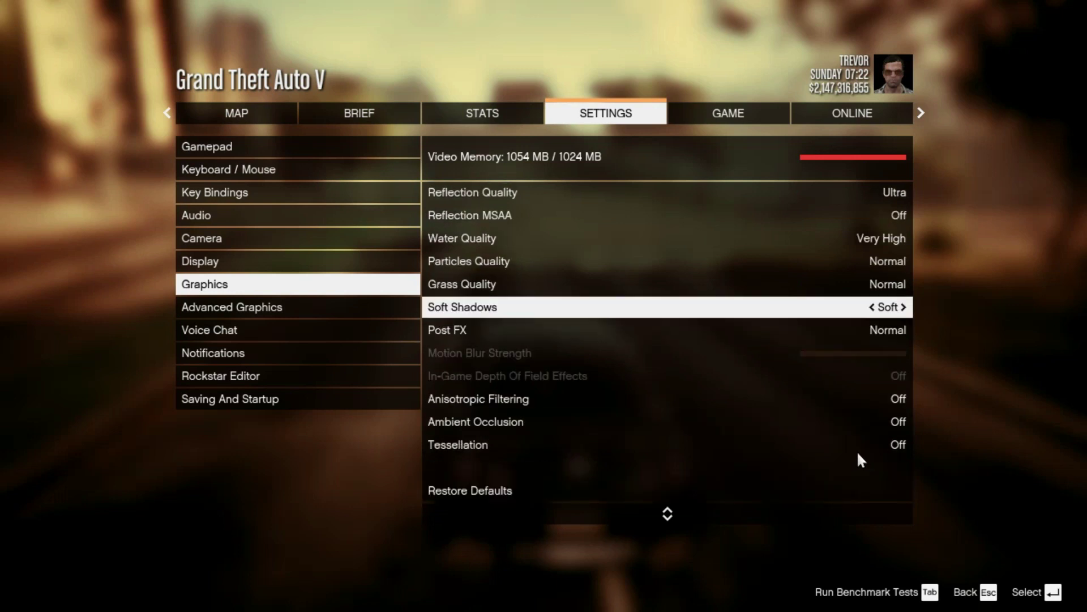
pyautogui.scroll(7, 862, 451)
pyautogui.press('Escape')
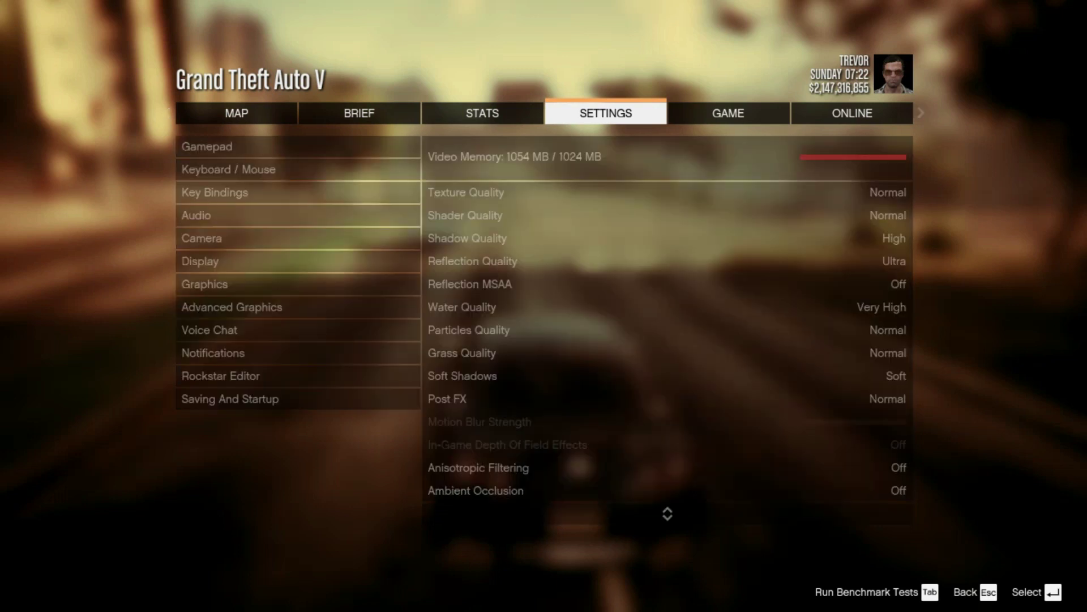
pyautogui.press('Escape')
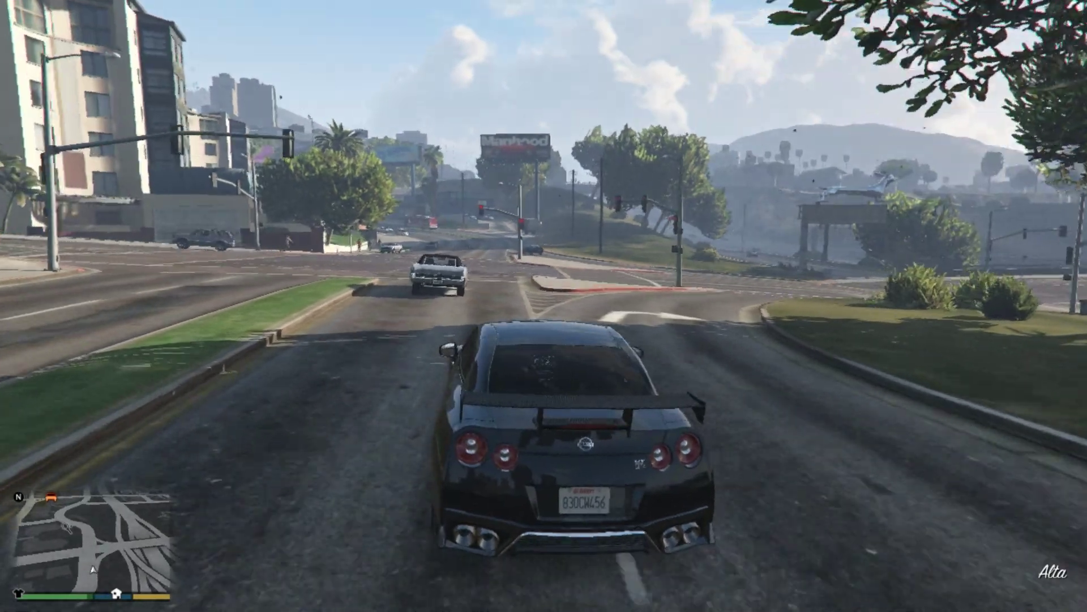
pyautogui.press('d')
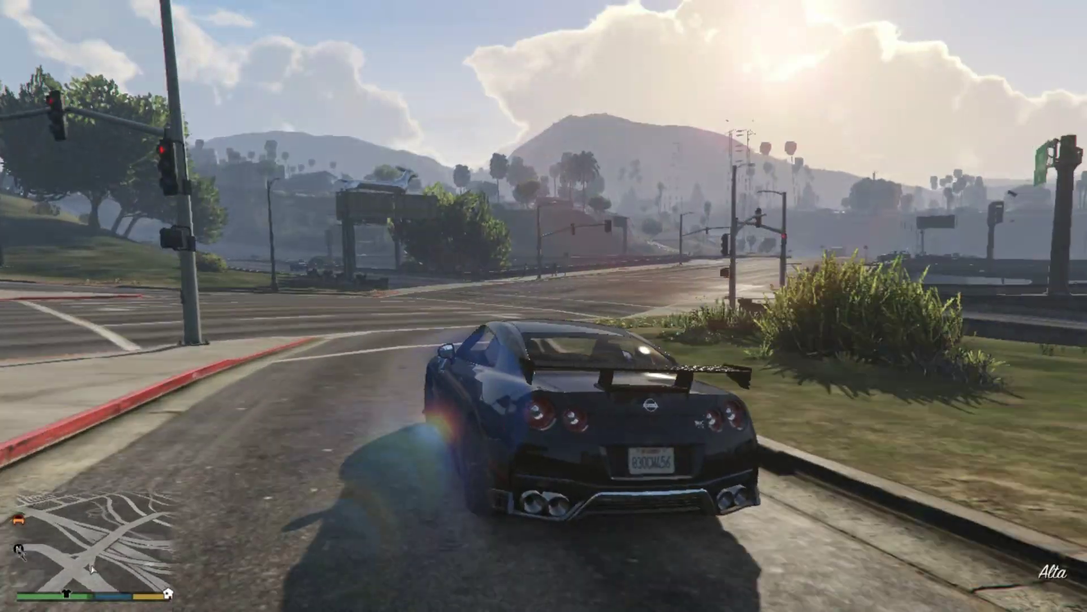
pyautogui.press('a')
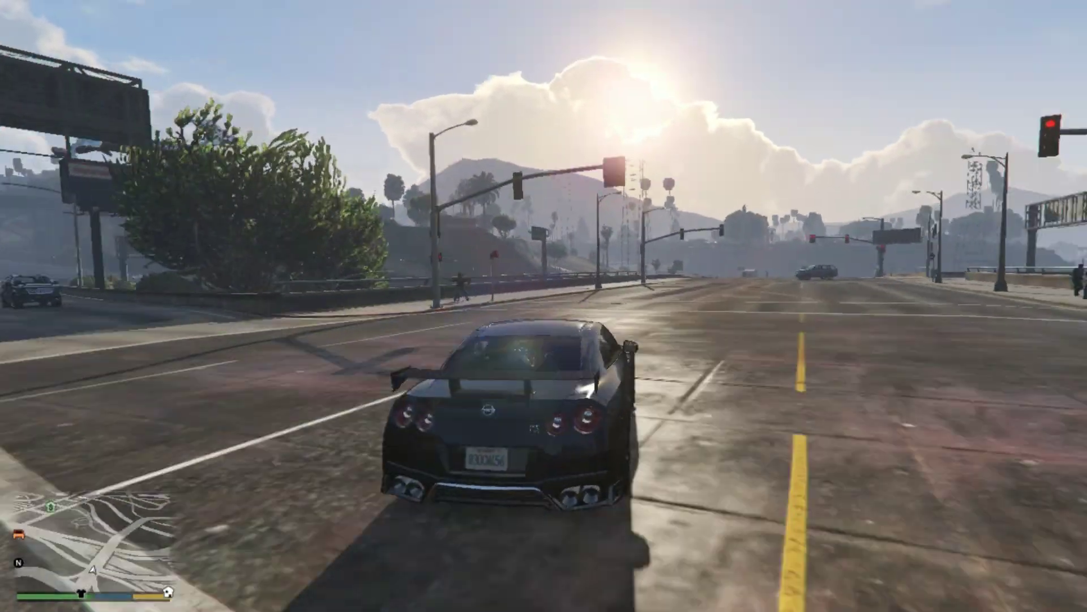
pyautogui.press('w')
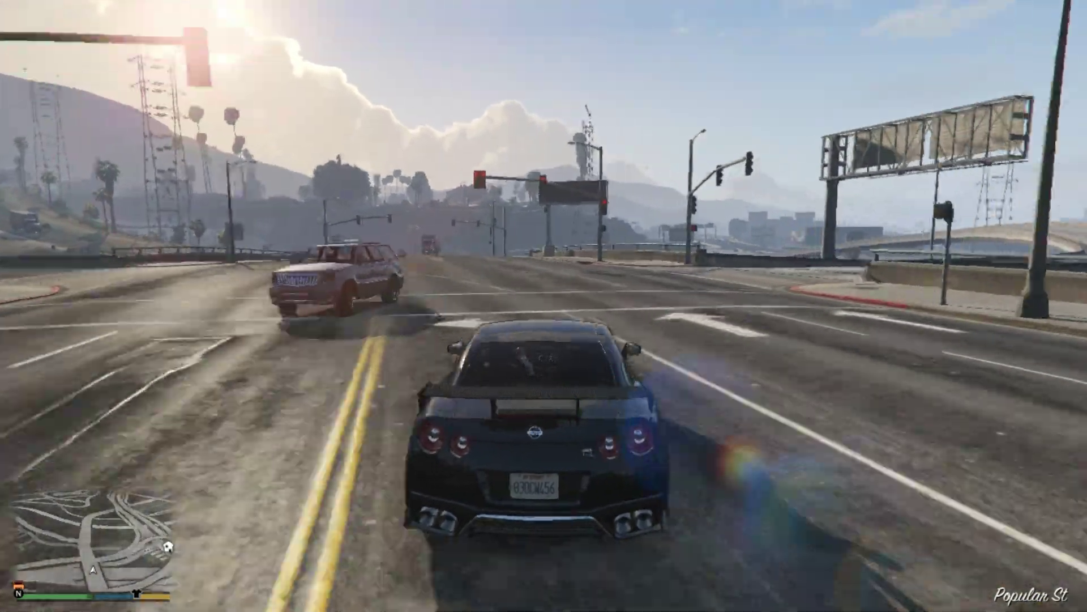
pyautogui.press('a')
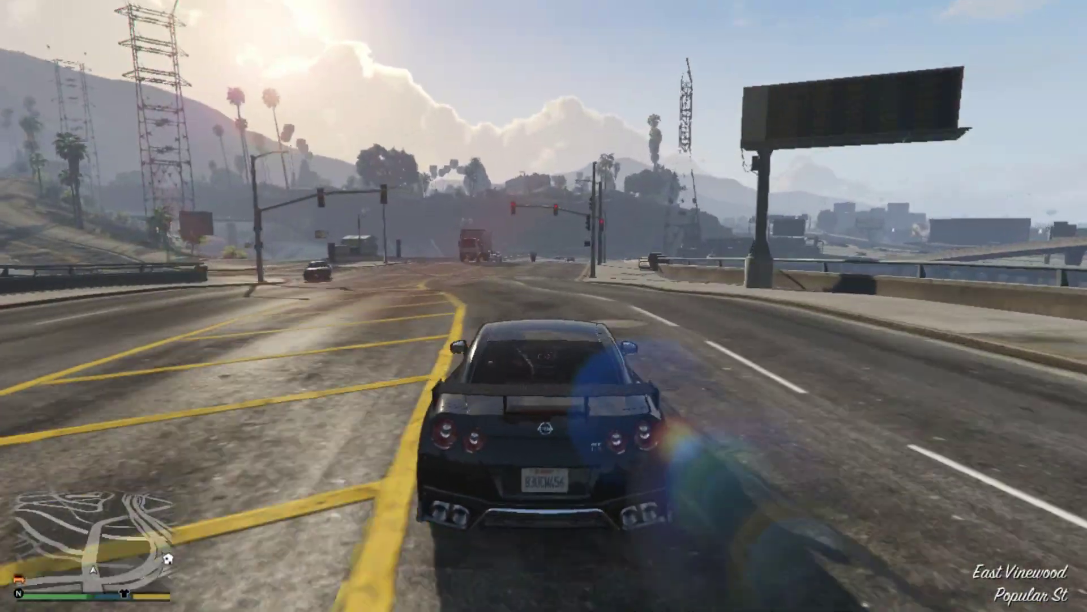
pyautogui.press('d')
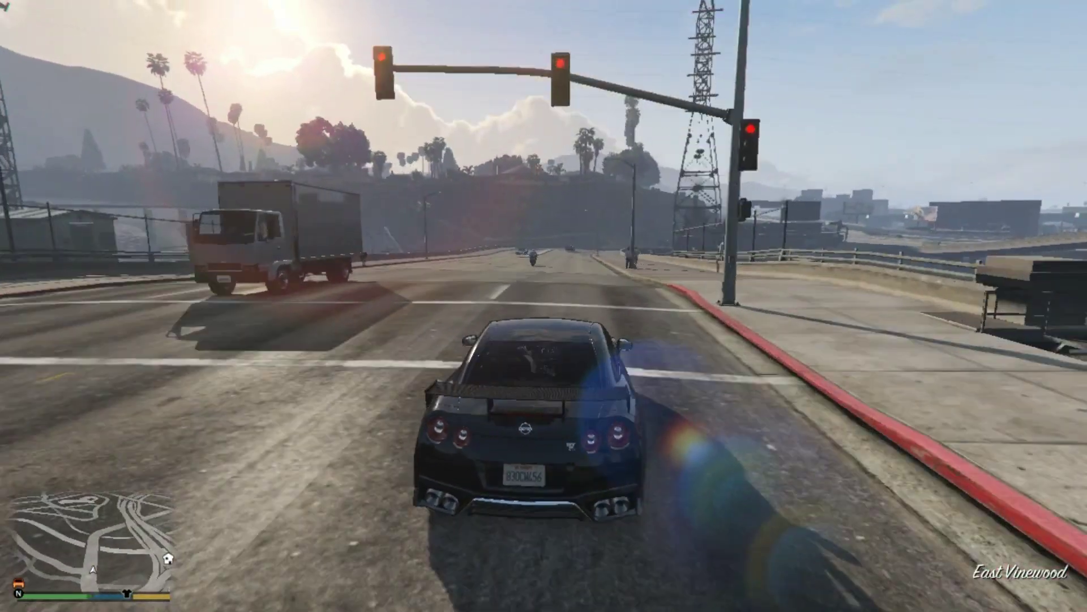
pyautogui.press('w')
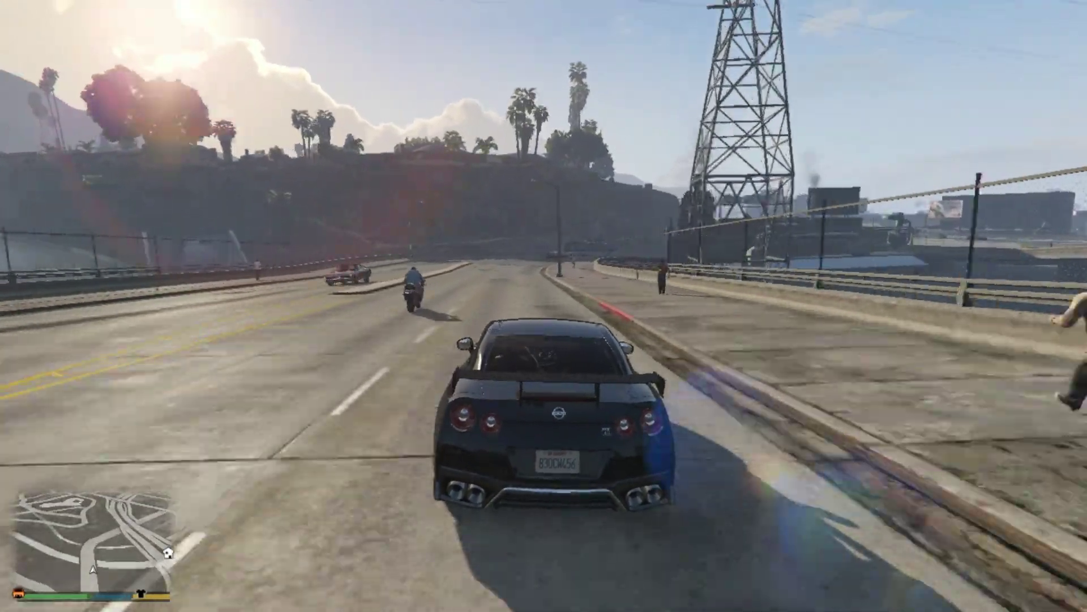
pyautogui.press('d')
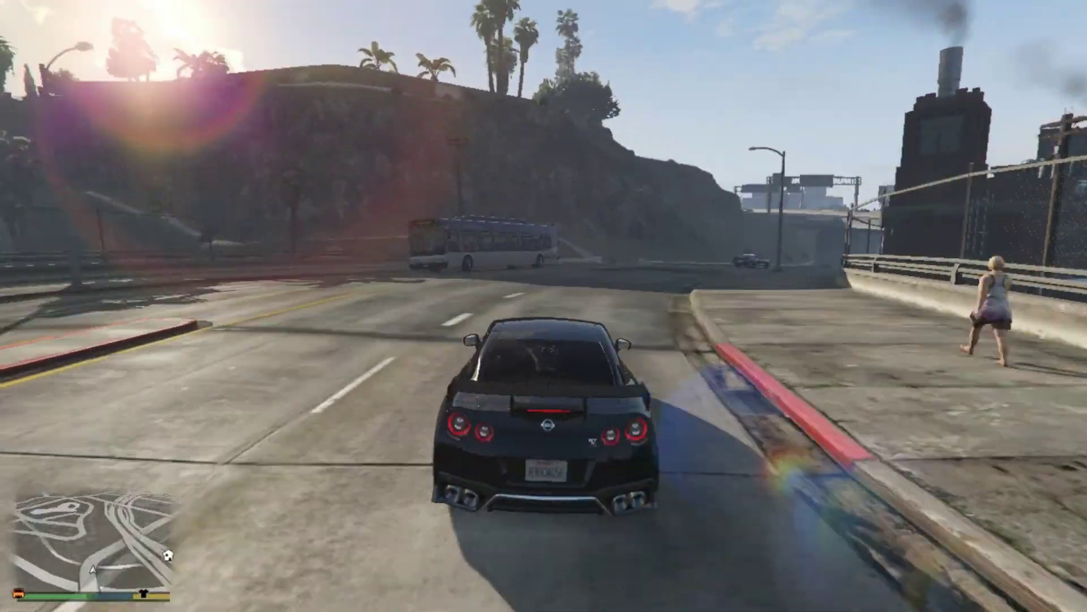
pyautogui.press('w')
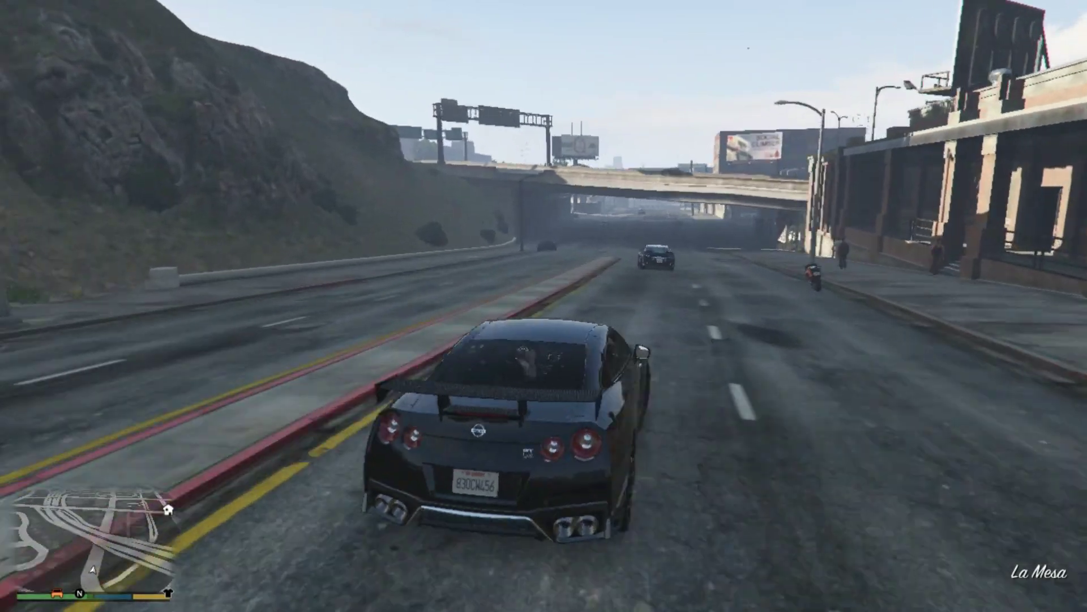
pyautogui.press('w')
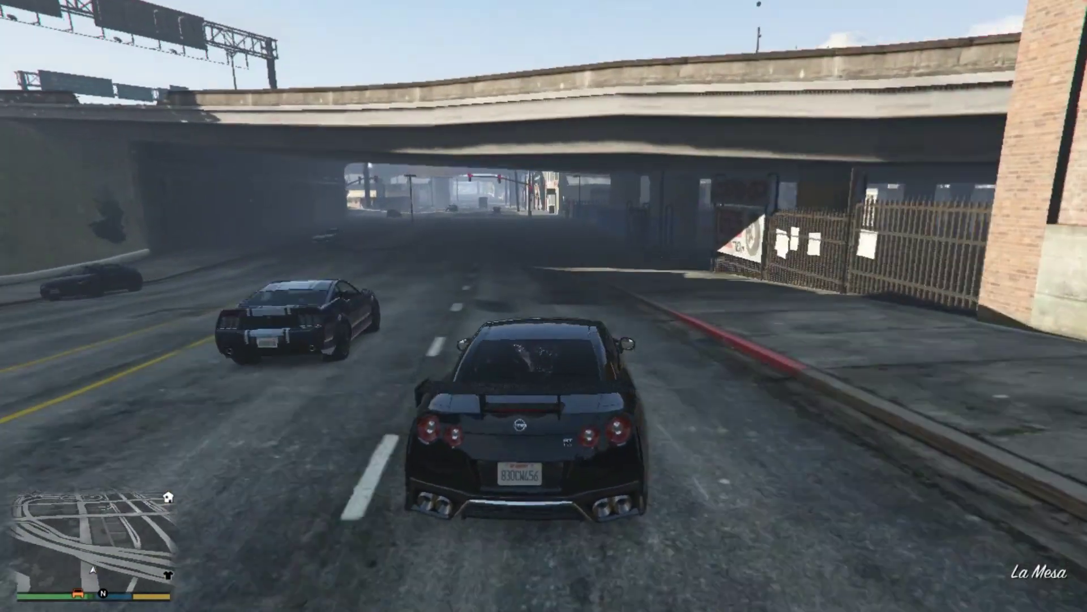
pyautogui.press('w')
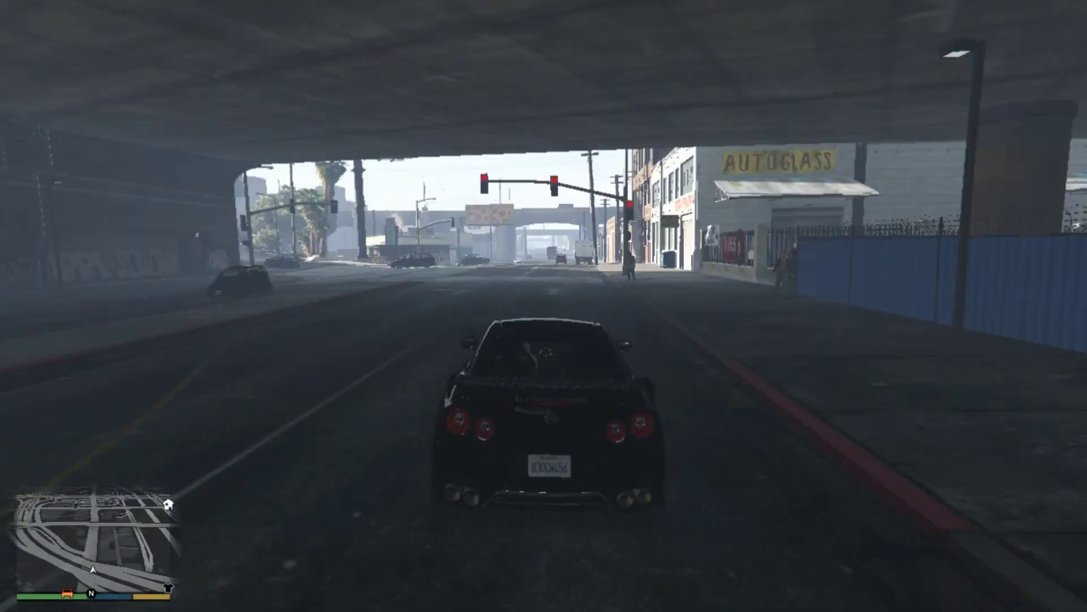
pyautogui.press('w')
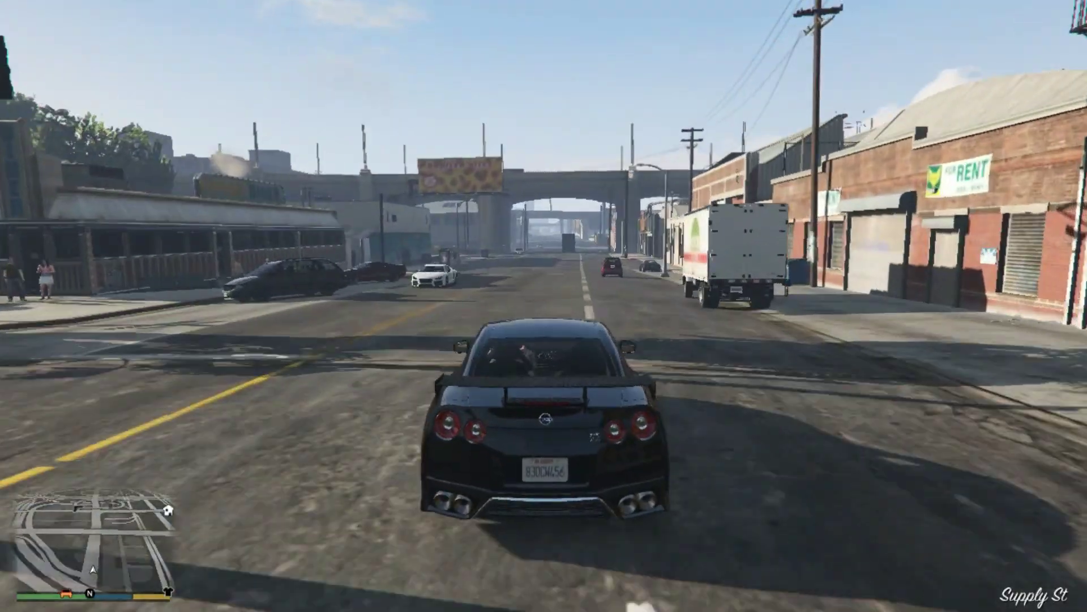
pyautogui.press('w')
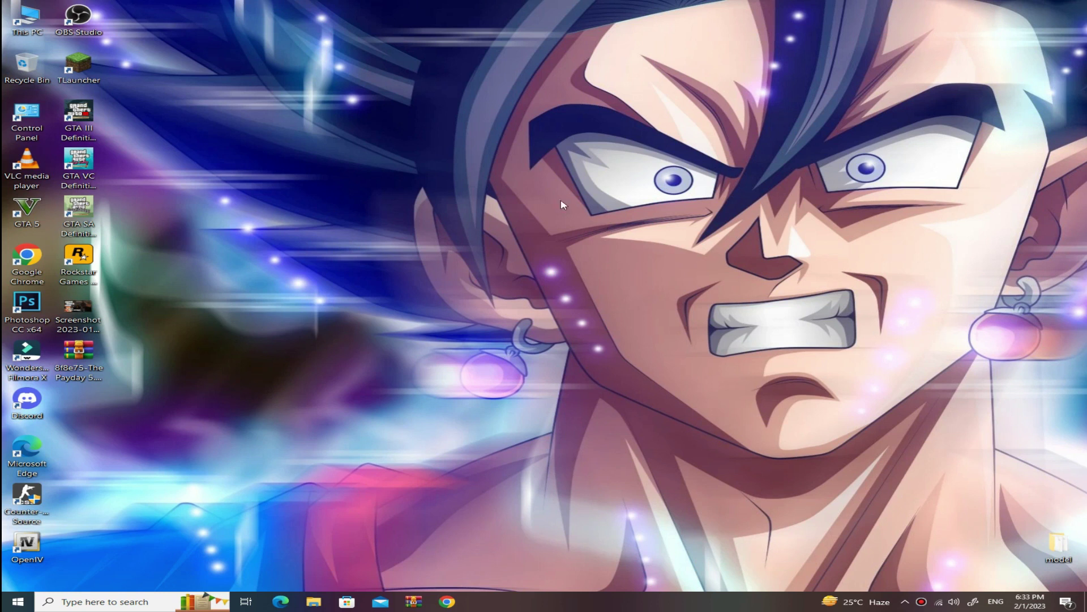
# Refresh the Windows desktop, open the Run dialog and clear its prefilled command.
pyautogui.rightClick(414, 189)
pyautogui.click(441, 233)
pyautogui.press('super+r')
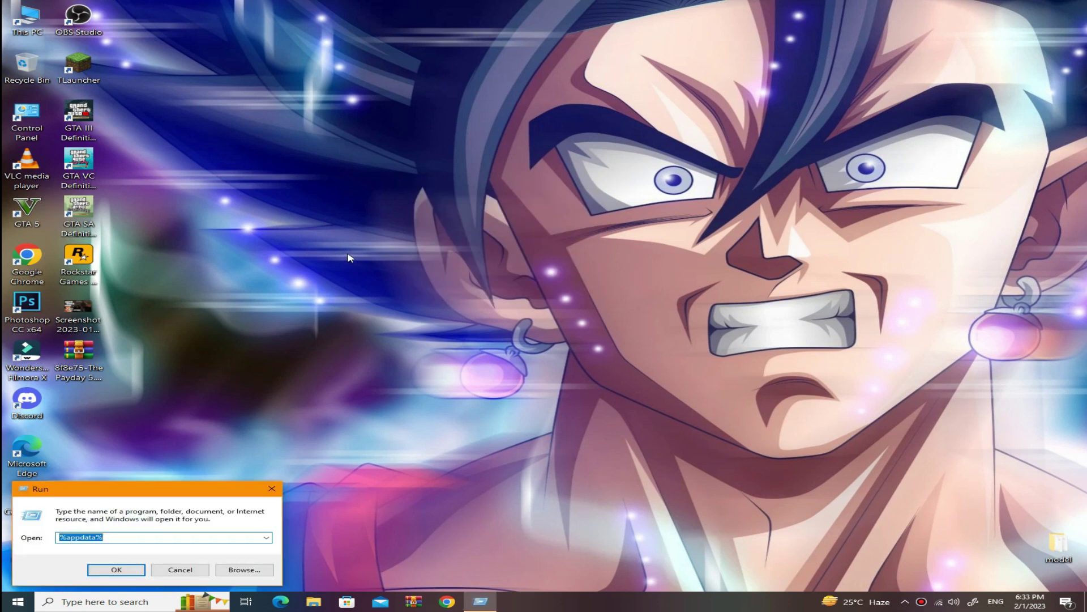
pyautogui.press('BackSpace')
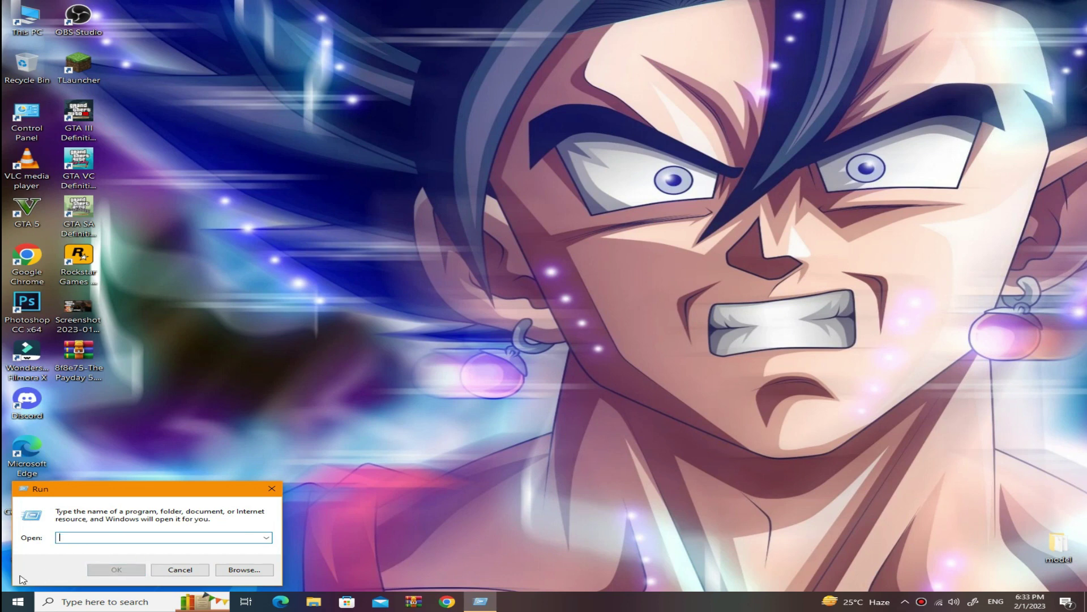
# Launch Magnifier and enlarge the screen to 200%.
pyautogui.press('super')
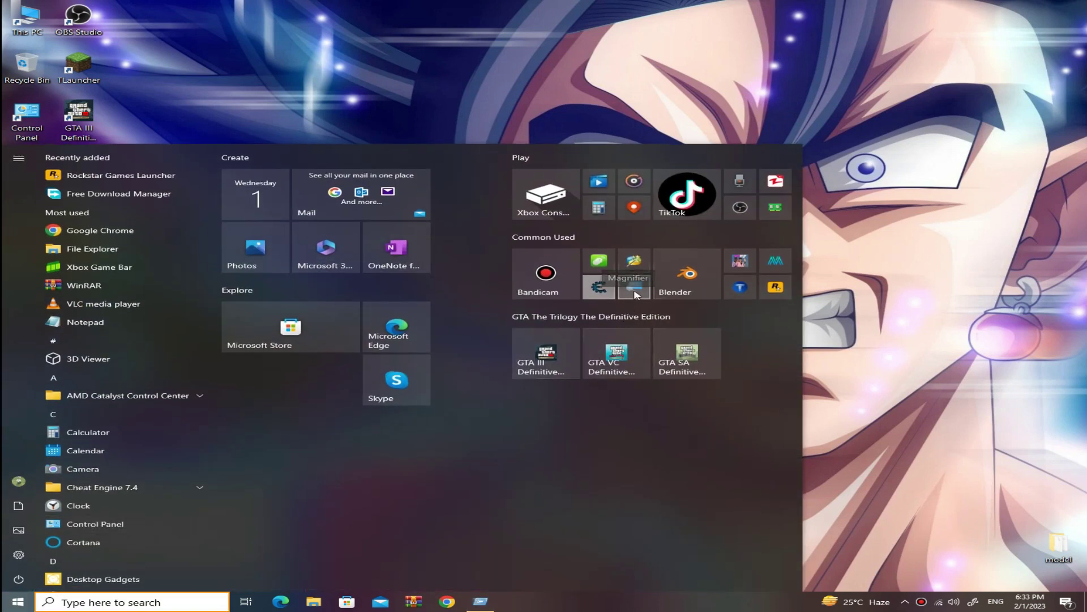
pyautogui.click(404, 35)
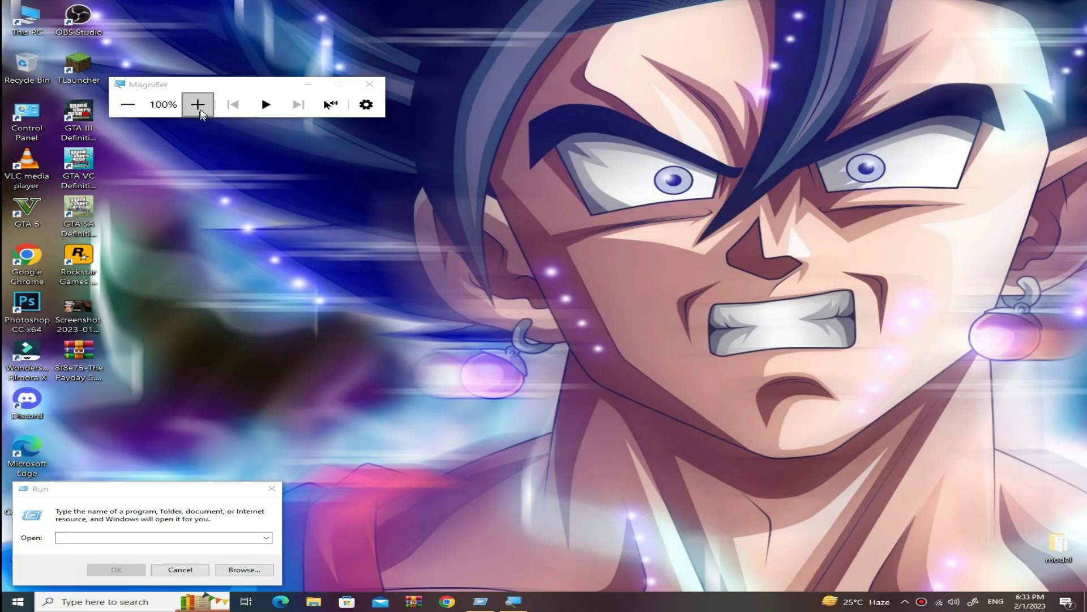
pyautogui.click(198, 104)
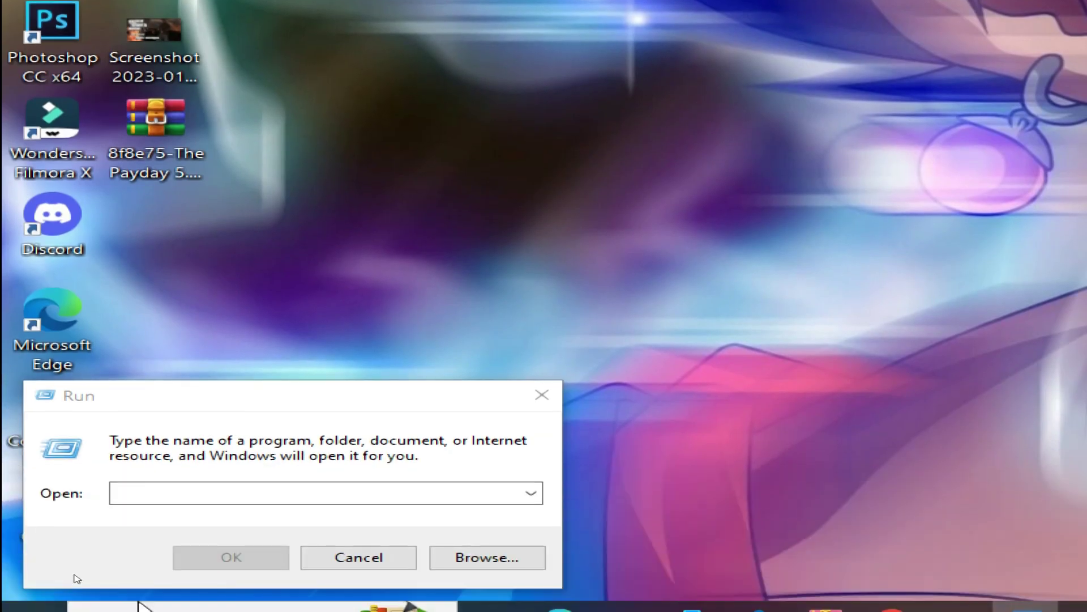
# Run the command temp to open the Windows temp folder.
pyautogui.click(154, 489)
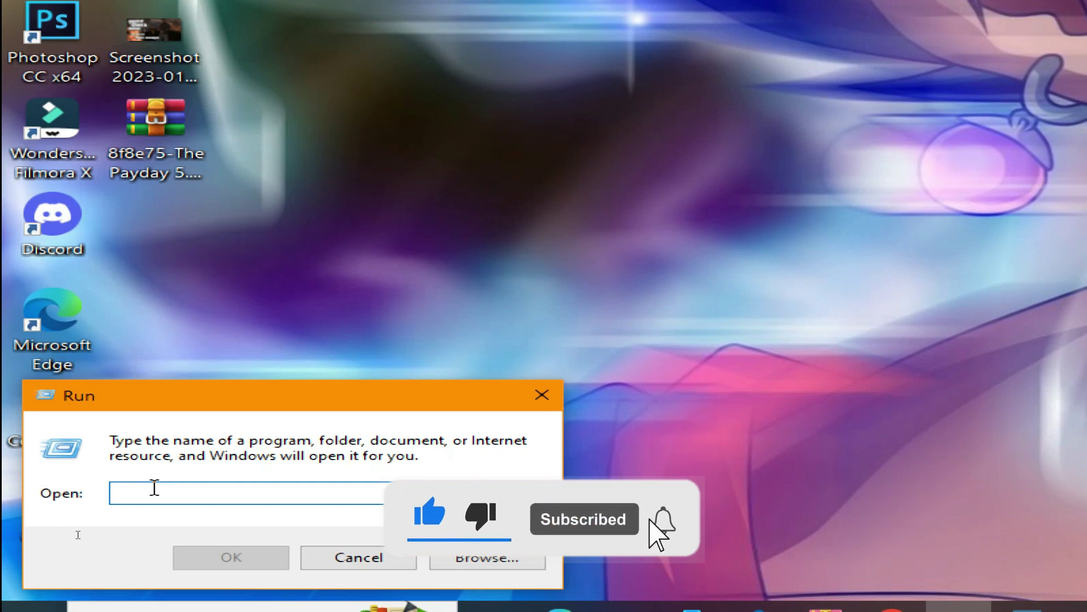
pyautogui.write('temp')
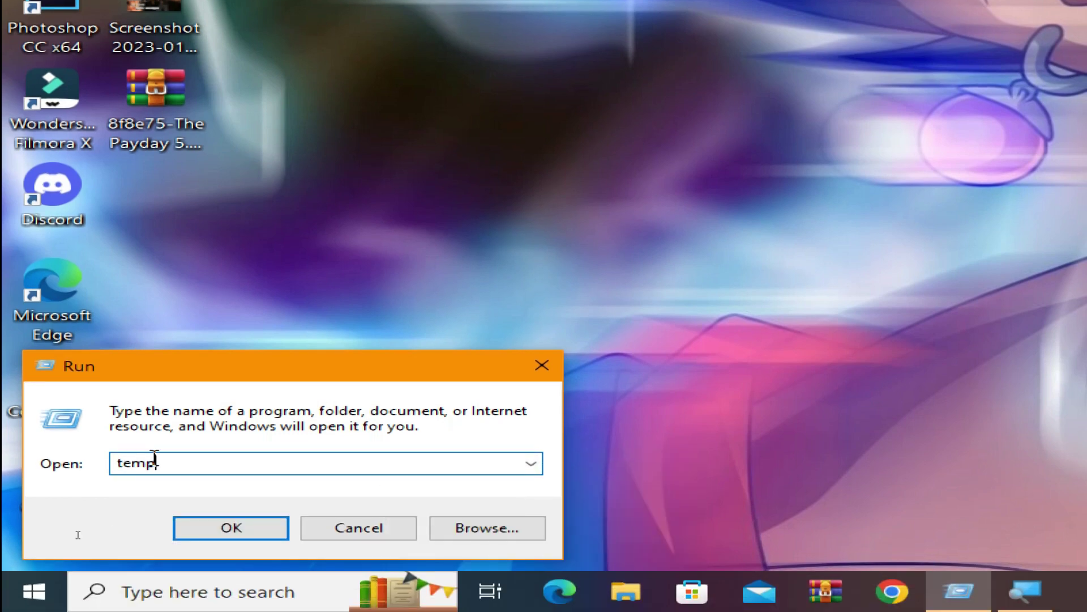
pyautogui.press('Return')
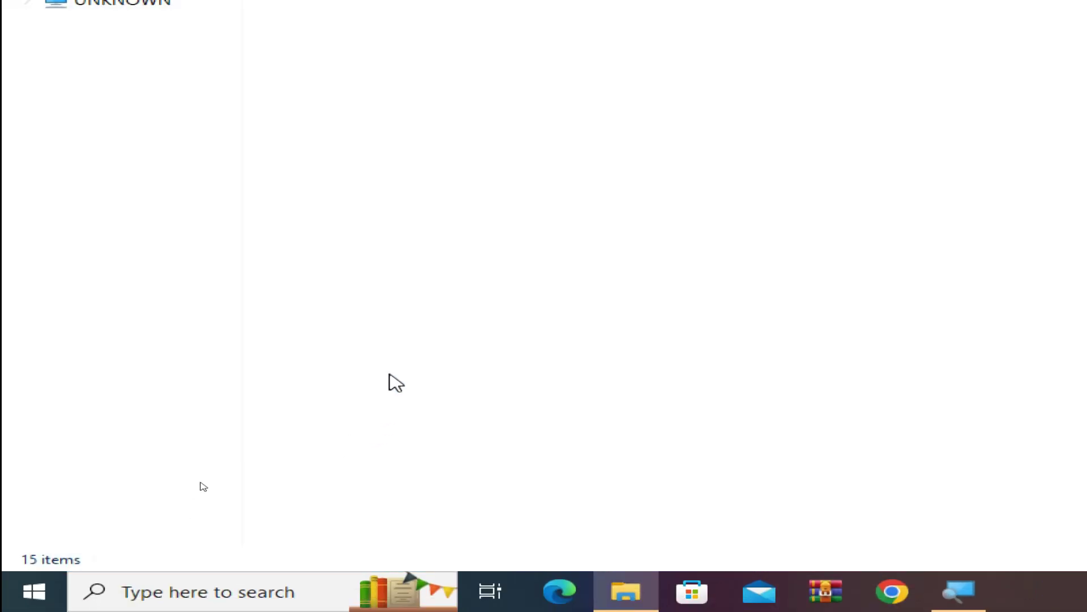
# Bring the Magnifier window forward and reduce its zoom to 100%.
pyautogui.click(957, 592)
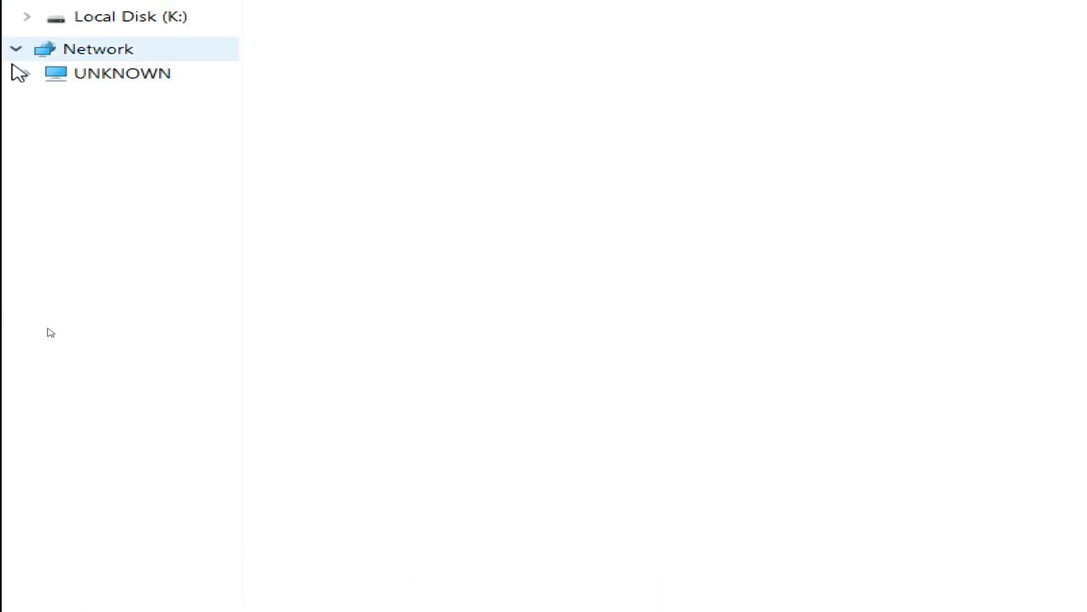
pyautogui.click(708, 594)
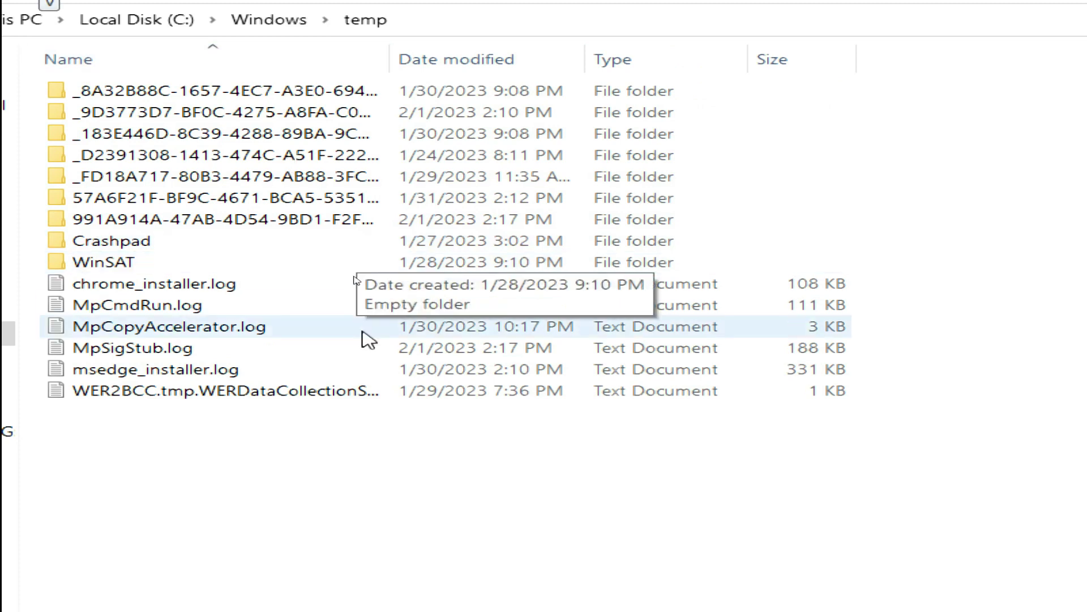
pyautogui.press('super')
pyautogui.press('Escape')
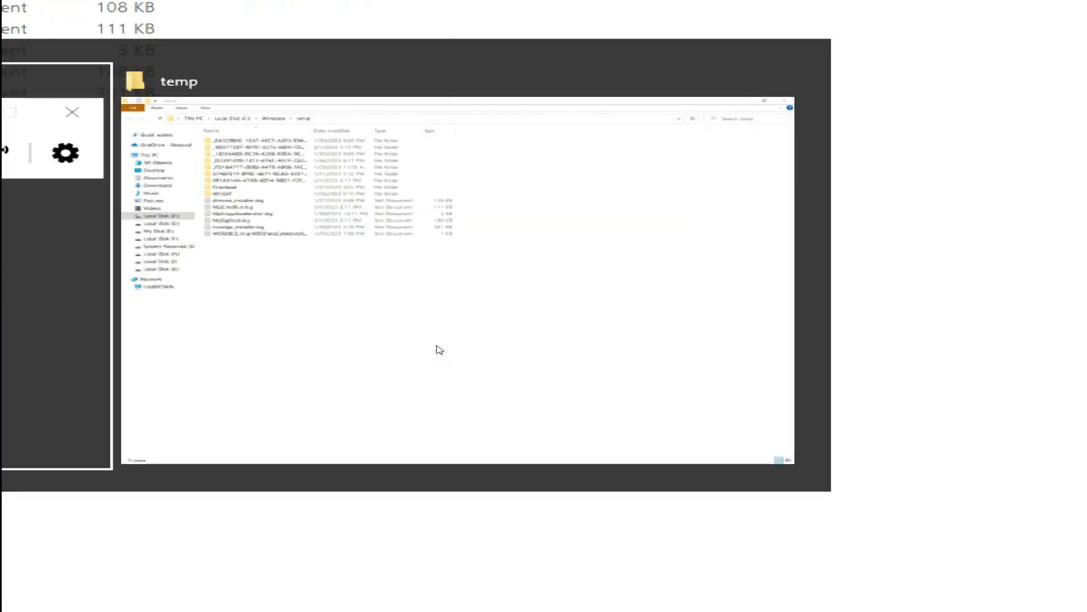
pyautogui.click(439, 349)
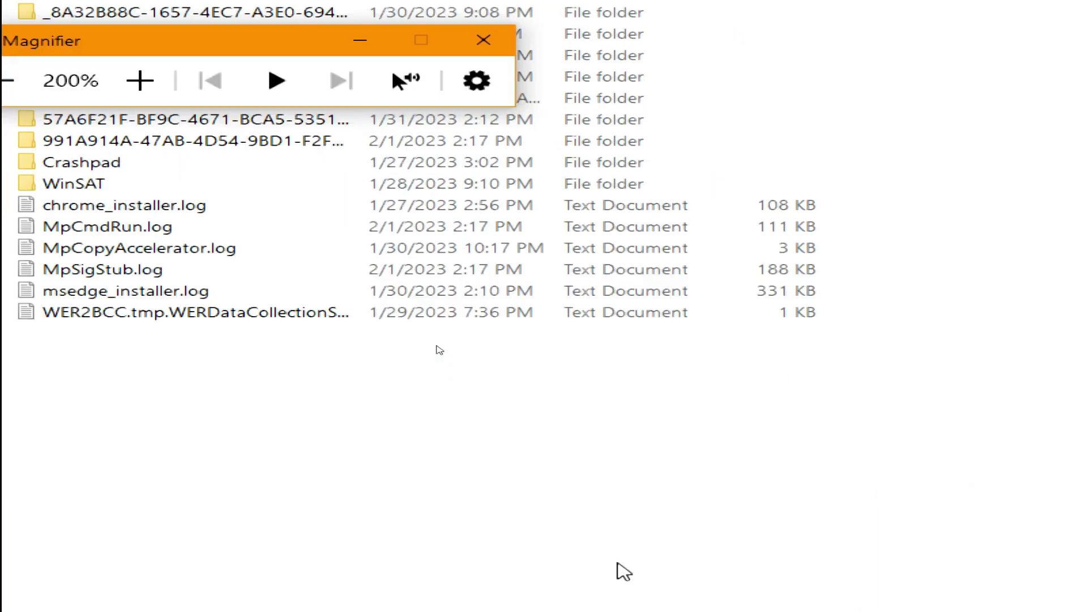
pyautogui.click(36, 88)
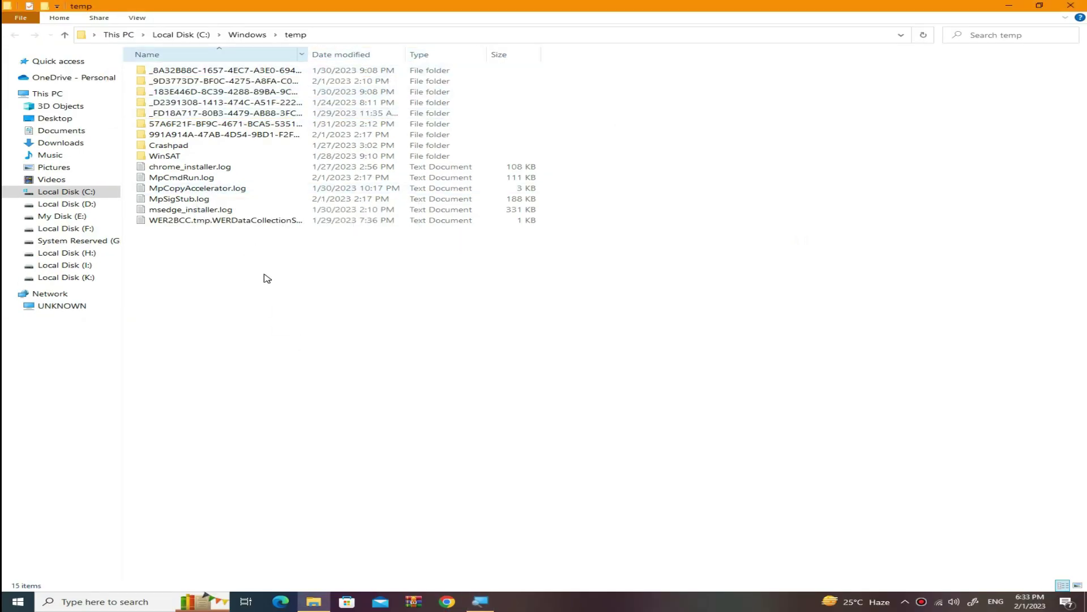
# Delete everything in the Windows temp folder, applying administrator permission to all current items and cancelling for the folder that requires SYSTEM permission.
pyautogui.moveTo(267, 278); pyautogui.dragTo(267, 46)
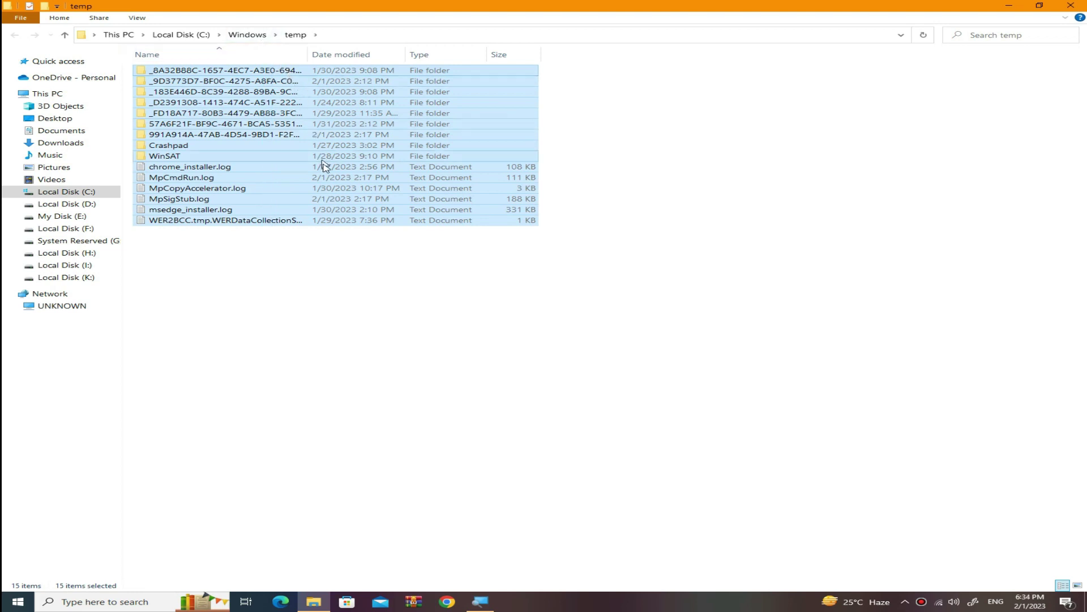
pyautogui.press('Delete')
pyautogui.press('Return')
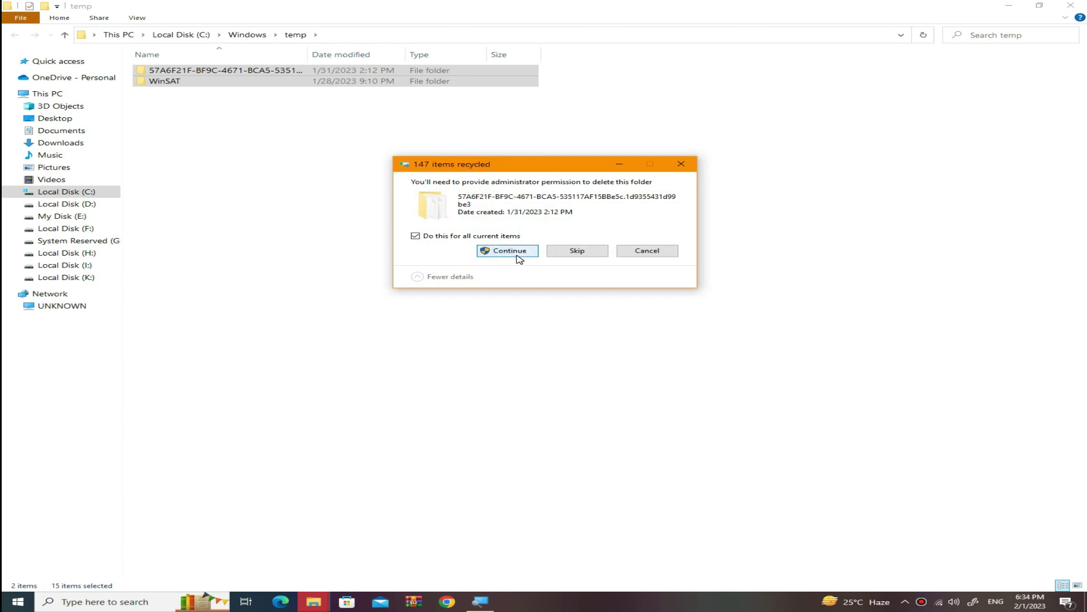
pyautogui.click(517, 254)
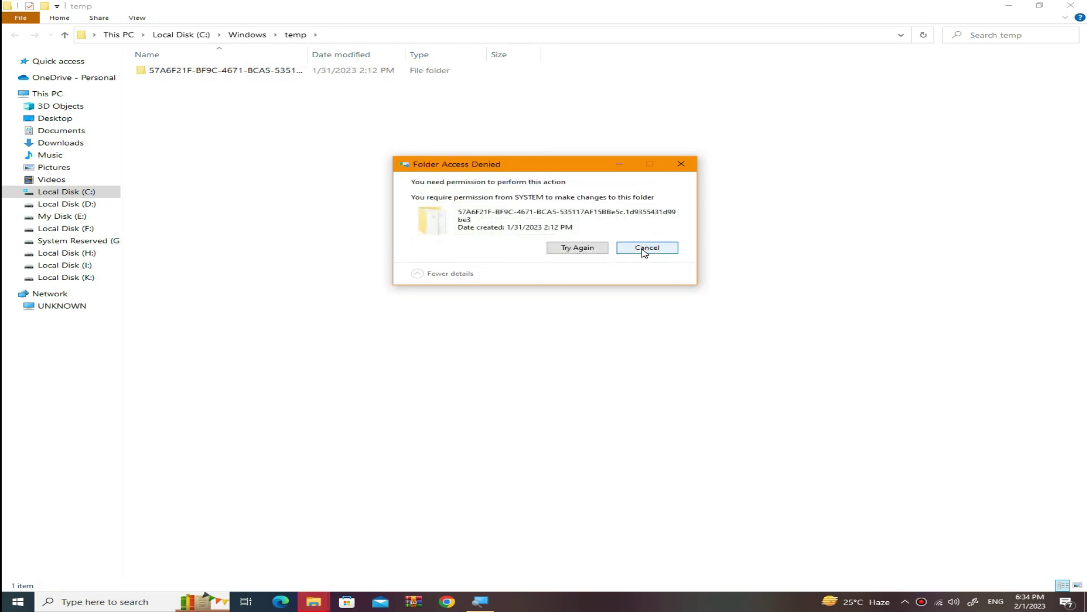
pyautogui.click(645, 249)
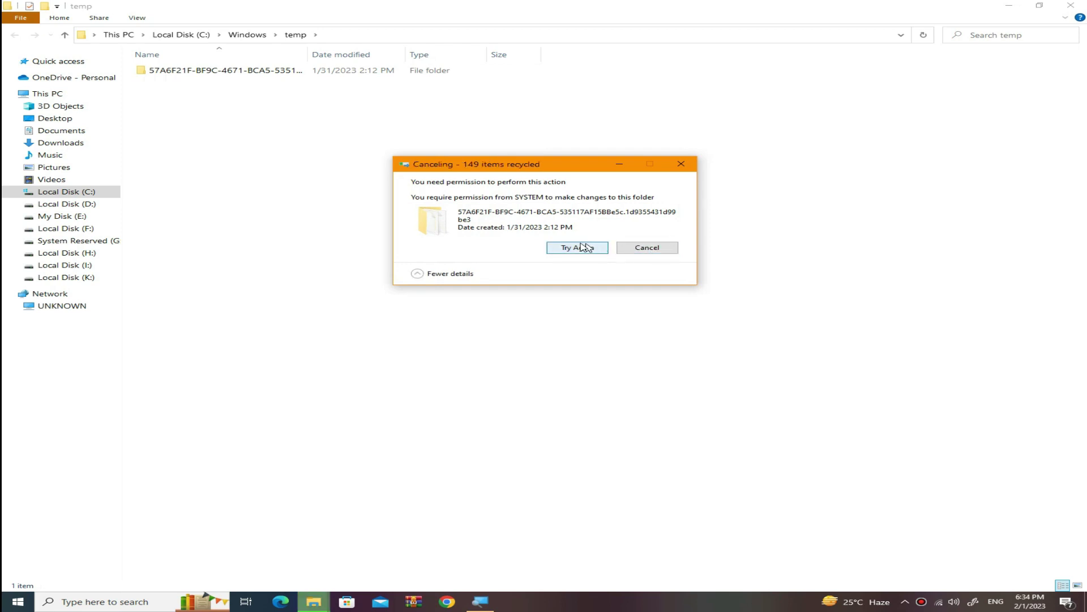
# Cancel deleting the folder that requires SYSTEM permission and close the Windows temp folder.
pyautogui.click(645, 248)
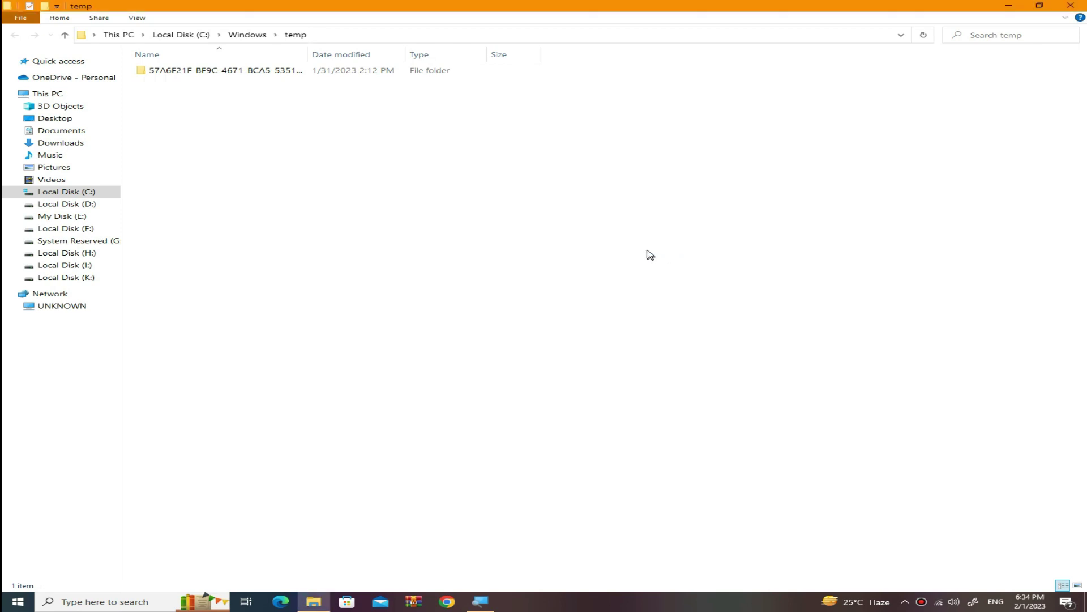
pyautogui.click(1071, 6)
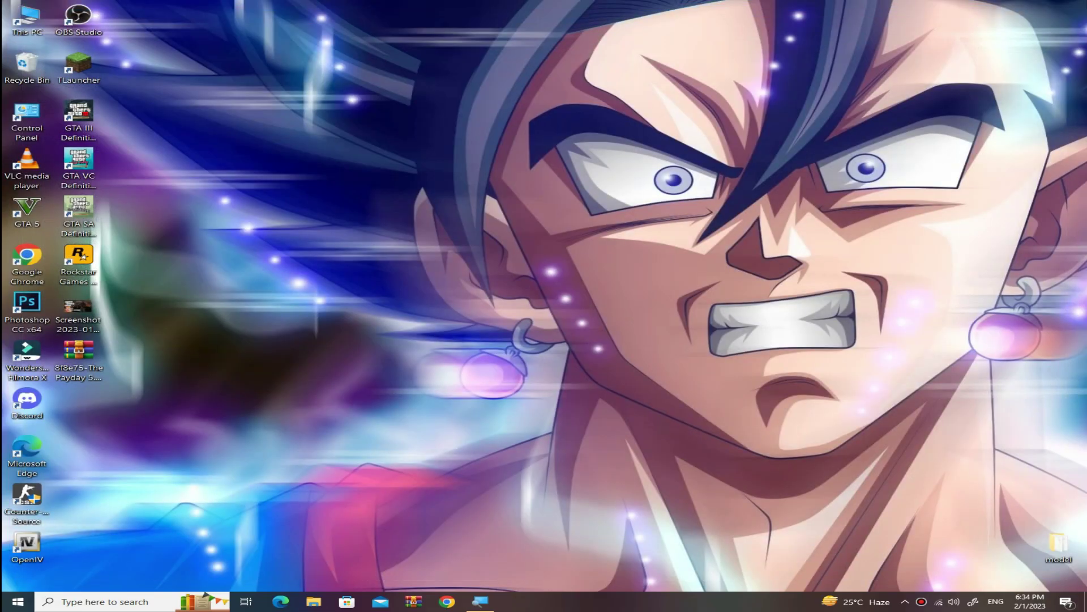
# Run the command %temp% to open the user's Temp folder, briefly magnifying the screen to 200% before returning to 100% and minimizing Magnifier.
pyautogui.press('super+r')
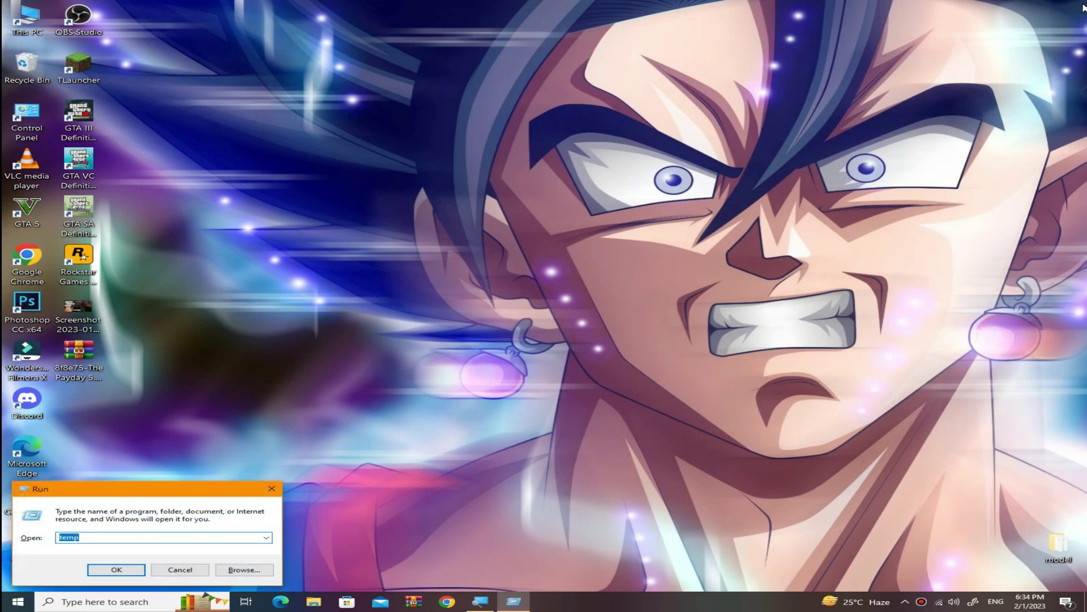
pyautogui.write('temp')
pyautogui.click(444, 367)
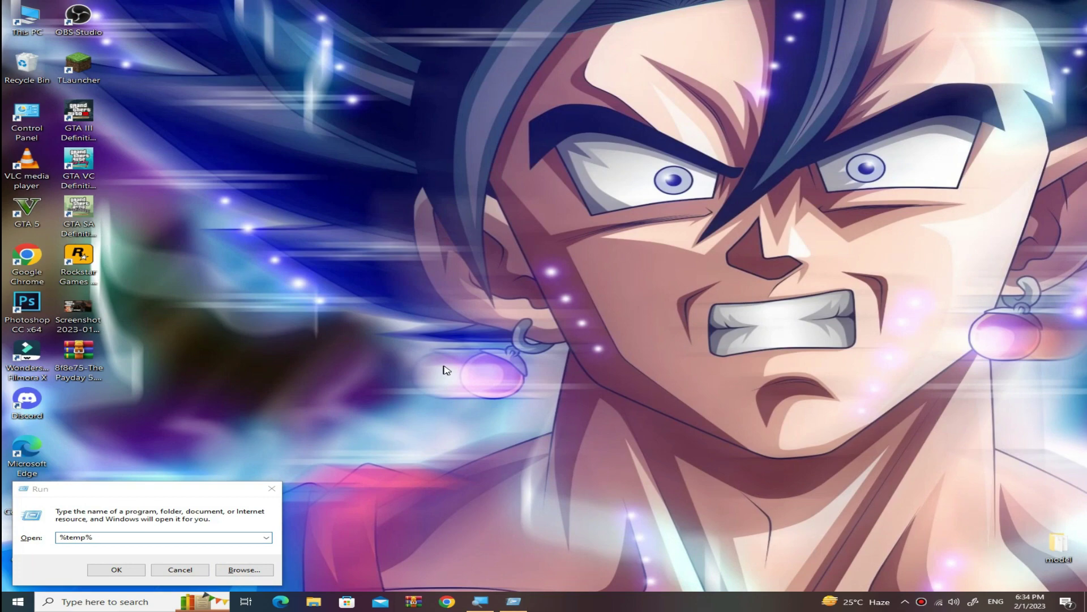
pyautogui.click(481, 601)
pyautogui.click(197, 105)
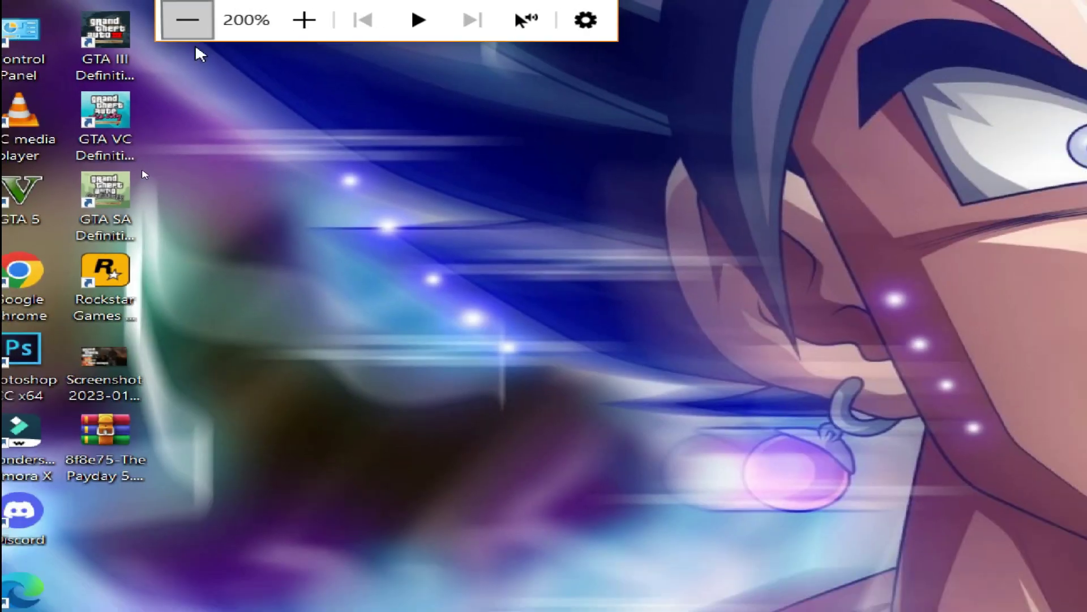
pyautogui.click(187, 20)
pyautogui.click(165, 565)
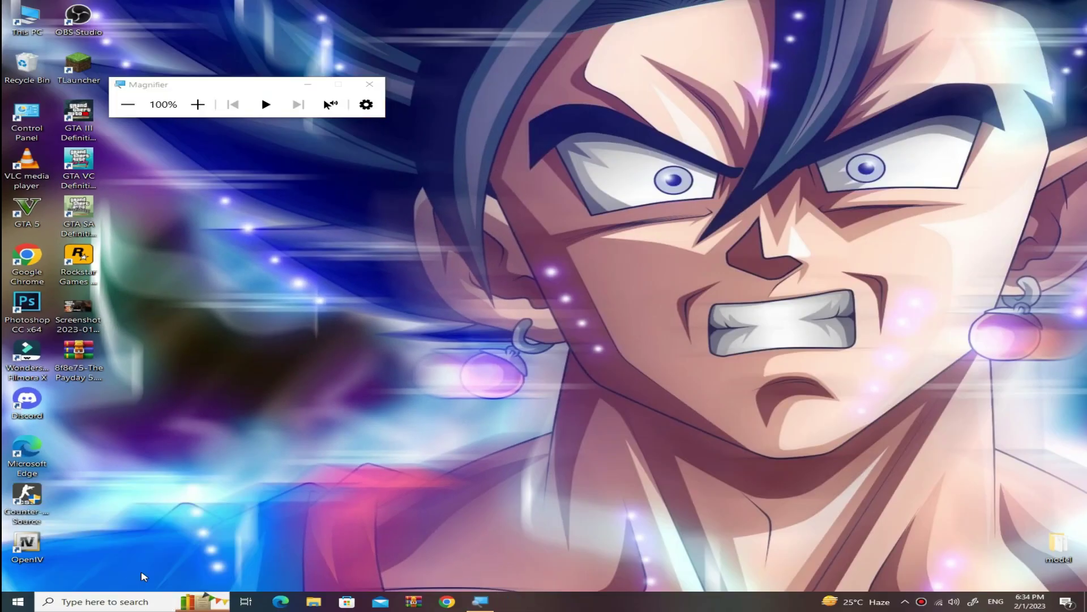
pyautogui.click(308, 84)
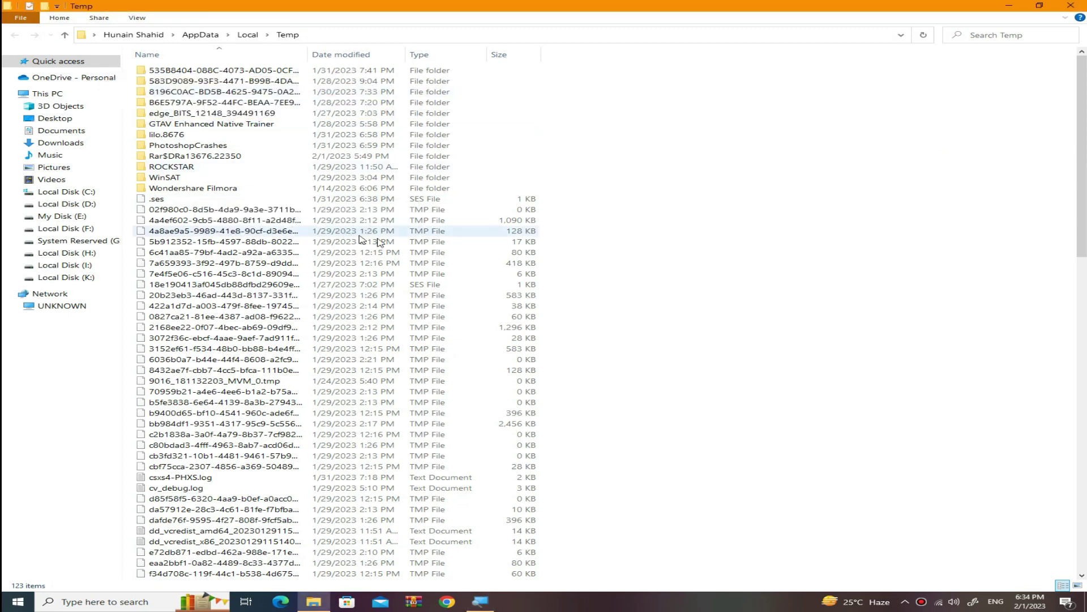
# Delete everything in the user's Temp folder, granting administrator permission for all current items, and close the folder.
pyautogui.scroll(-8, 411, 243)
pyautogui.scroll(-10, 411, 243)
pyautogui.scroll(11, 417, 243)
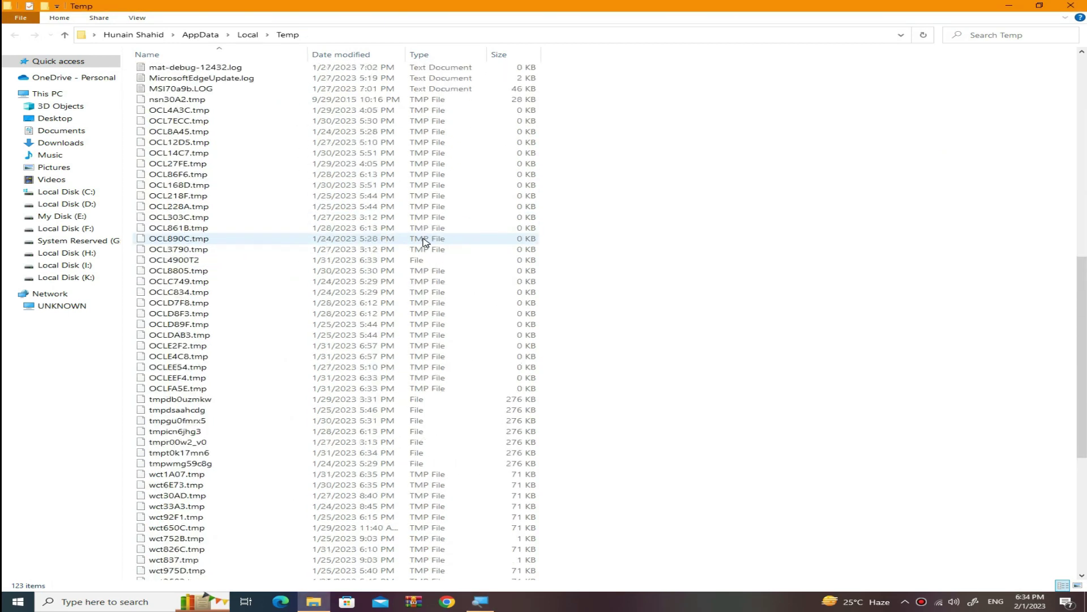
pyautogui.scroll(7, 510, 293)
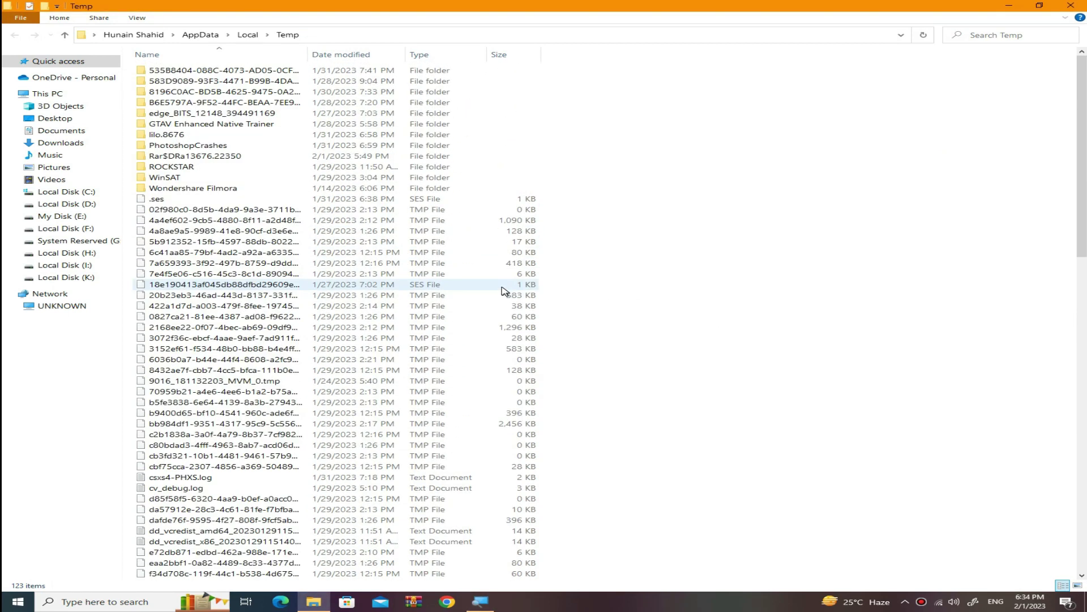
pyautogui.hotkey('ctrl', 'a')
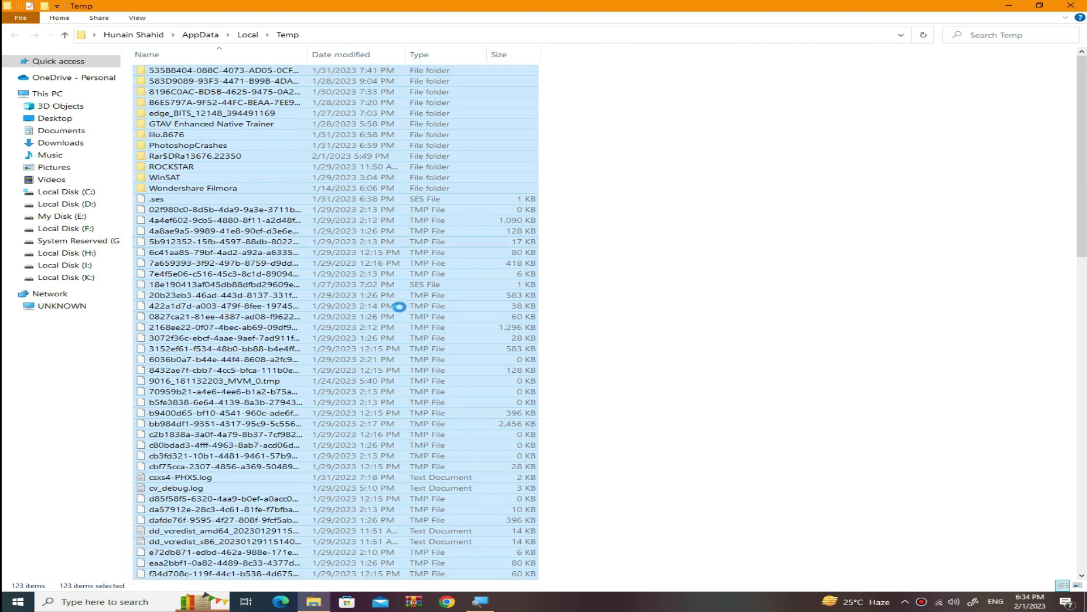
pyautogui.rightClick(400, 307)
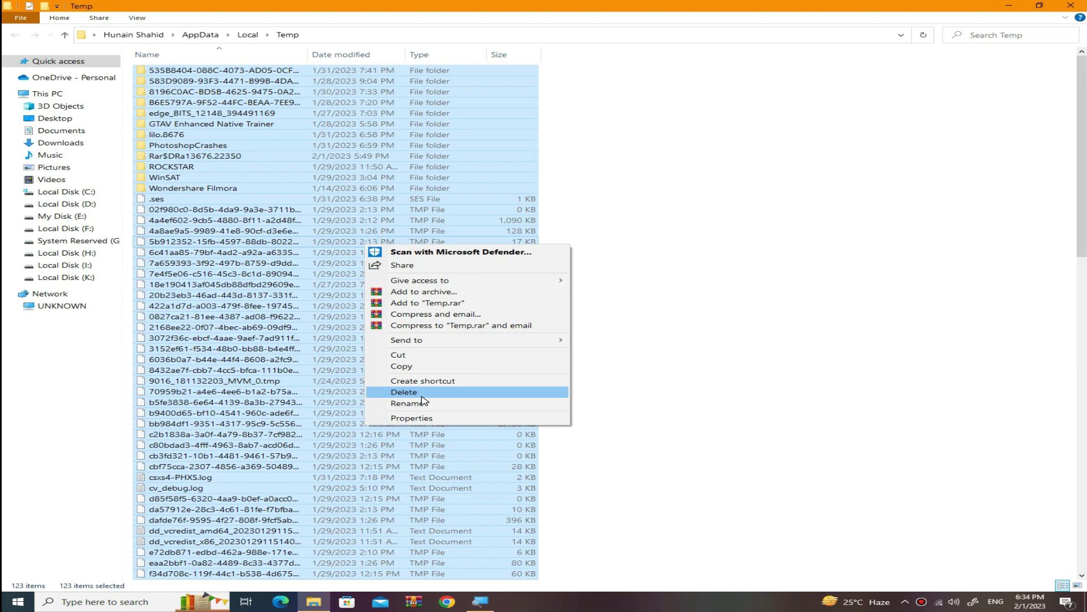
pyautogui.click(422, 396)
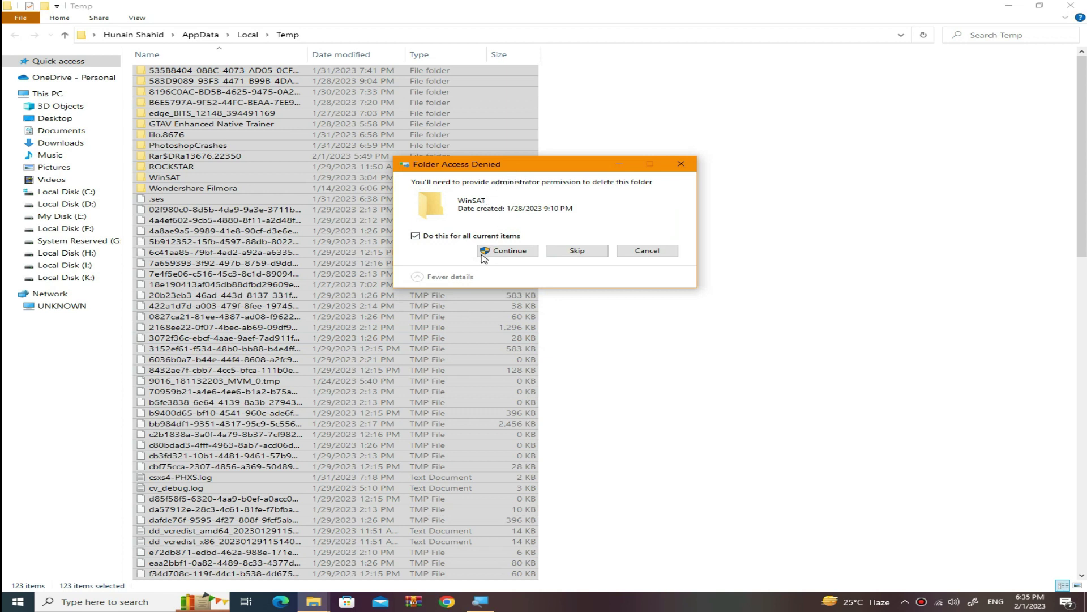
pyautogui.click(510, 251)
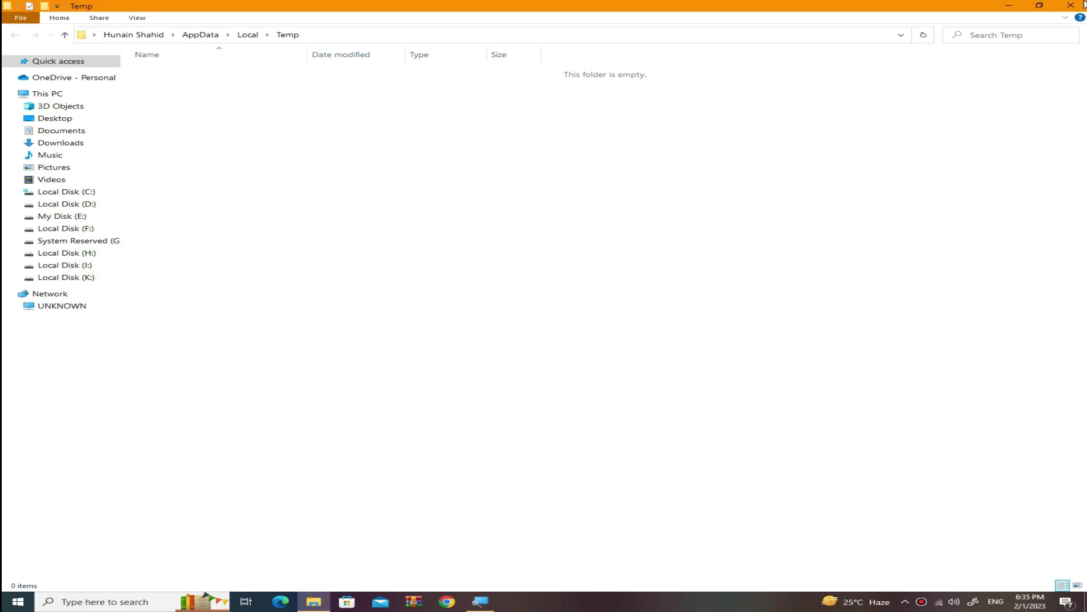
pyautogui.click(1076, 8)
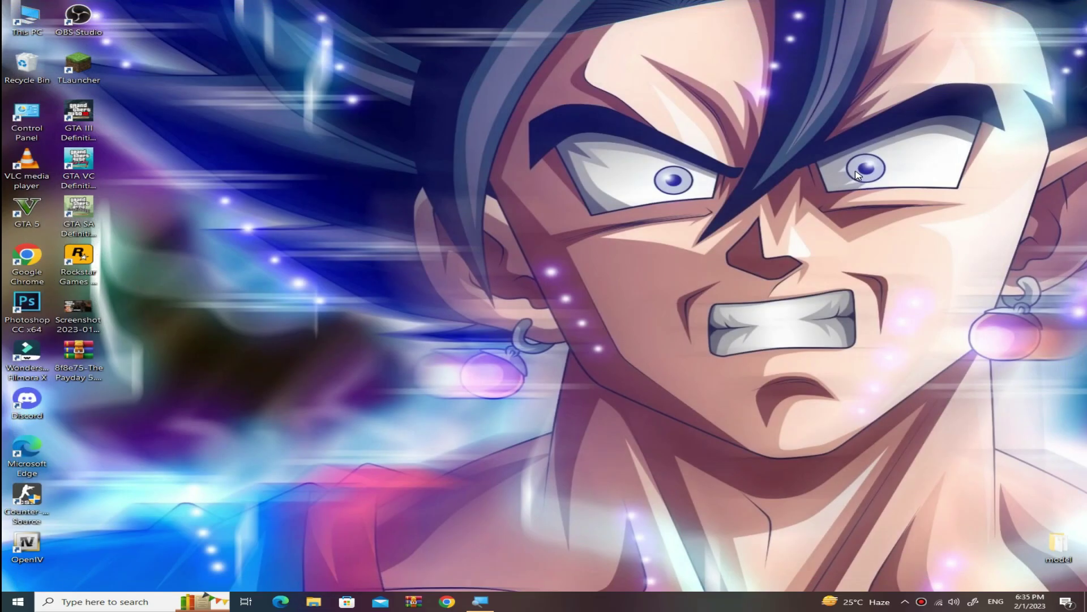
# Enter prefetch as the command to run, magnifying the screen to 200% and returning it to 100%.
pyautogui.press('super+r')
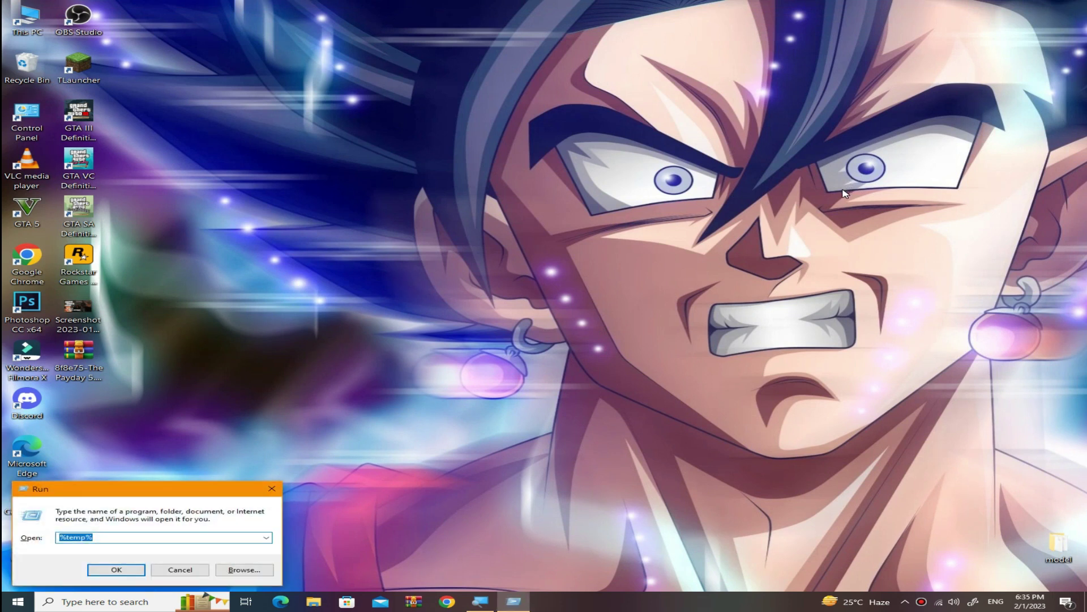
pyautogui.write('prefe')
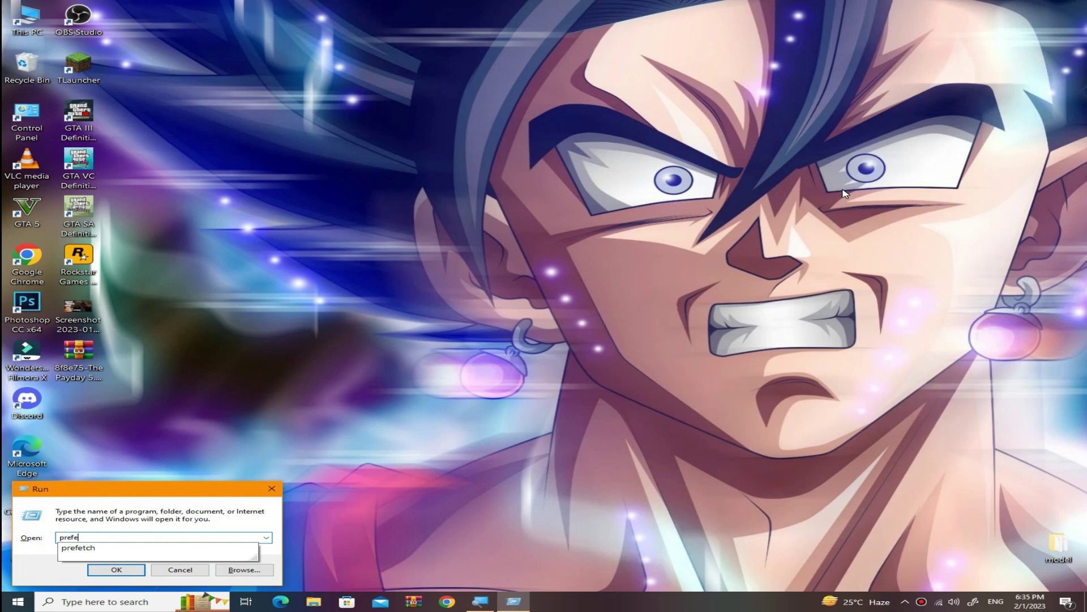
pyautogui.write('tch')
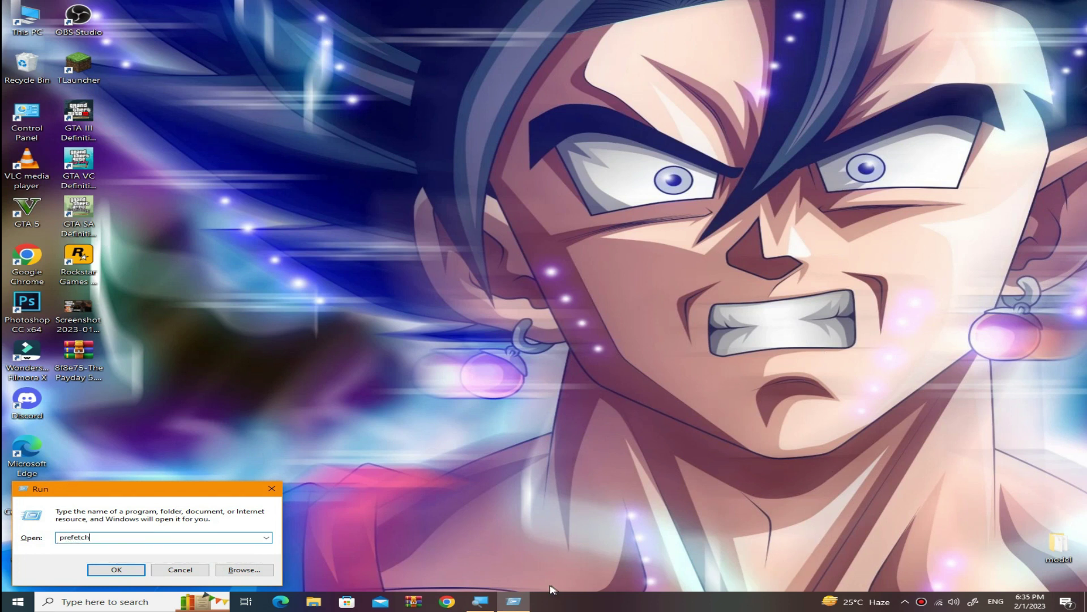
pyautogui.click(480, 601)
pyautogui.click(205, 101)
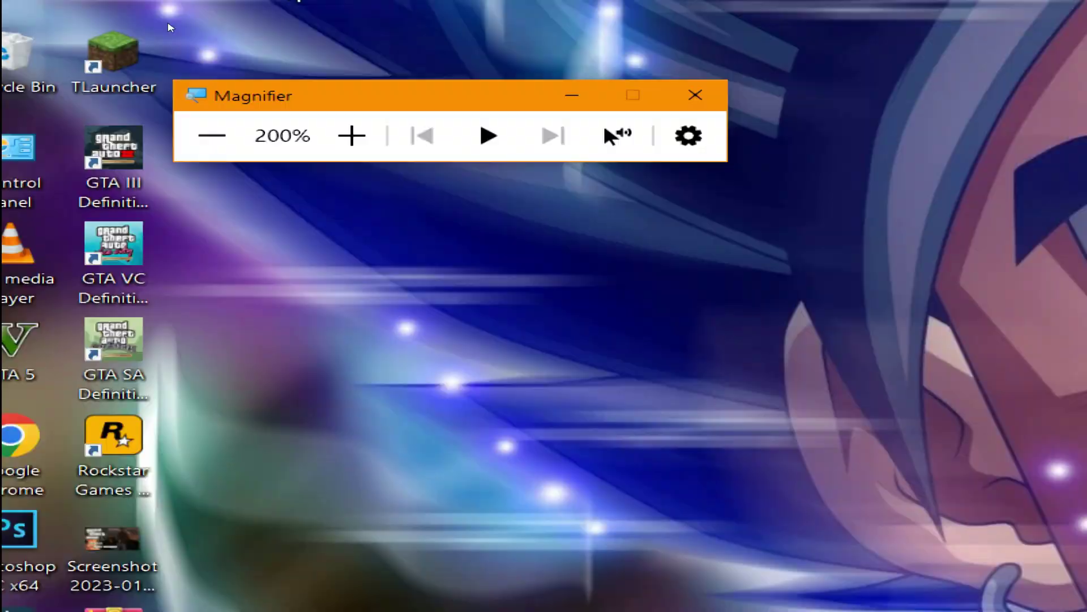
pyautogui.click(212, 136)
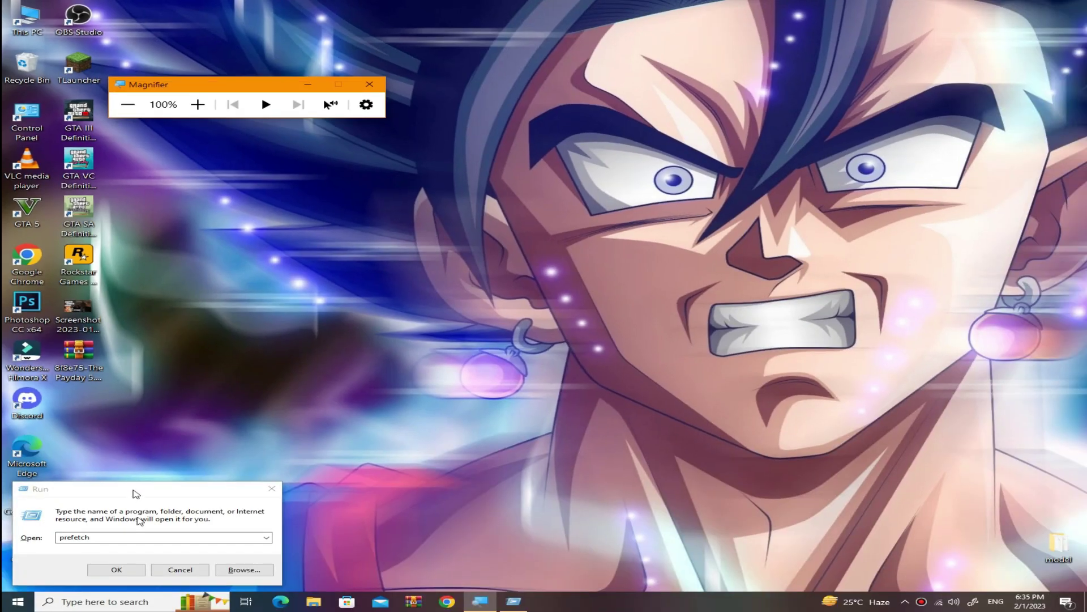
# Run the entered command, grant permanent access to the Prefetch folder and minimize Magnifier.
pyautogui.click(119, 570)
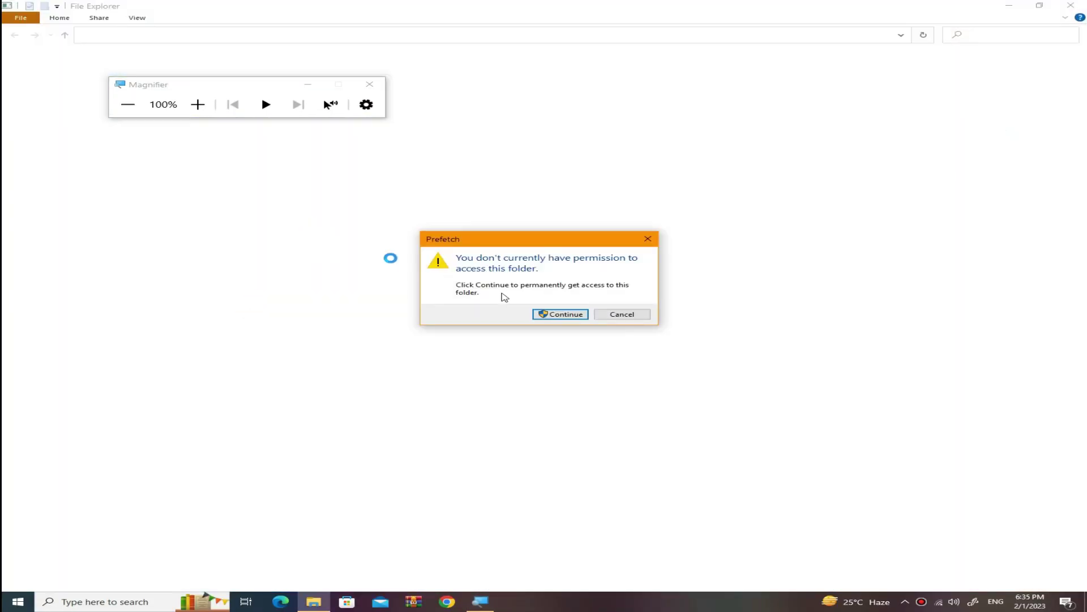
pyautogui.click(579, 315)
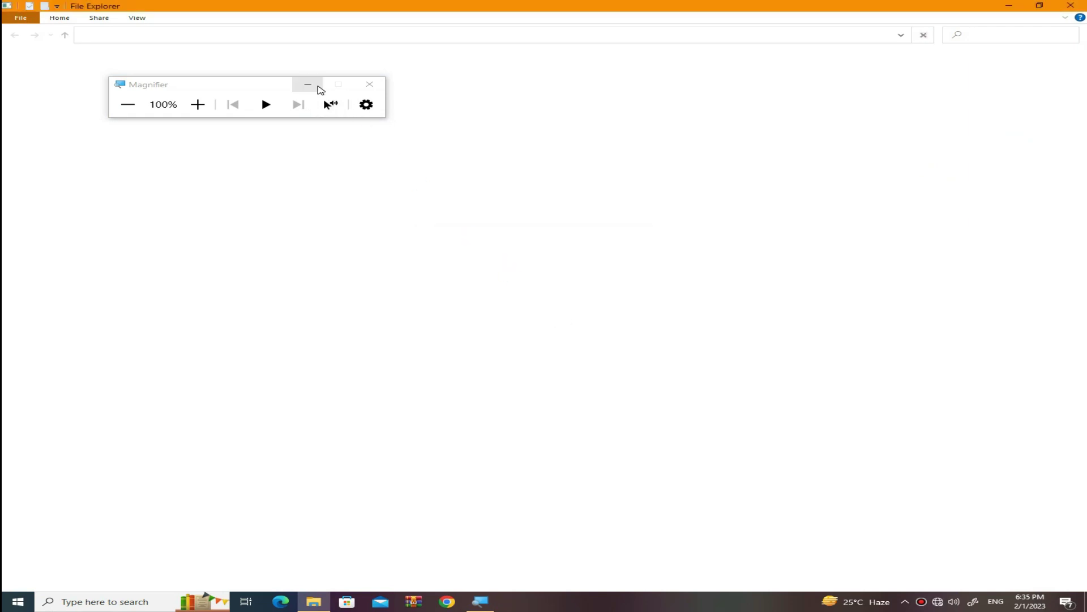
pyautogui.click(319, 87)
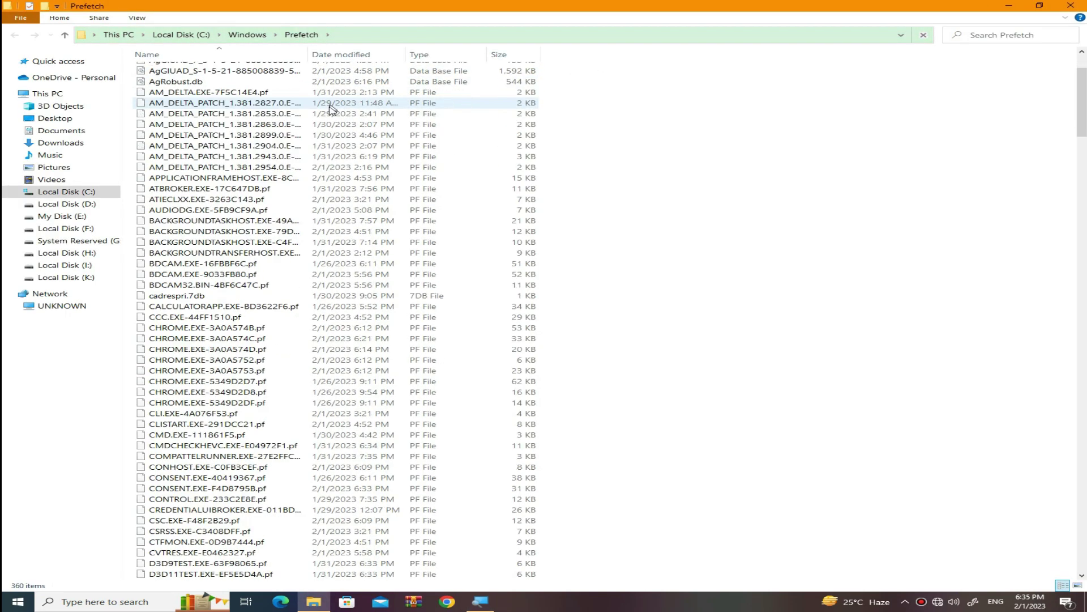
# Delete everything in the Prefetch folder, skipping files in use for all current items, and return to the desktop.
pyautogui.scroll(3, 337, 125)
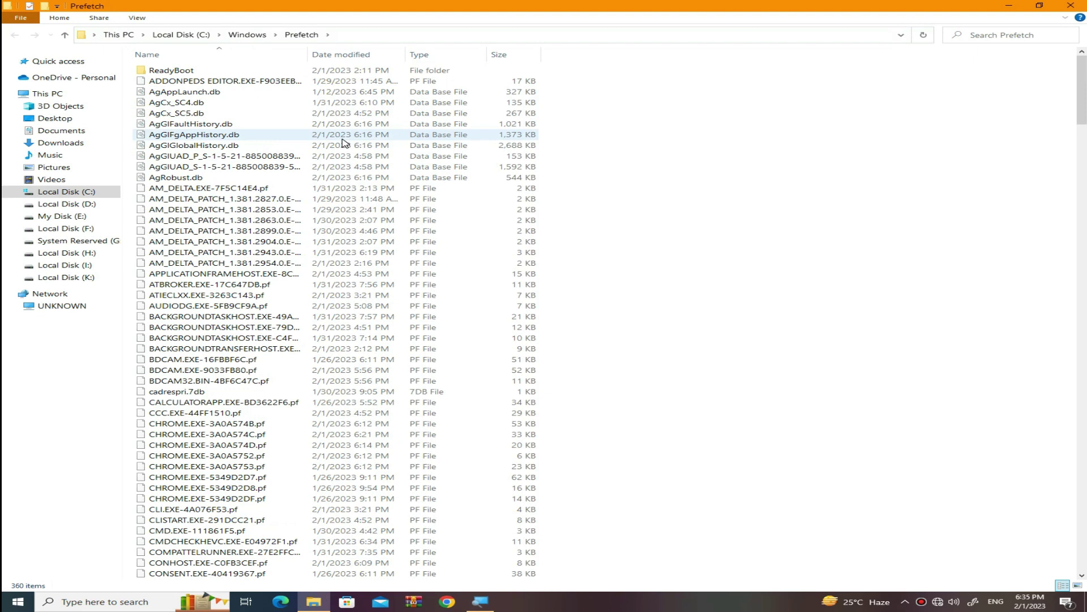
pyautogui.hotkey('ctrl', 'a')
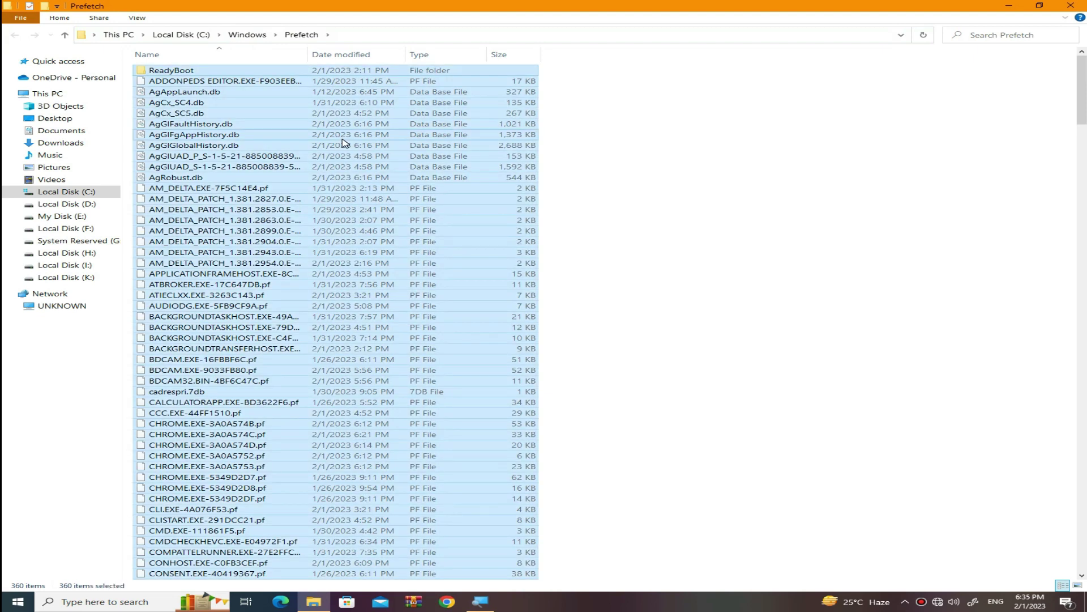
pyautogui.press('Delete')
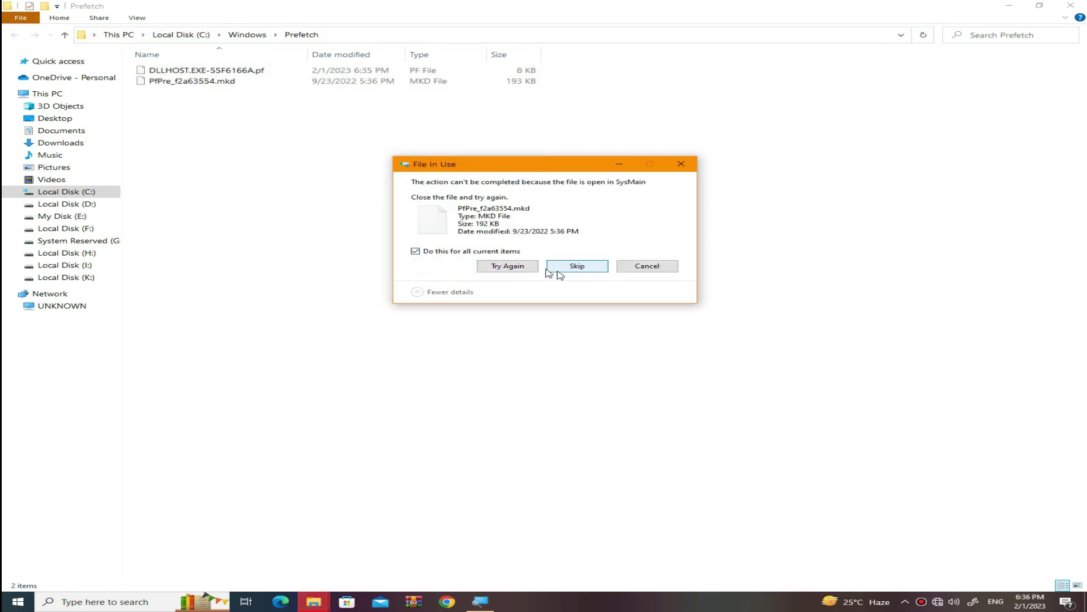
pyautogui.click(533, 267)
pyautogui.click(573, 270)
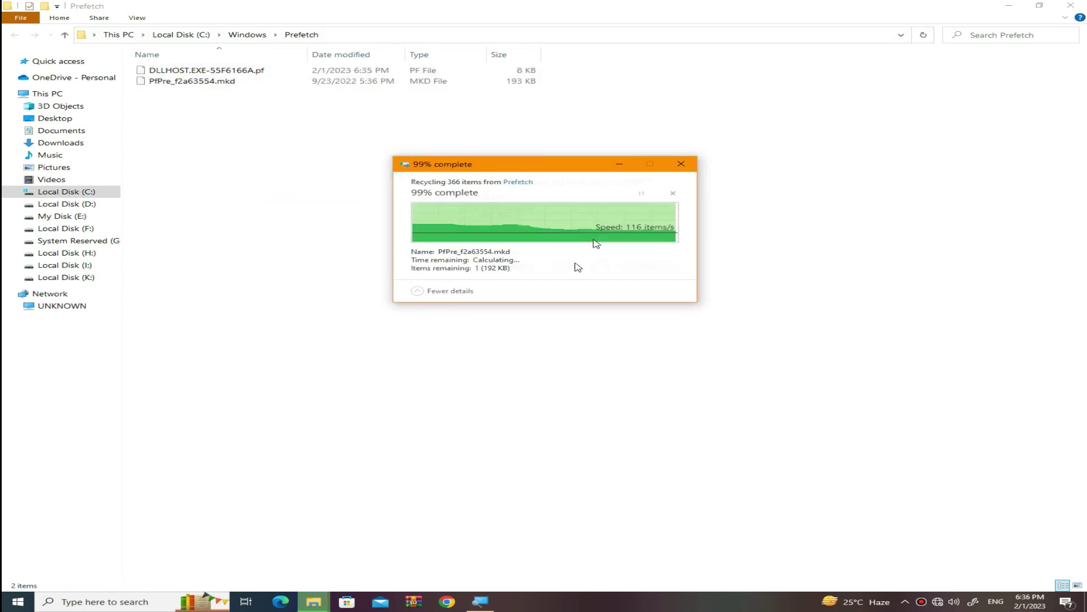
pyautogui.press('super+d')
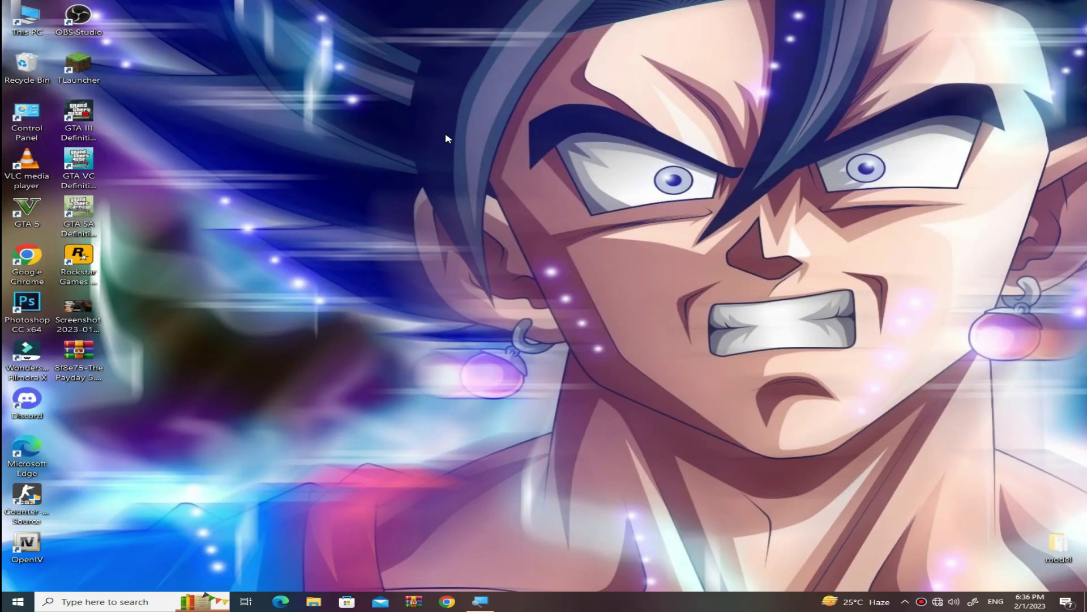
# Refresh the desktop several times.
pyautogui.rightClick(445, 133)
pyautogui.click(487, 177)
pyautogui.rightClick(345, 172)
pyautogui.click(390, 215)
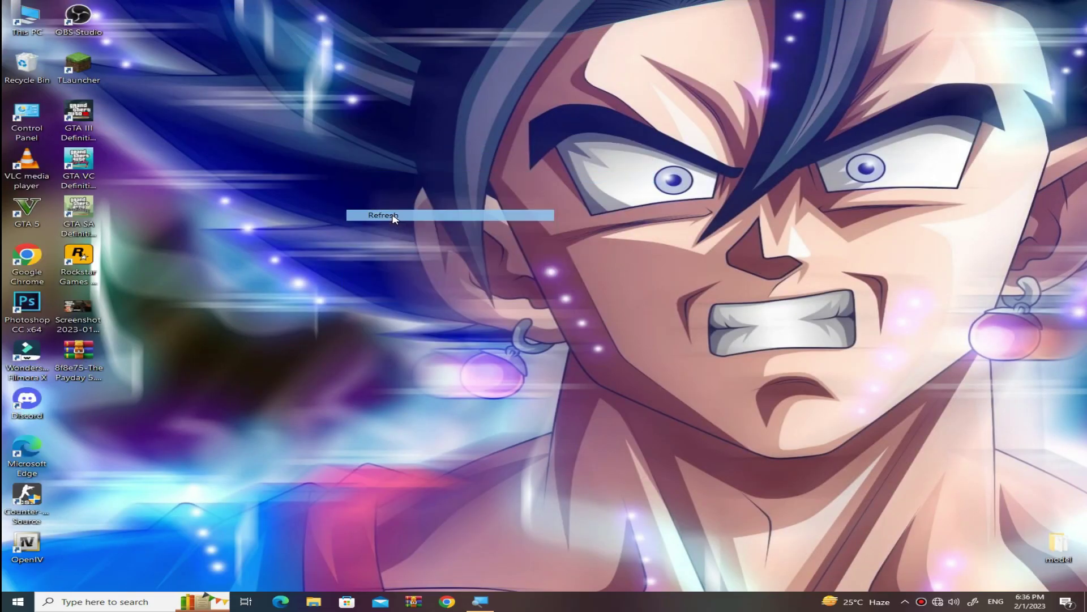
pyautogui.rightClick(319, 154)
pyautogui.click(351, 195)
pyautogui.rightClick(349, 197)
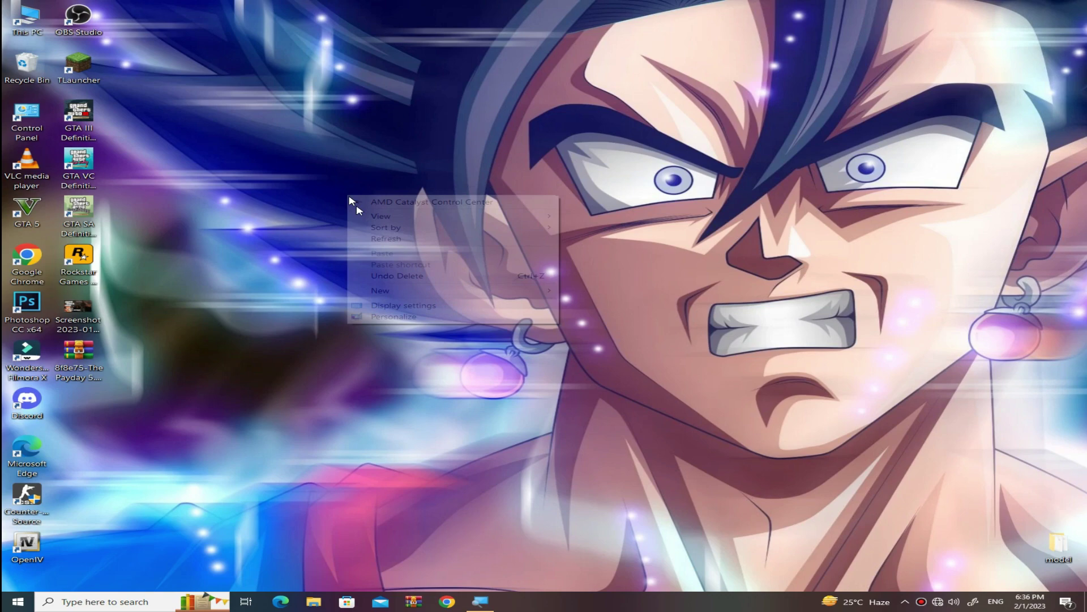
pyautogui.click(375, 240)
pyautogui.rightClick(369, 172)
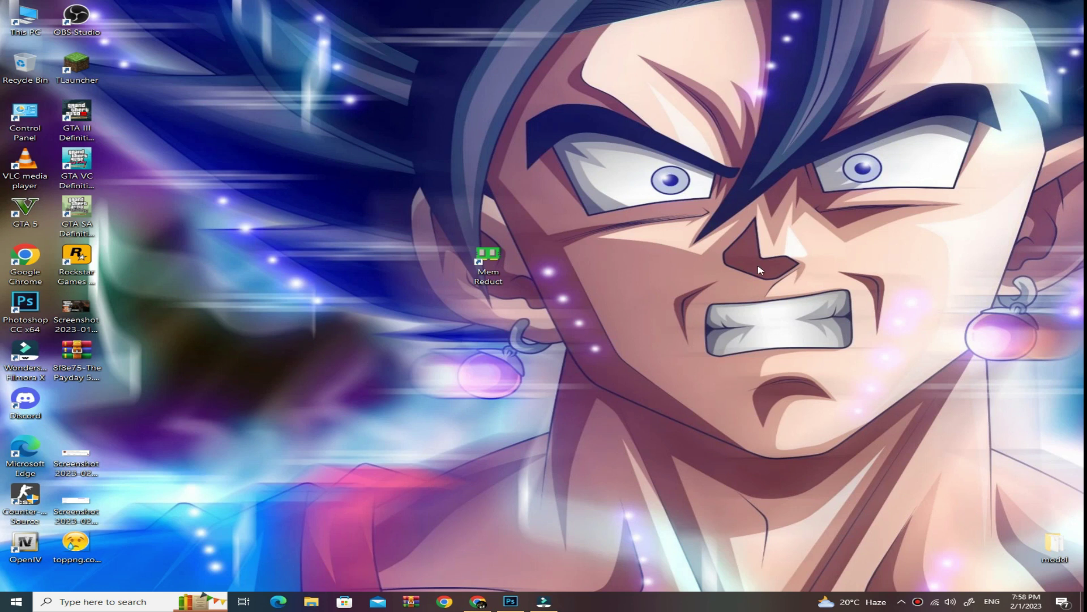
pyautogui.rightClick(623, 208)
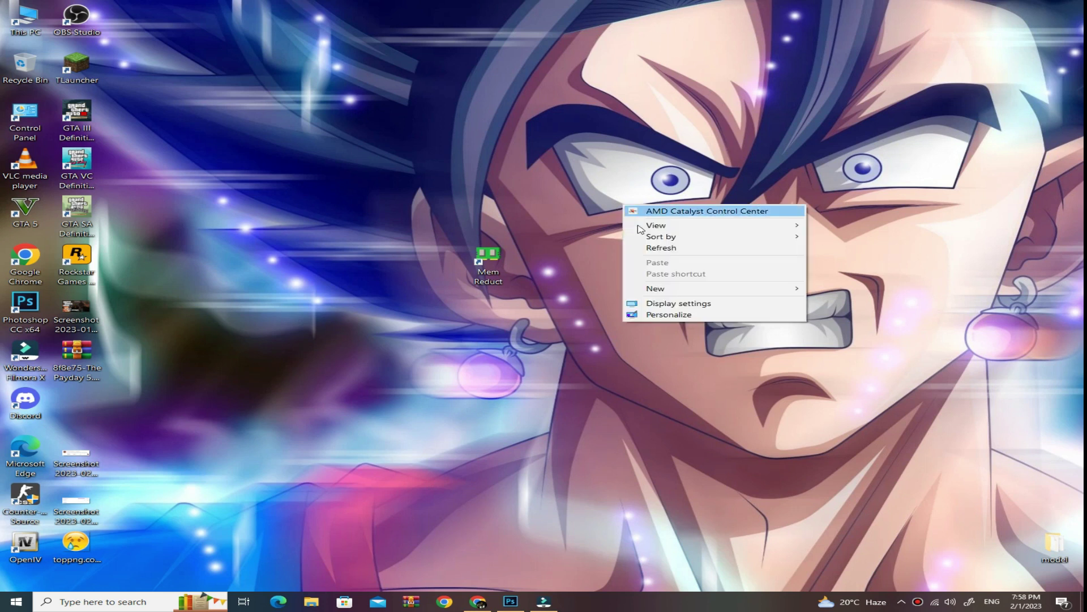
pyautogui.click(656, 248)
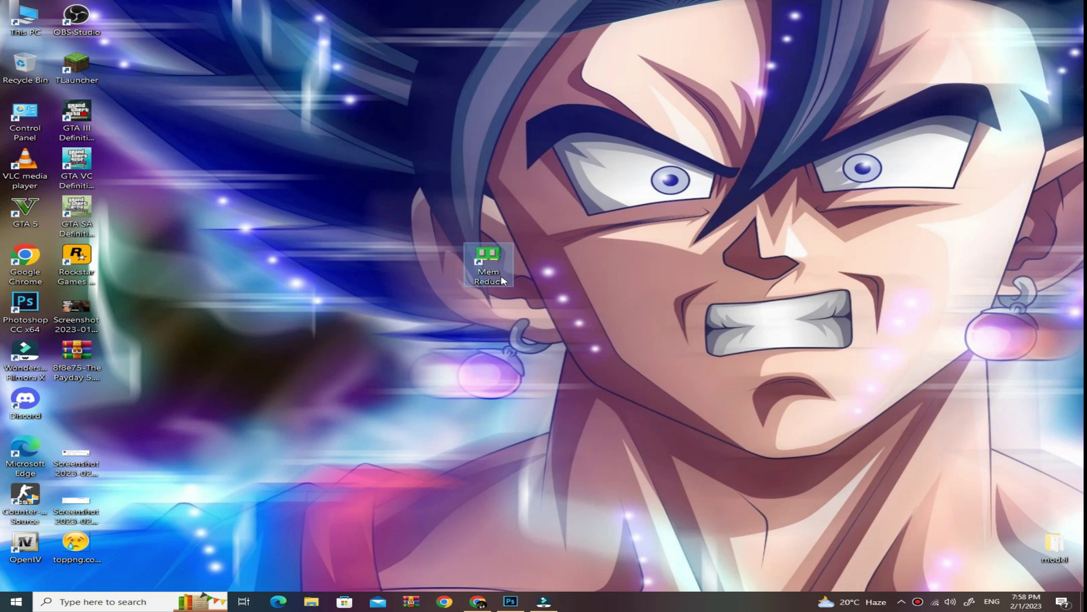
pyautogui.rightClick(553, 241)
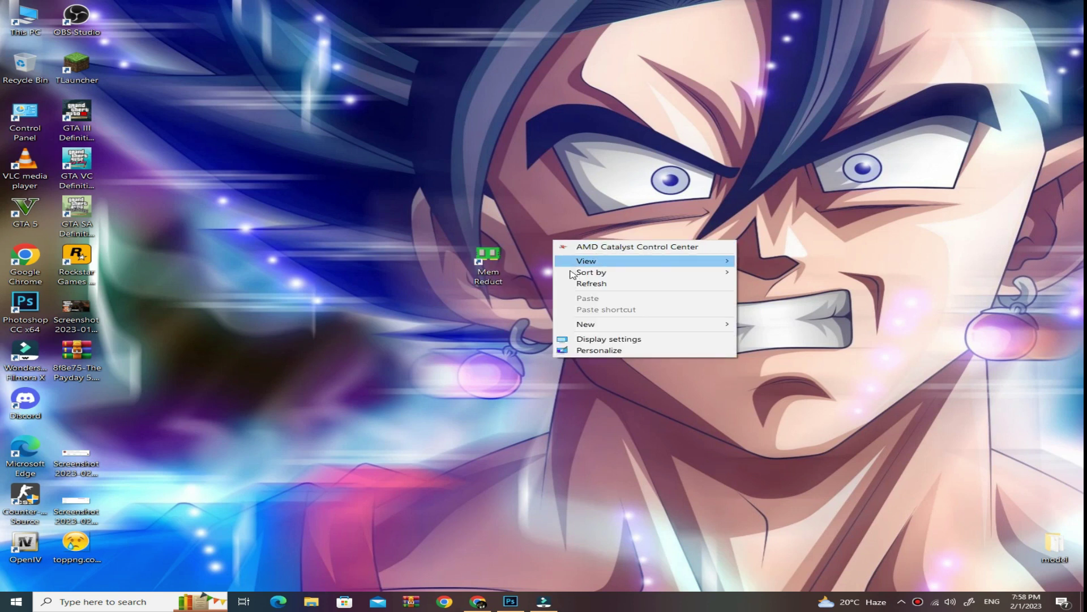
pyautogui.click(584, 282)
# Launch Mem Reduct from the desktop and move its window slightly higher on the screen.
pyautogui.doubleClick(483, 268)
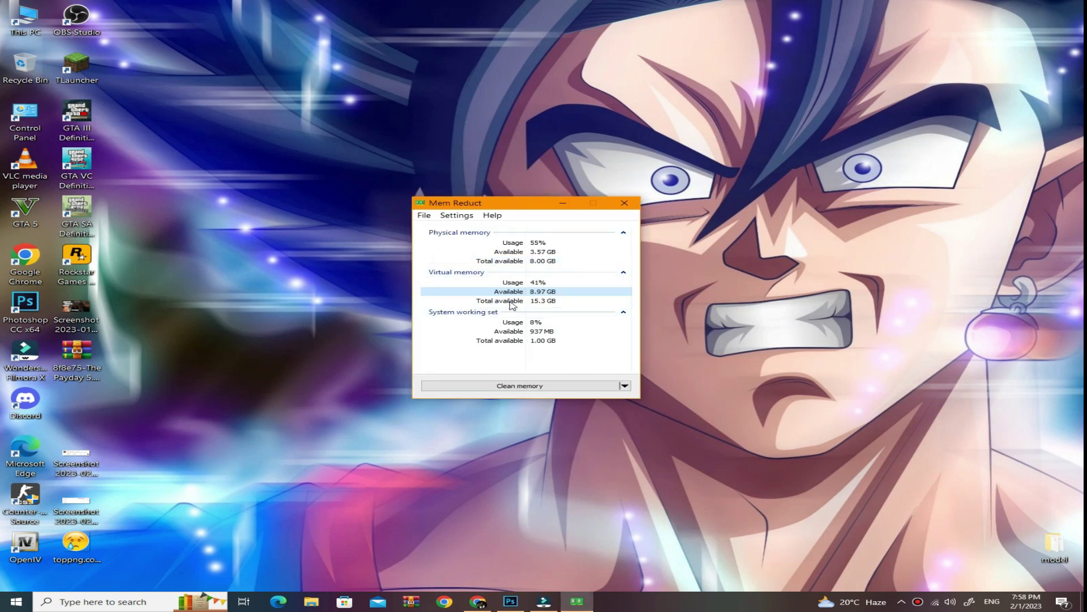
pyautogui.moveTo(535, 205); pyautogui.dragTo(551, 174)
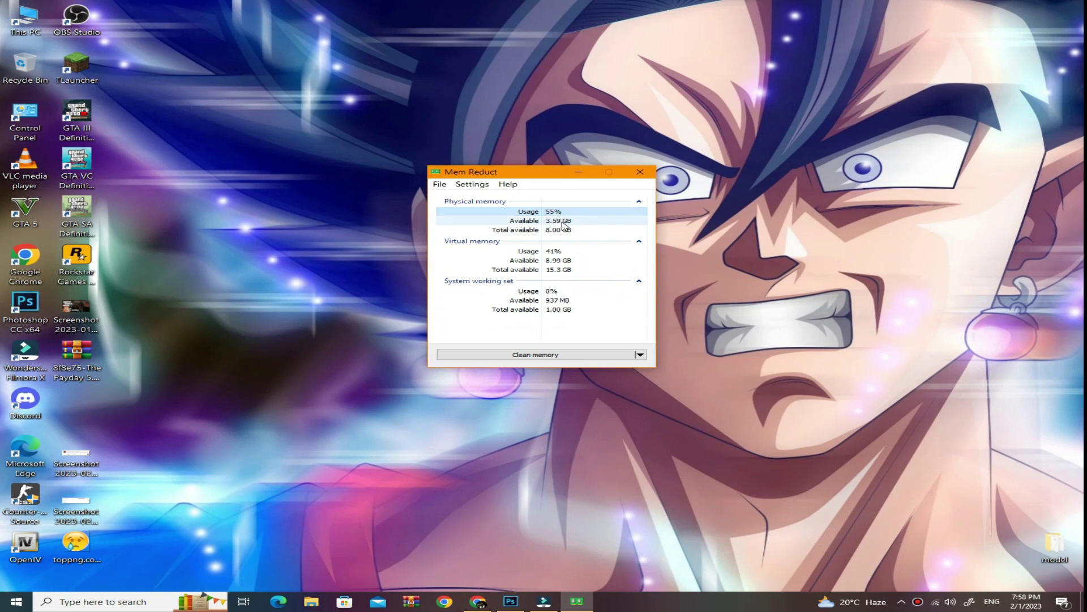
# Open Task Manager on its memory performance view and move its window up beside Mem Reduct.
pyautogui.click(545, 223)
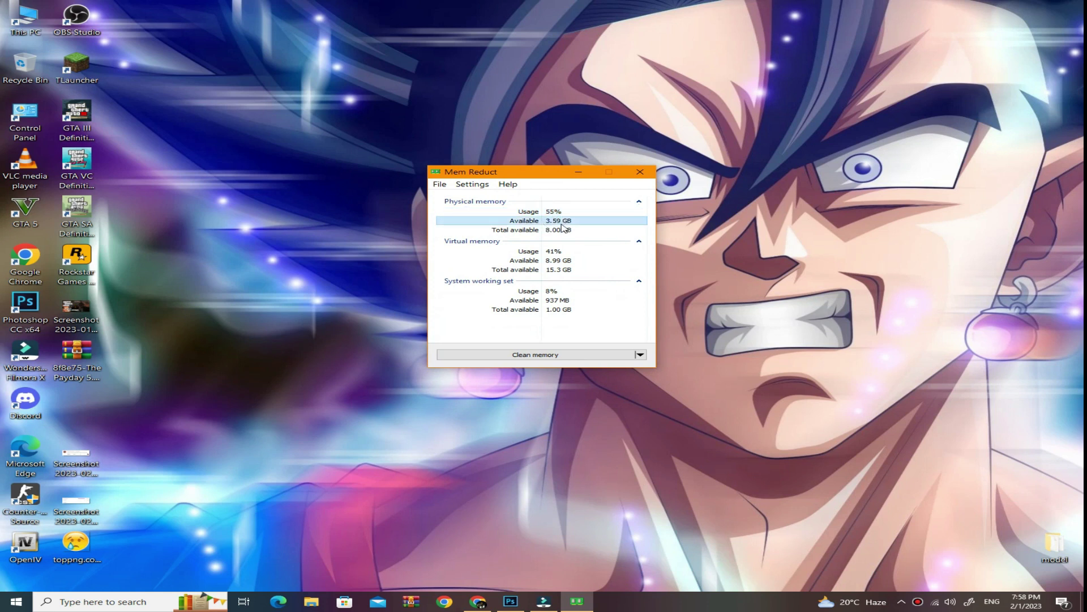
pyautogui.rightClick(702, 601)
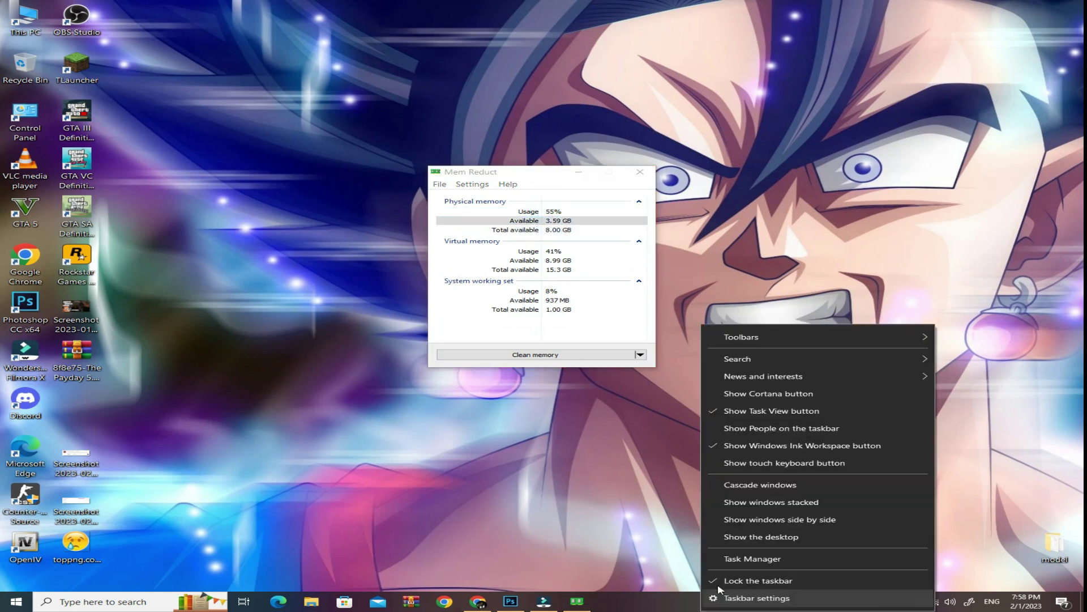
pyautogui.click(730, 558)
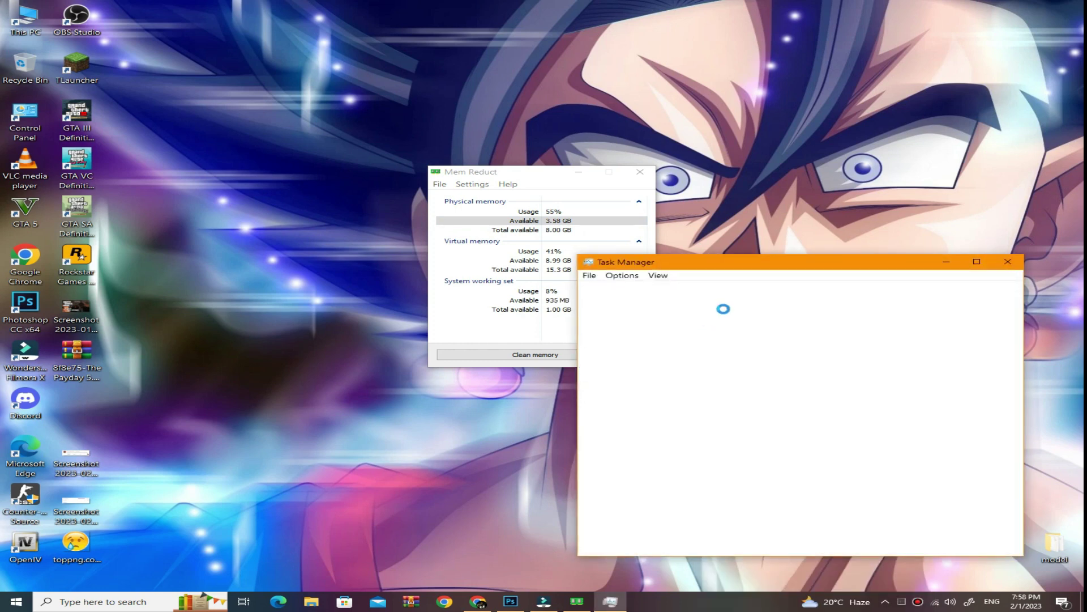
pyautogui.click(671, 289)
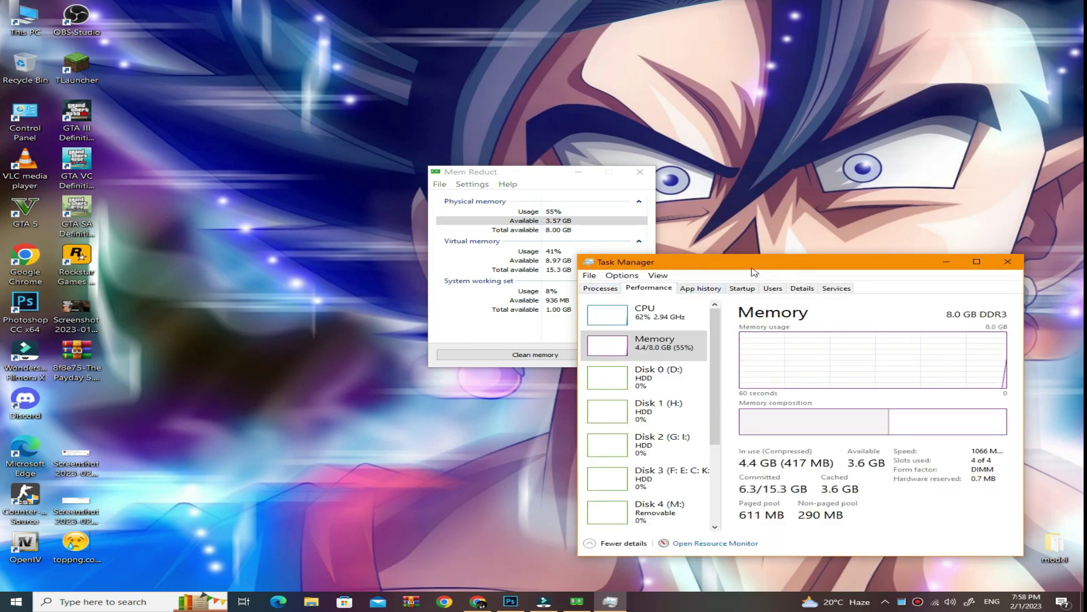
pyautogui.moveTo(756, 261); pyautogui.dragTo(799, 178)
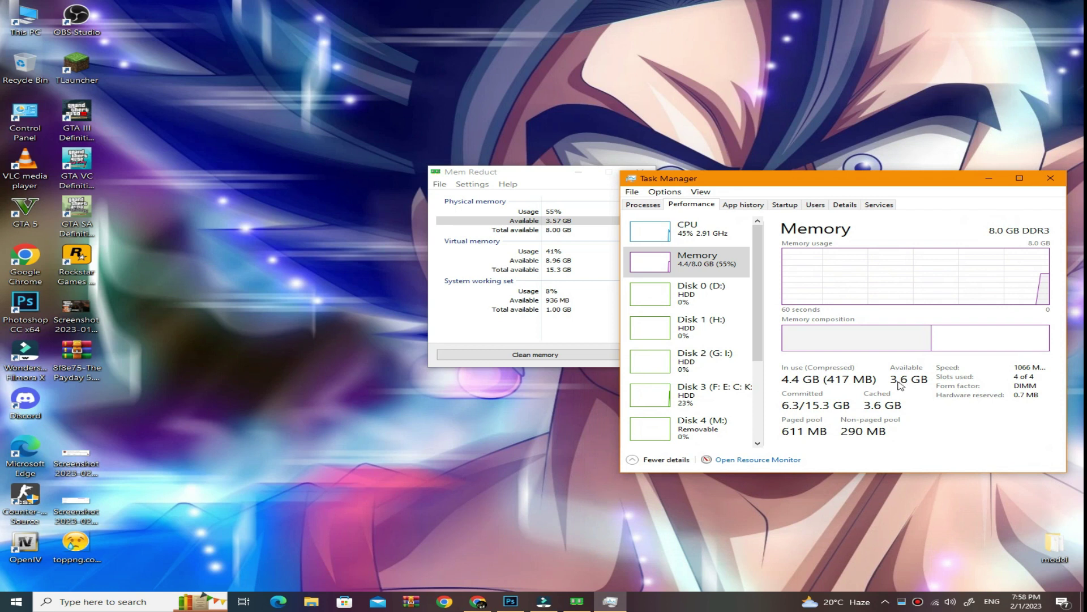
# Clean the memory with Mem Reduct and compare the physical memory usage with the figures in Task Manager.
pyautogui.click(501, 320)
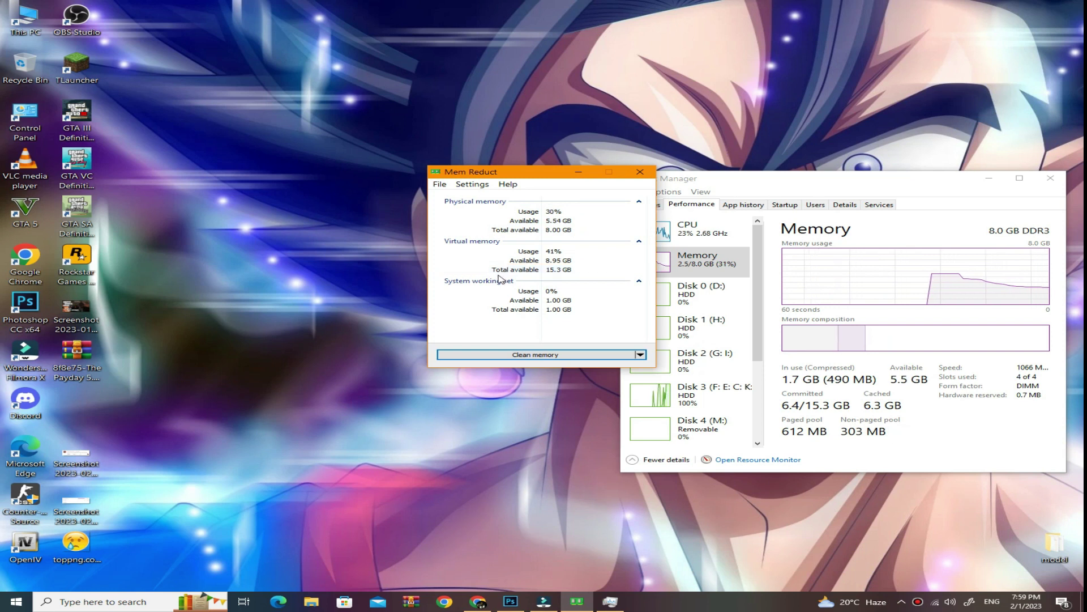
pyautogui.click(933, 427)
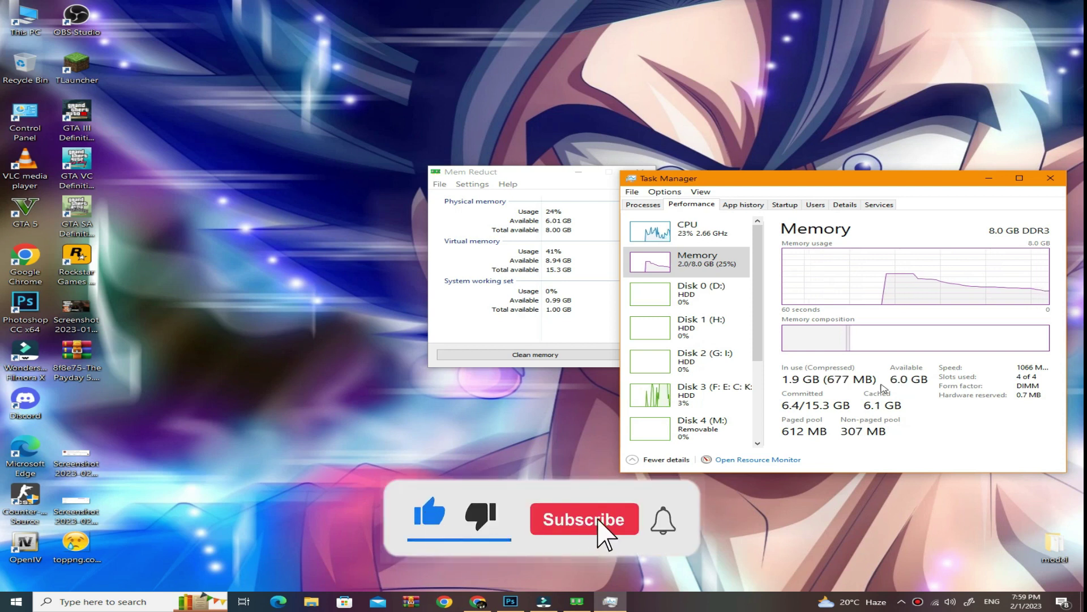
pyautogui.click(477, 311)
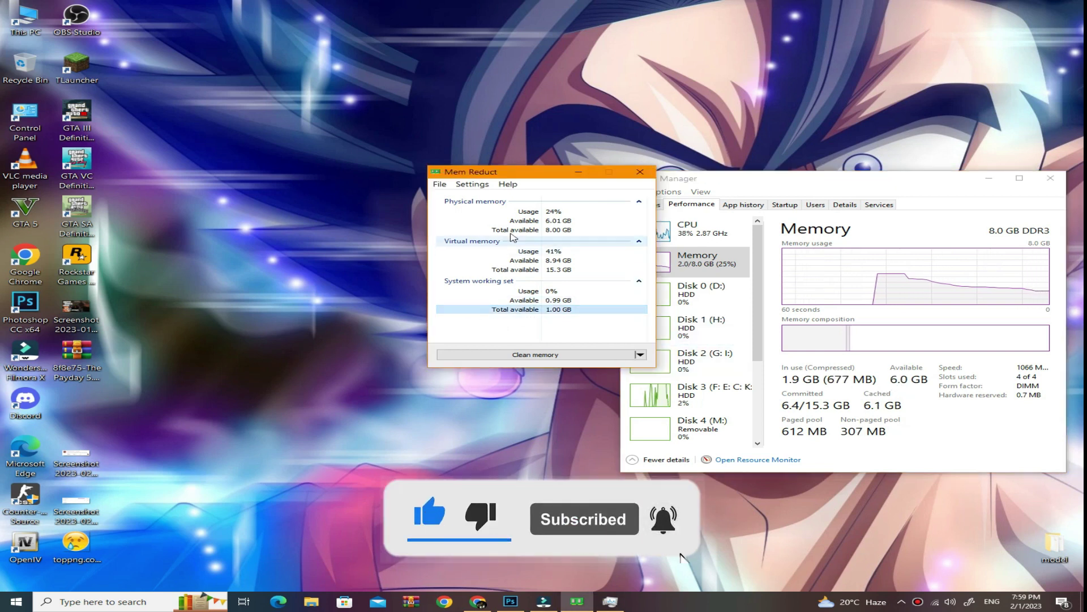
pyautogui.click(547, 211)
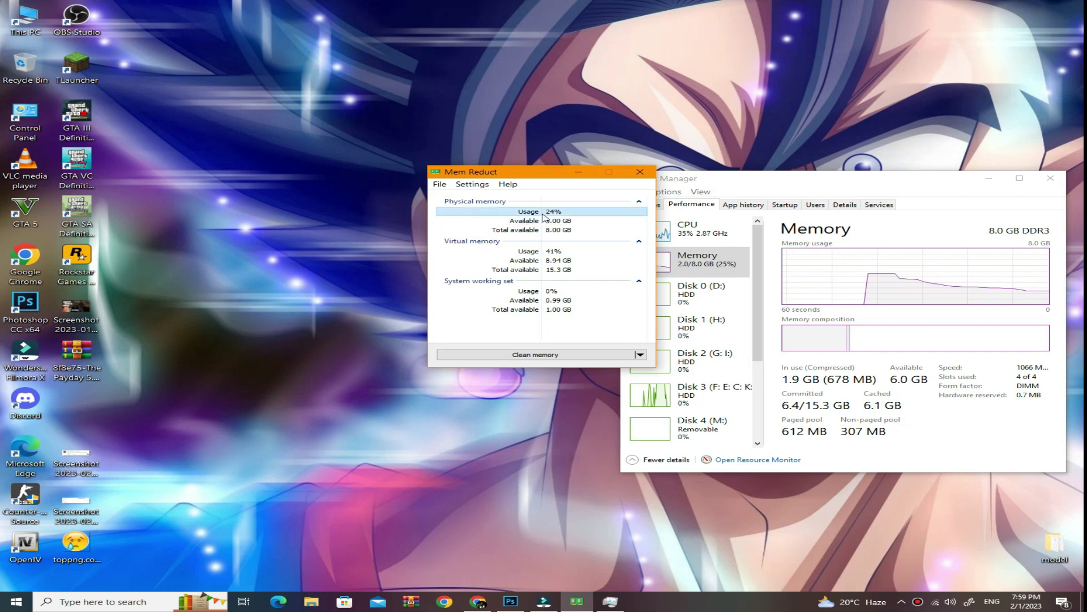
# Minimize Mem Reduct and close Task Manager, finishing with a refresh of the desktop.
pyautogui.click(579, 172)
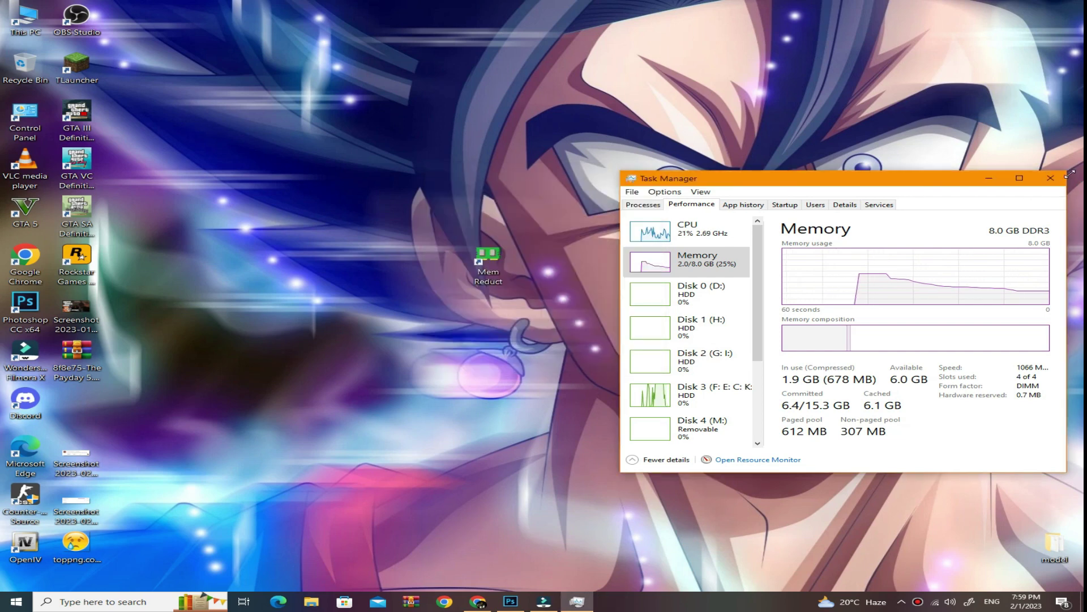
pyautogui.click(1051, 178)
pyautogui.rightClick(323, 183)
pyautogui.click(336, 223)
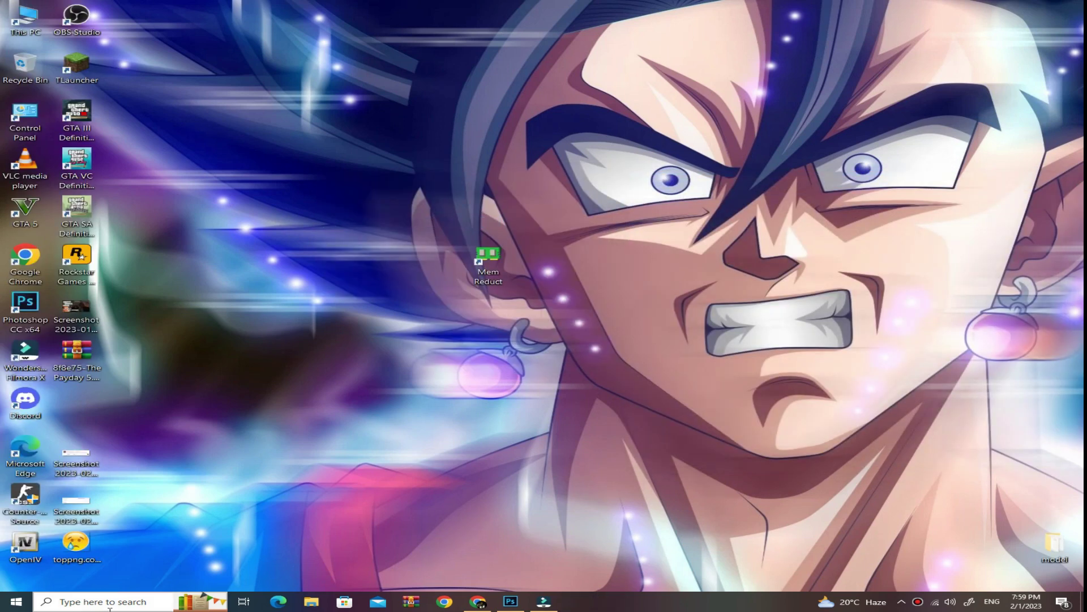
# Search Windows for "graphics" and open the Graphics settings page.
pyautogui.click(105, 605)
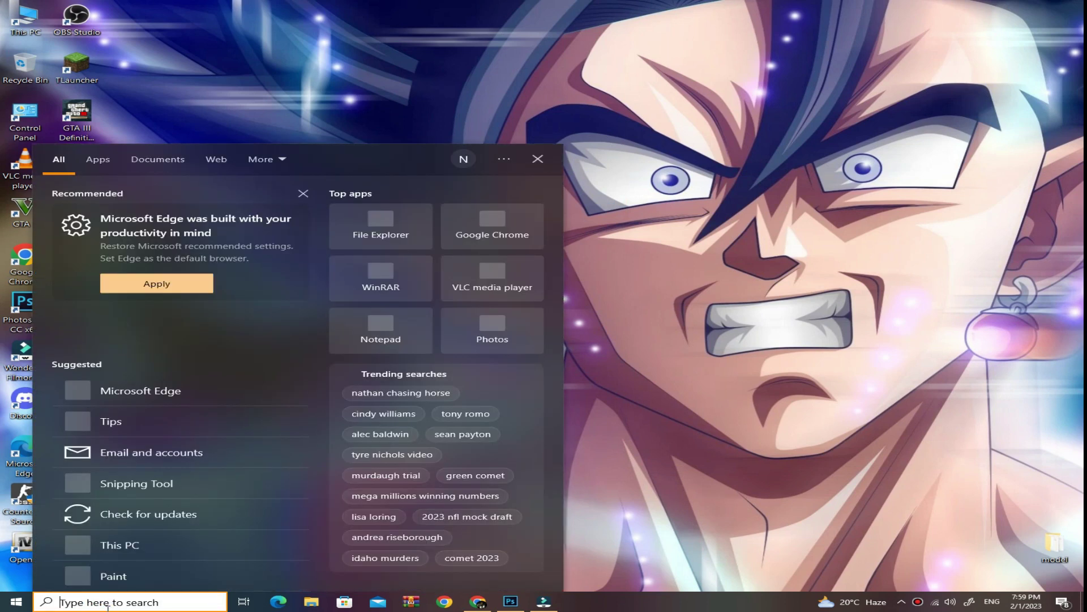
pyautogui.write('g')
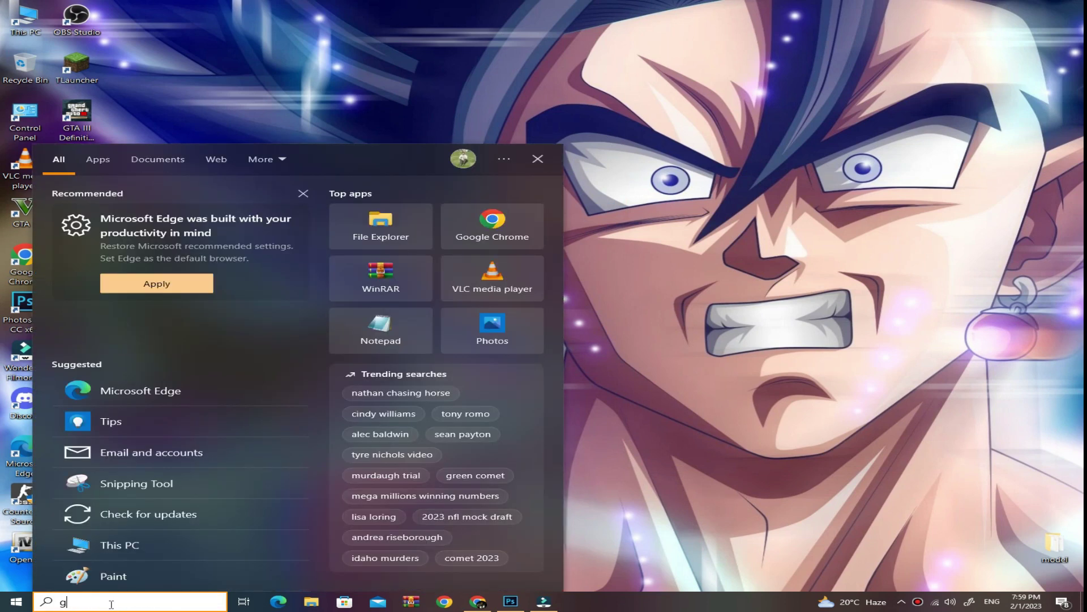
pyautogui.write('raphics')
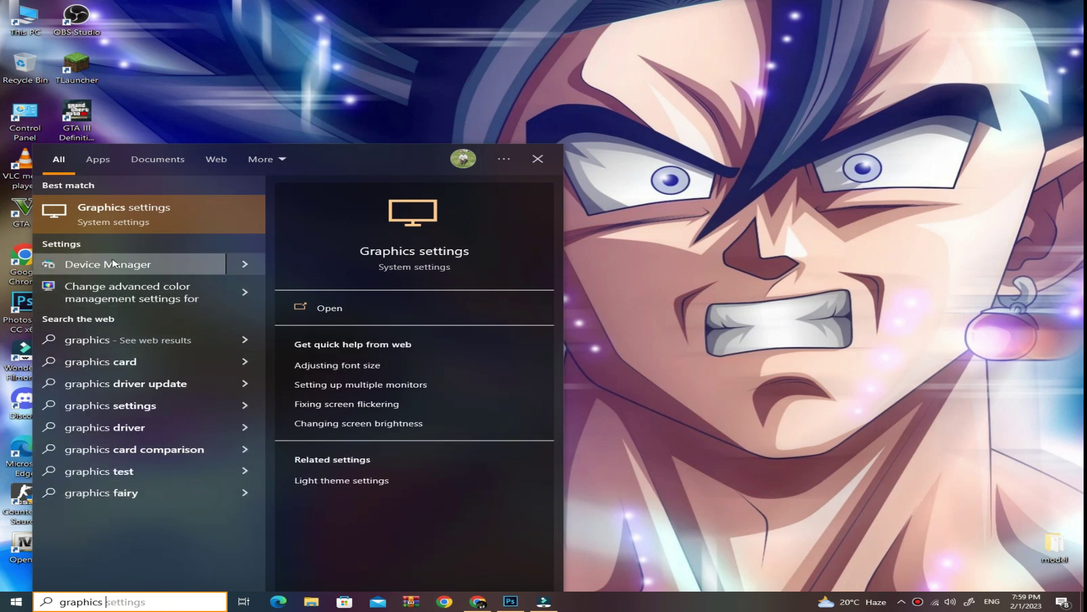
pyautogui.click(146, 218)
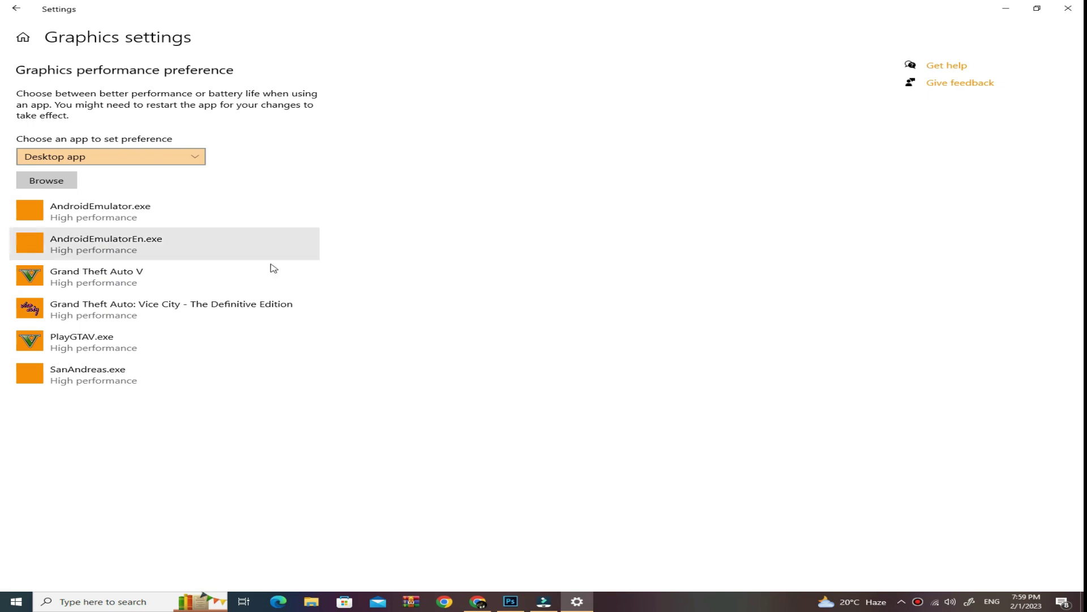
# Remove the Grand Theft Auto V and PlayGTAV.exe entries from the graphics performance preference list.
pyautogui.click(127, 280)
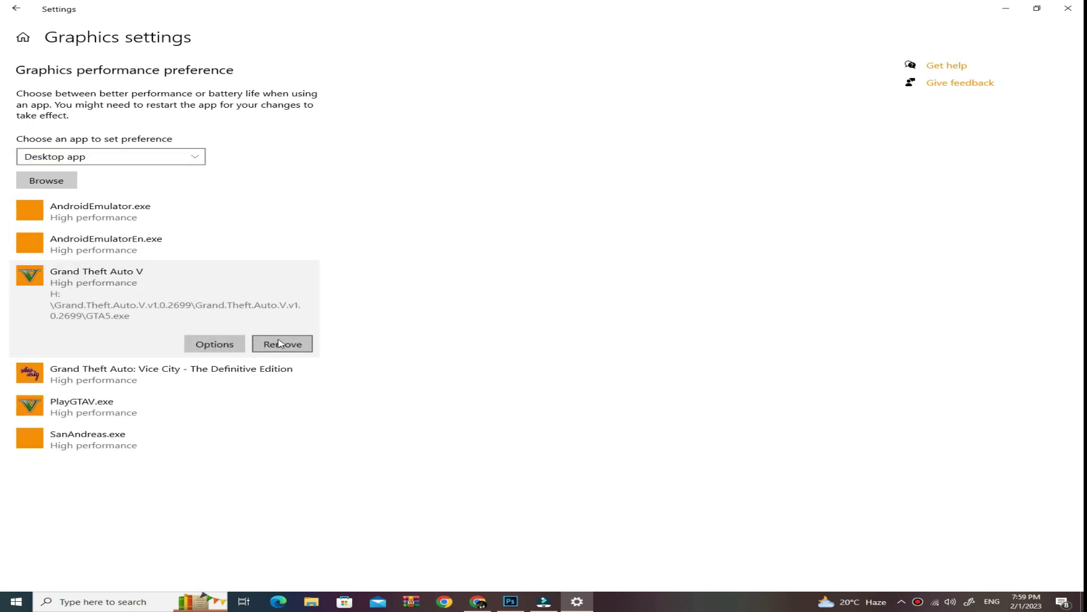
pyautogui.click(278, 343)
pyautogui.click(161, 311)
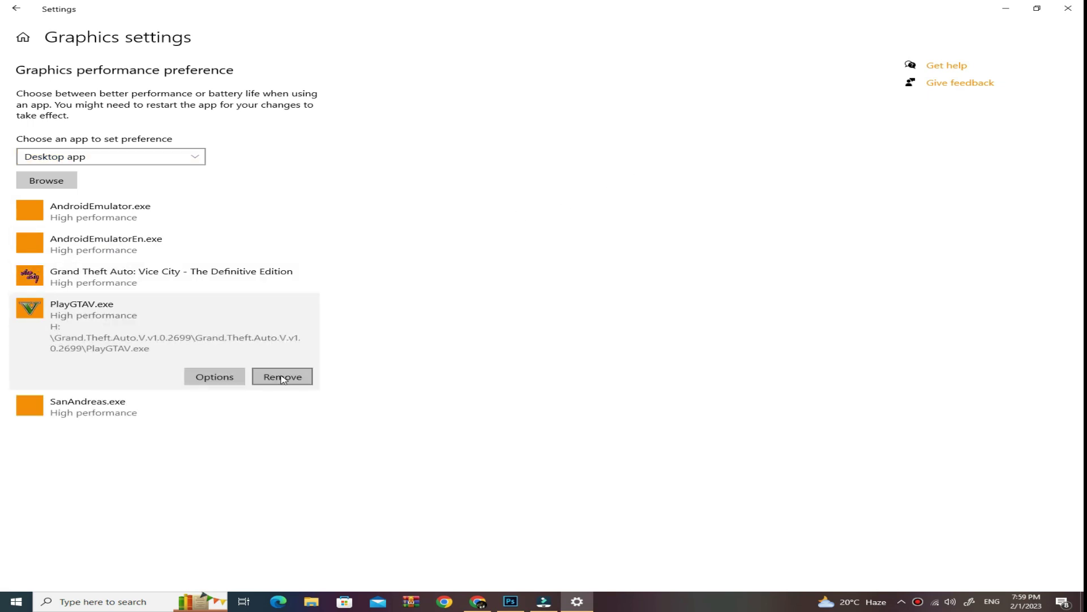
pyautogui.click(283, 377)
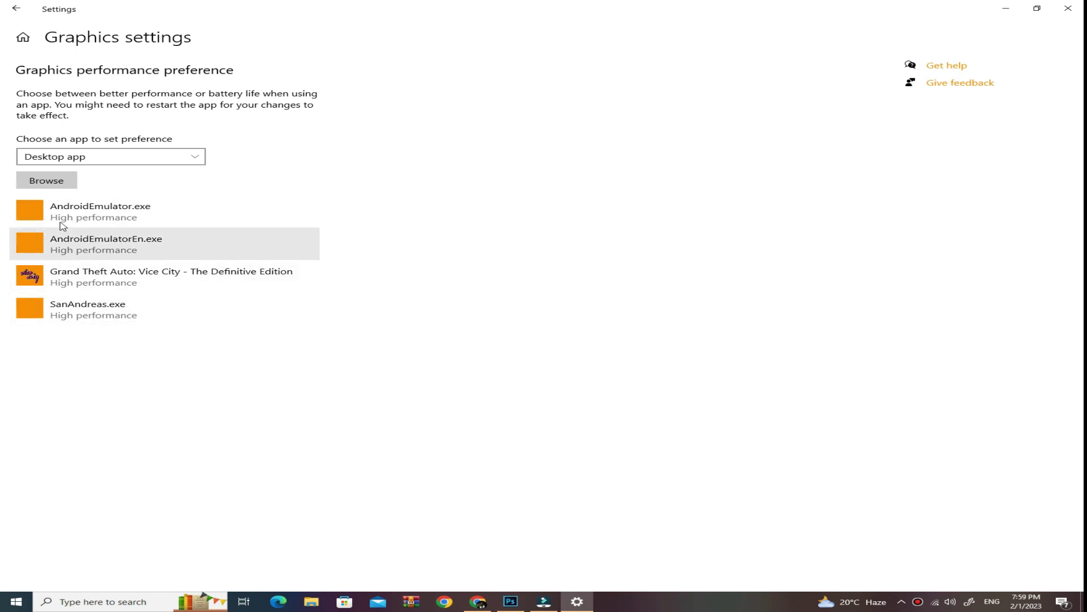
# Browse to the Grand Theft Auto V game folder on Local Disk (H:) and add GTA5.exe to the graphics preference list.
pyautogui.click(60, 181)
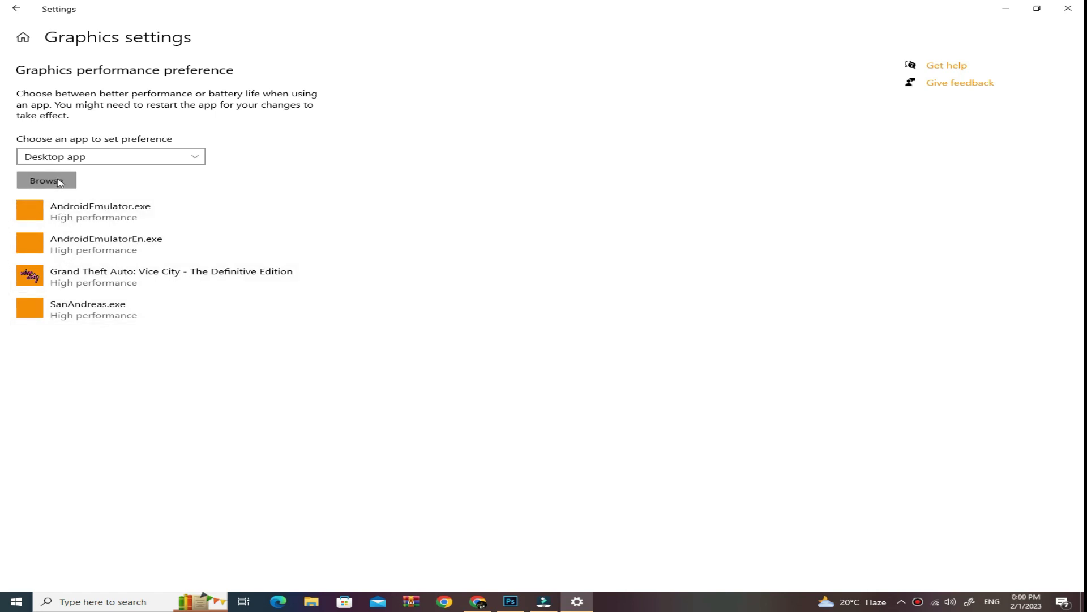
pyautogui.click(56, 182)
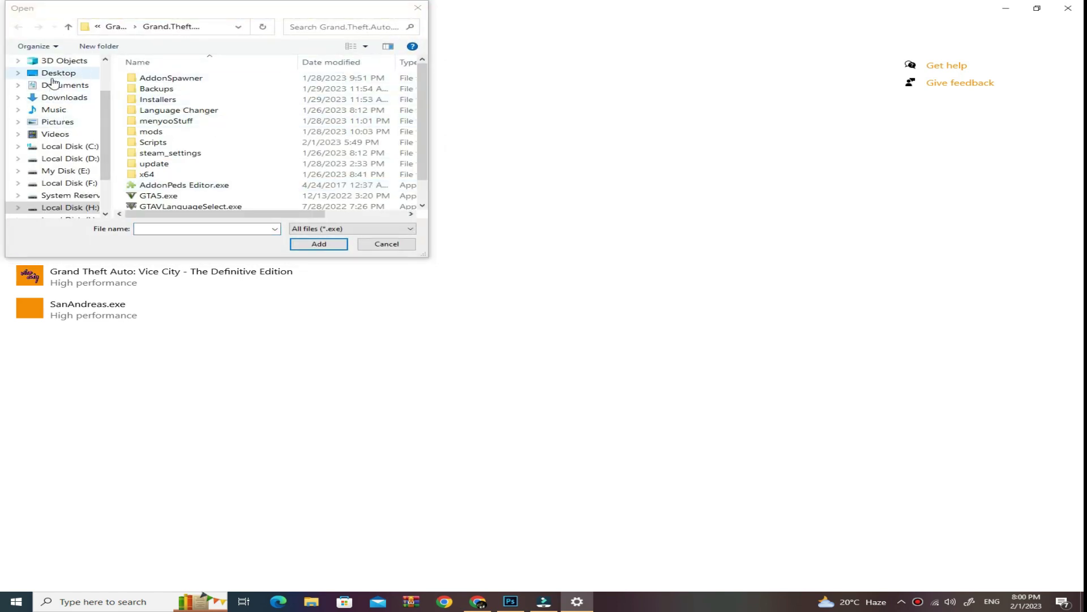
pyautogui.click(53, 75)
pyautogui.click(51, 100)
pyautogui.scroll(-10, 164, 148)
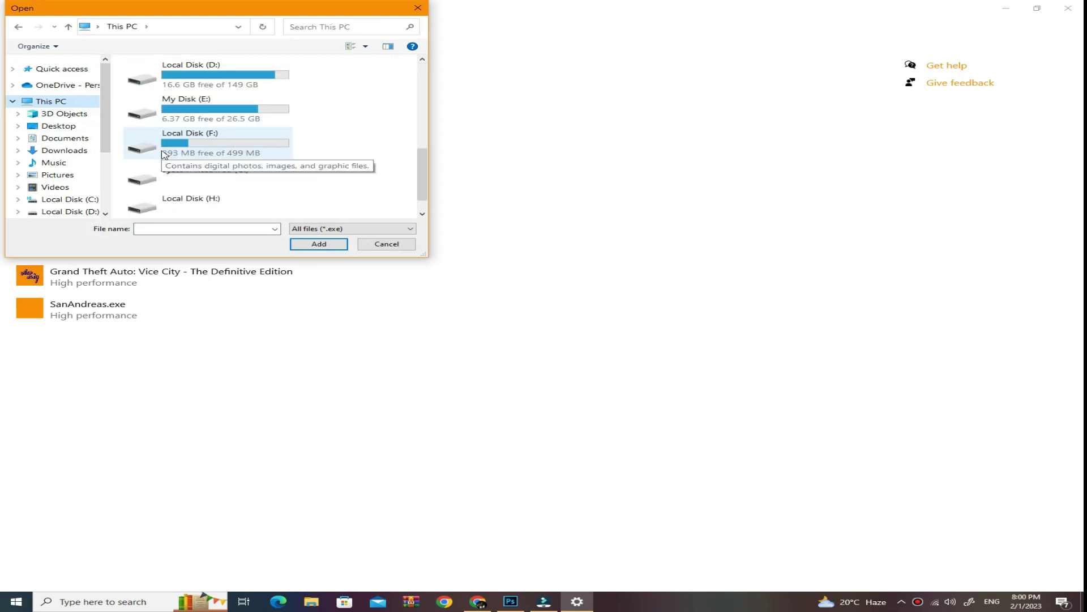
pyautogui.doubleClick(201, 139)
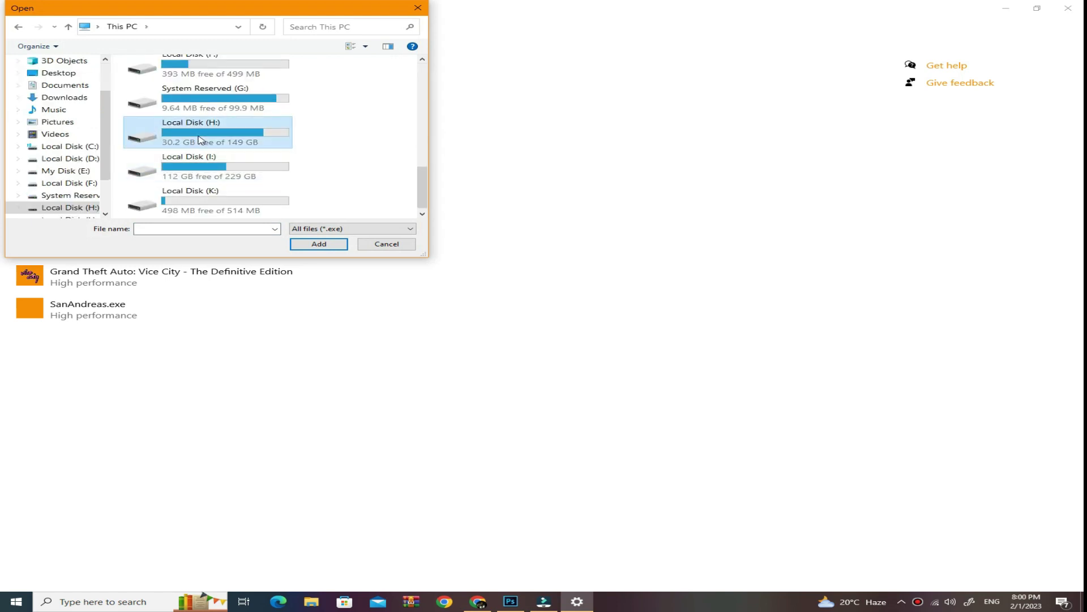
pyautogui.doubleClick(180, 101)
pyautogui.doubleClick(192, 89)
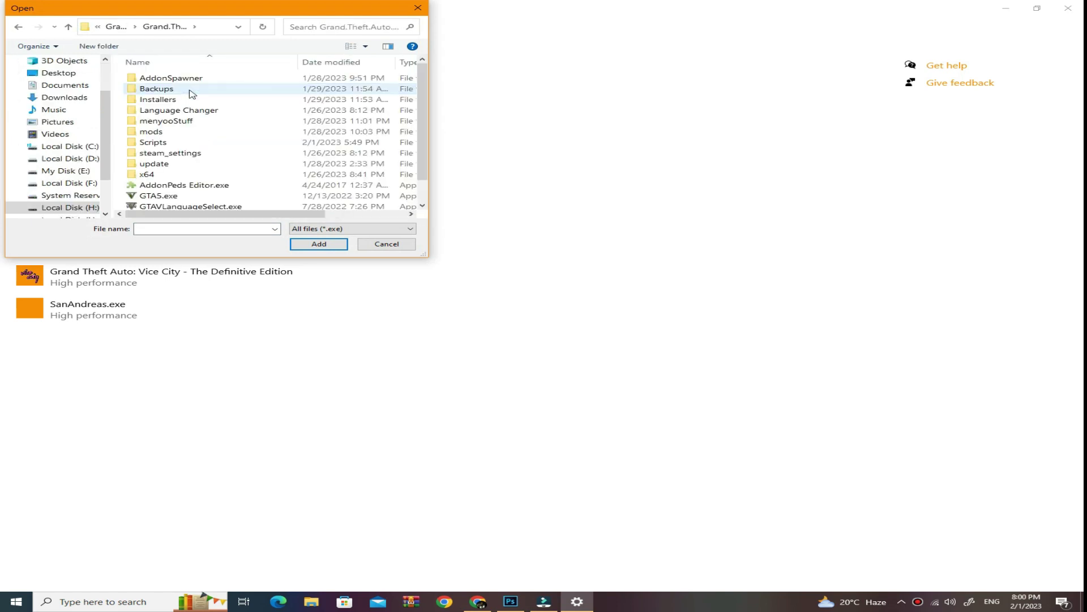
pyautogui.scroll(-1, 222, 139)
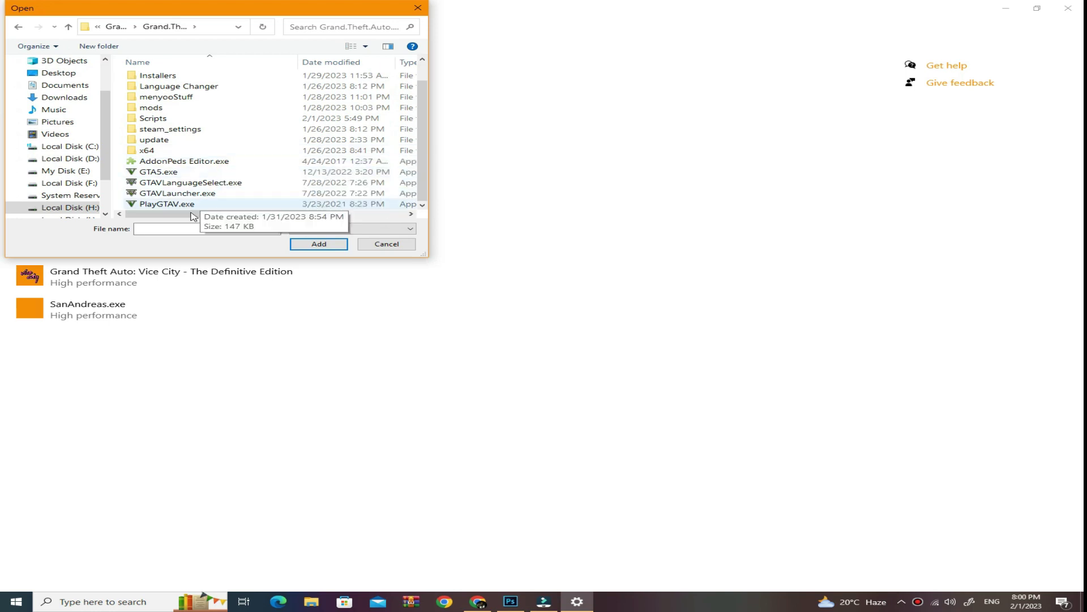
pyautogui.click(147, 177)
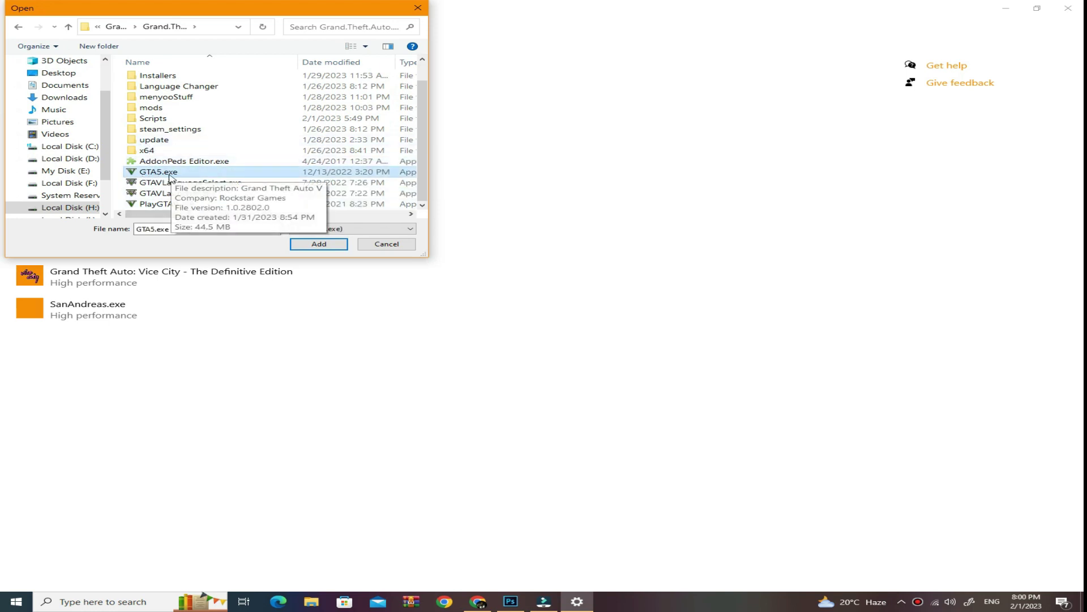
pyautogui.click(317, 244)
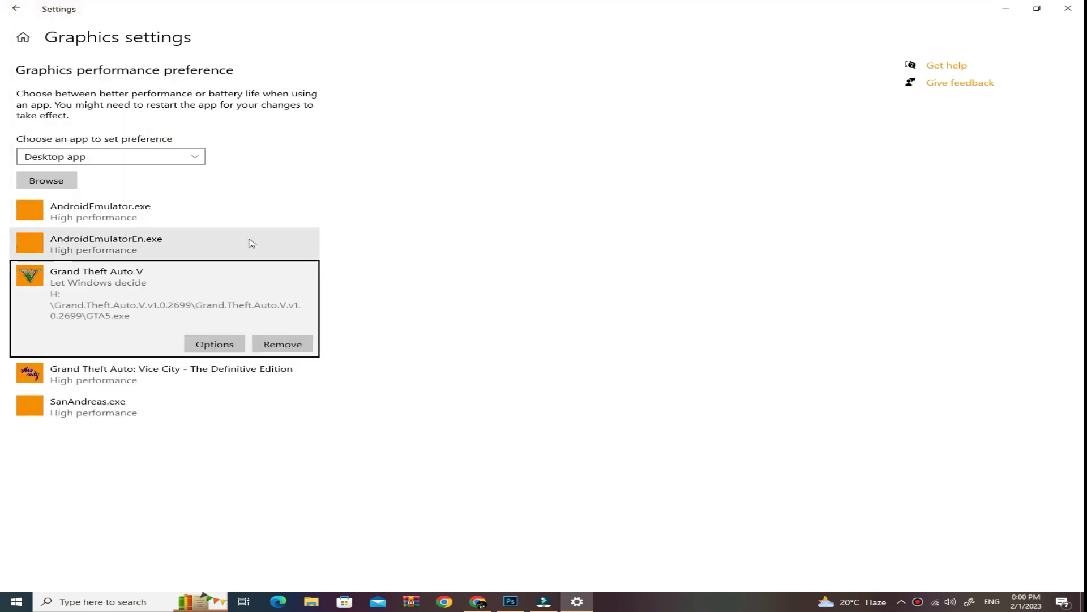
# Add PlayGTAV.exe from the same game folder to the graphics preference list.
pyautogui.press('Return')
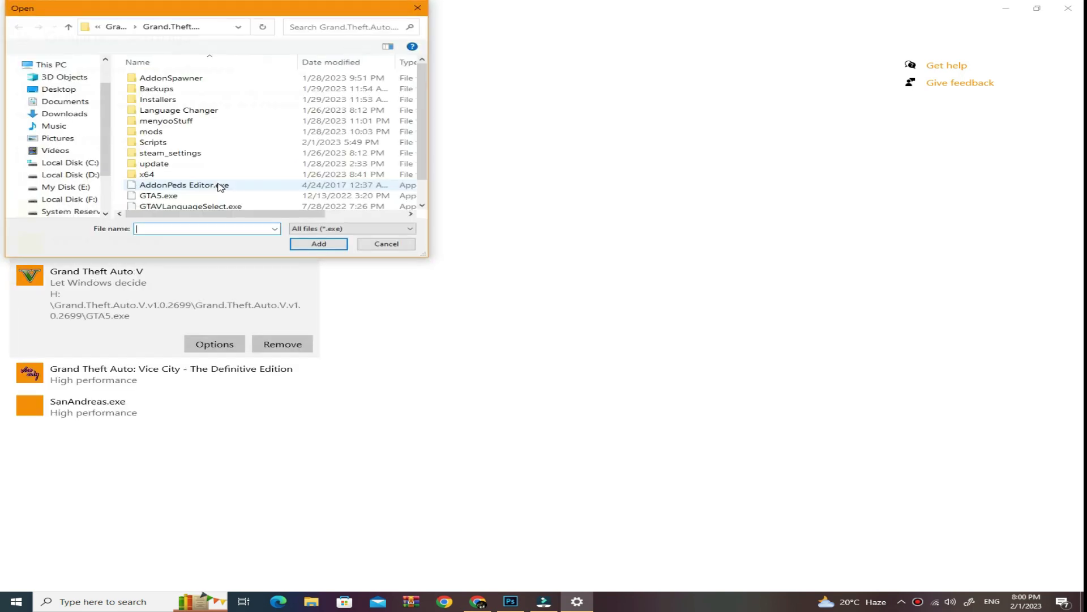
pyautogui.scroll(-1, 218, 182)
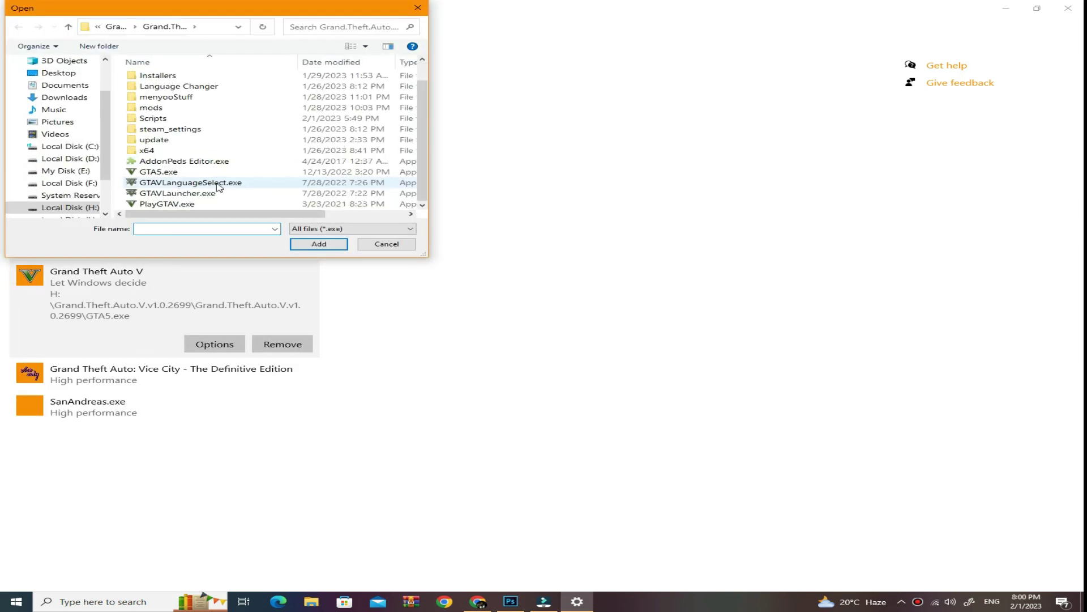
pyautogui.click(180, 193)
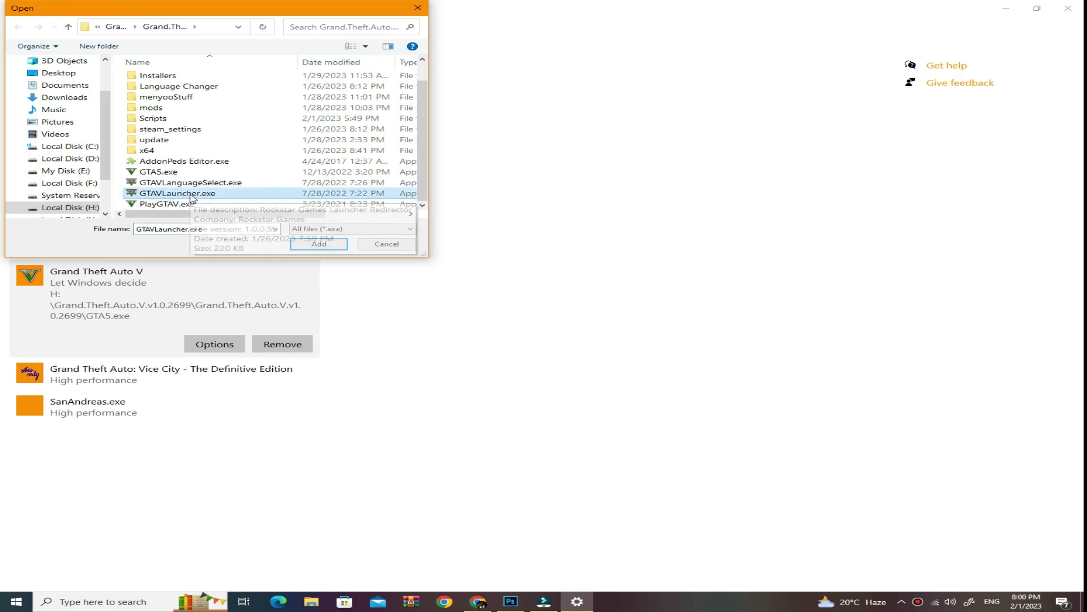
pyautogui.click(177, 205)
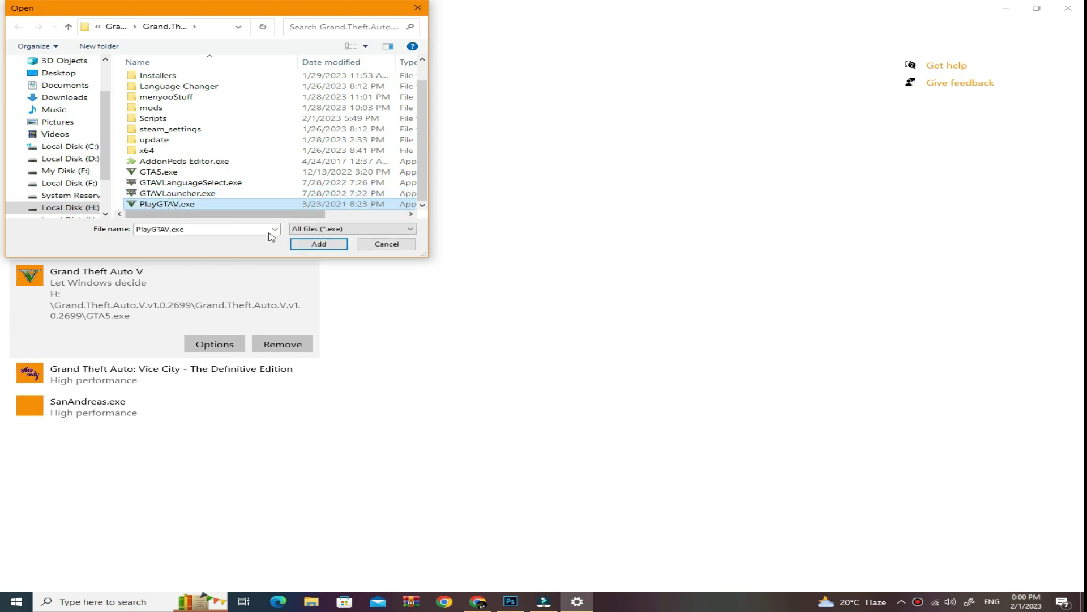
pyautogui.click(311, 245)
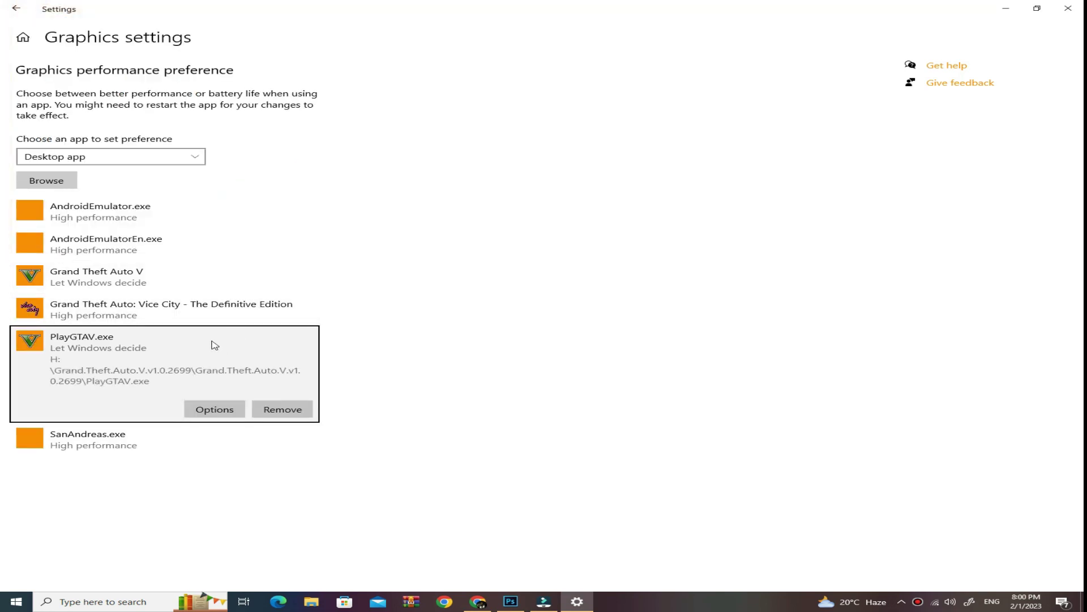
# Set the graphics preference of the Grand Theft Auto V entry to High performance and save it.
pyautogui.click(99, 277)
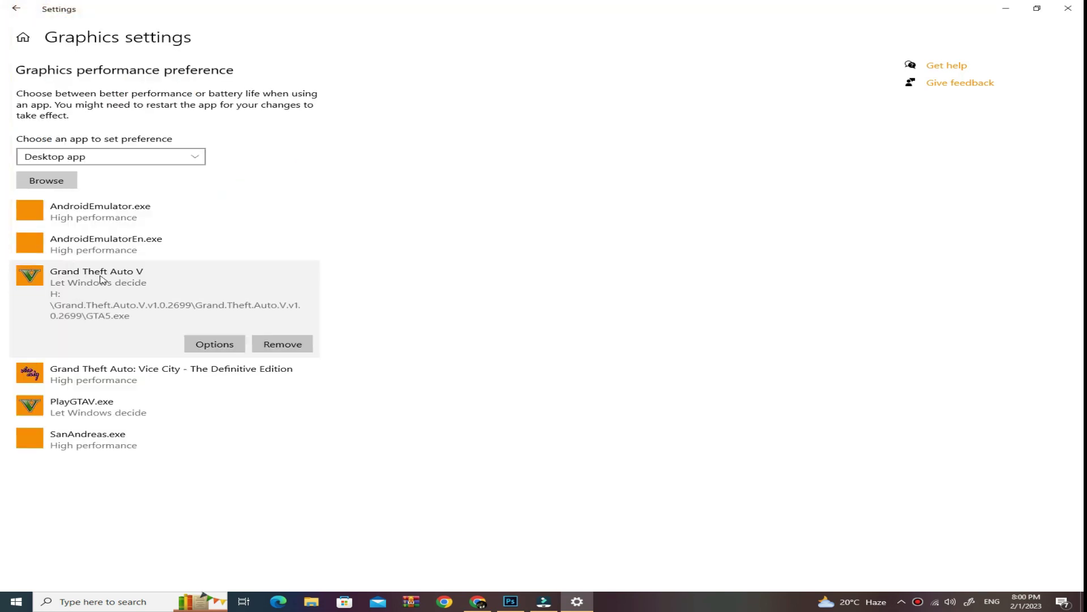
pyautogui.click(80, 396)
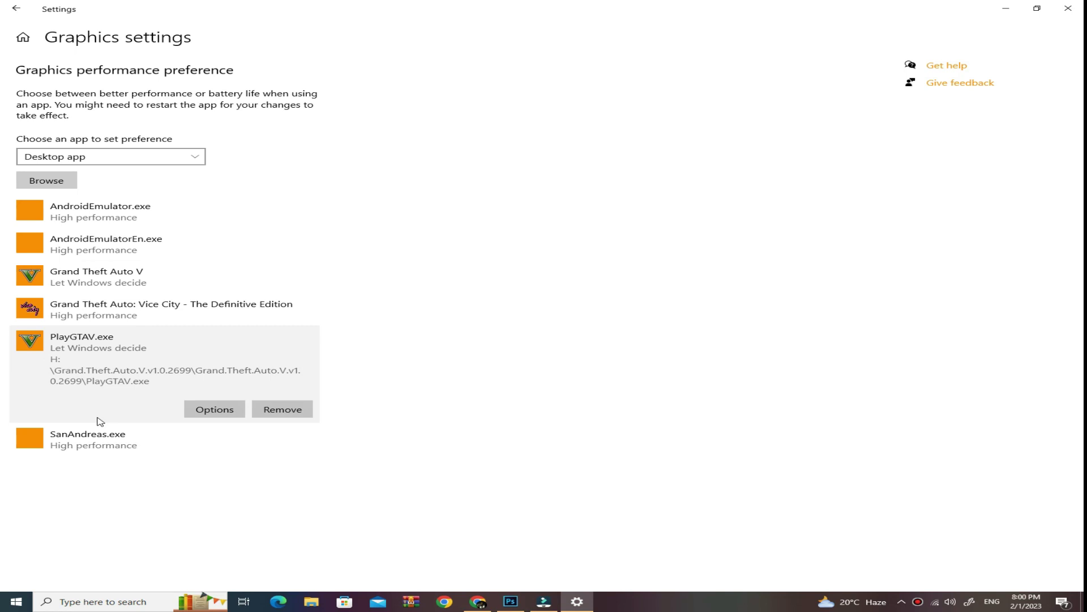
pyautogui.click(147, 289)
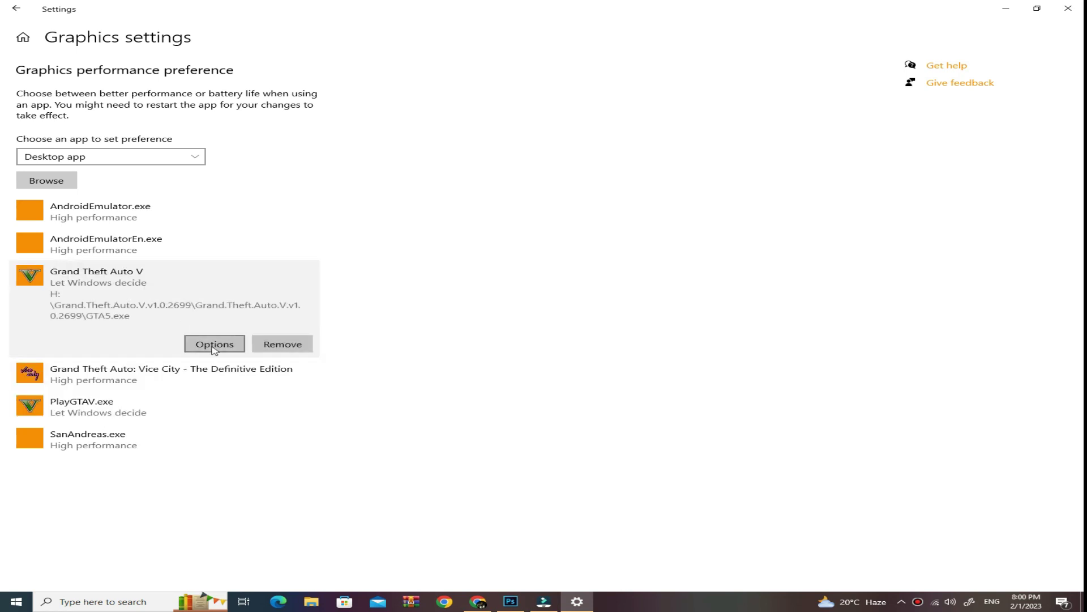
pyautogui.click(209, 345)
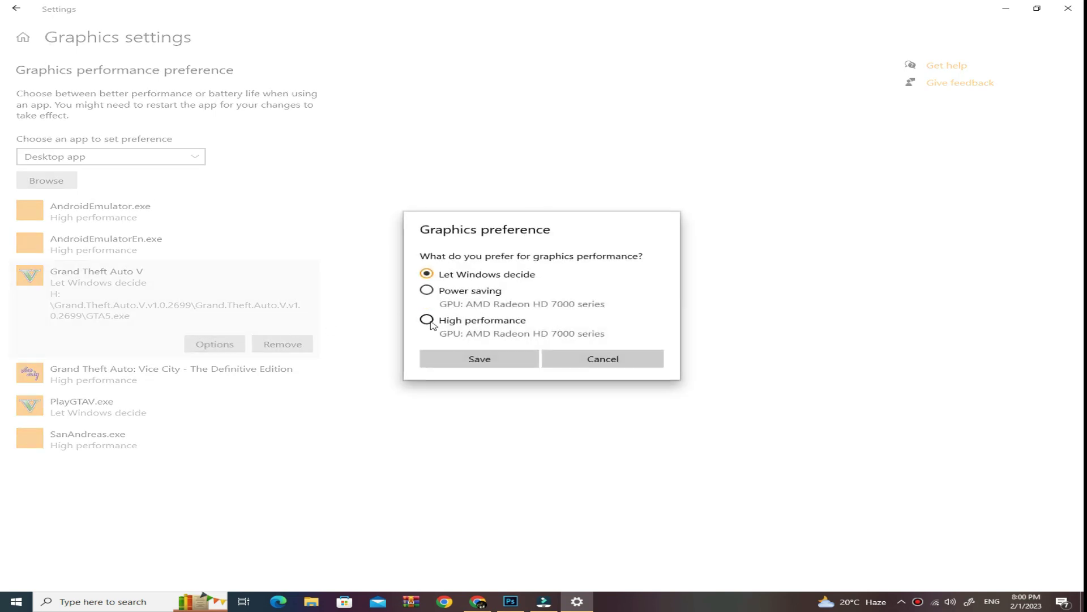
pyautogui.click(430, 321)
pyautogui.click(480, 362)
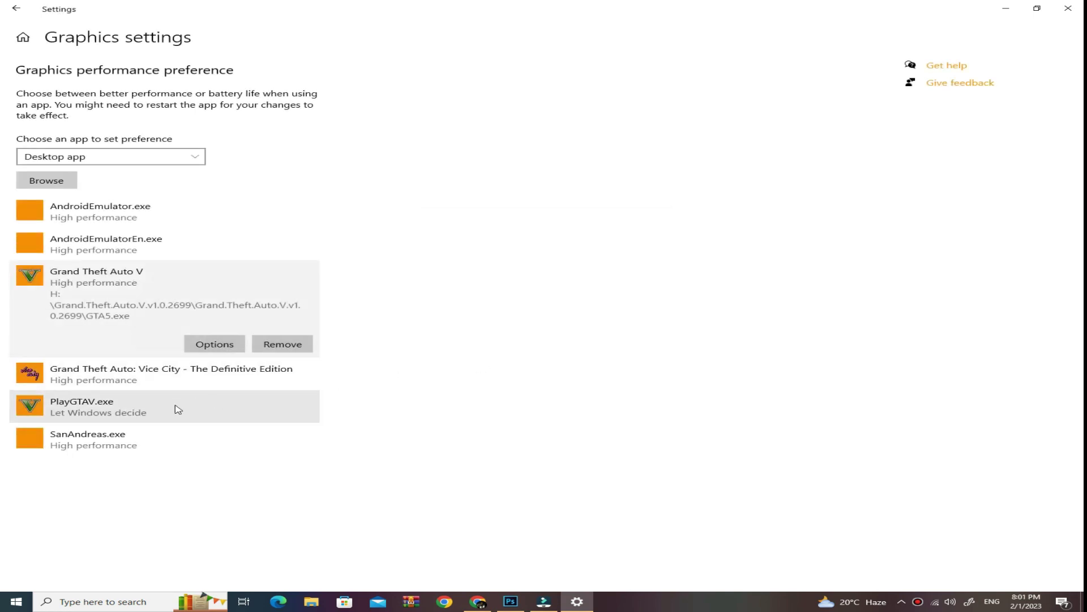
# Set the graphics preference of PlayGTAV.exe to High performance, close Settings and refresh the desktop.
pyautogui.click(178, 409)
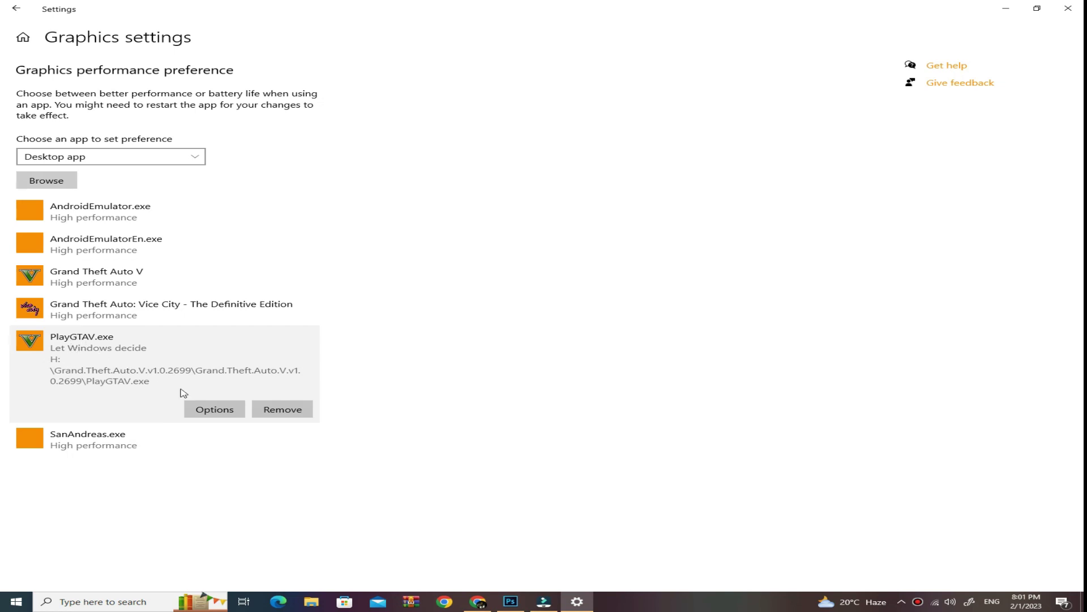
pyautogui.click(217, 409)
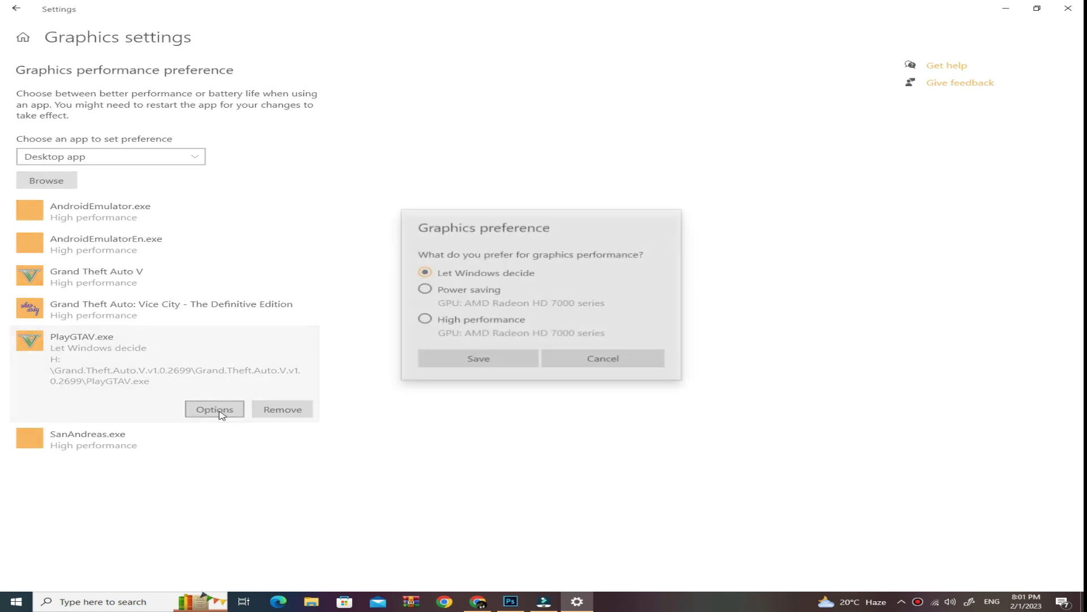
pyautogui.click(427, 320)
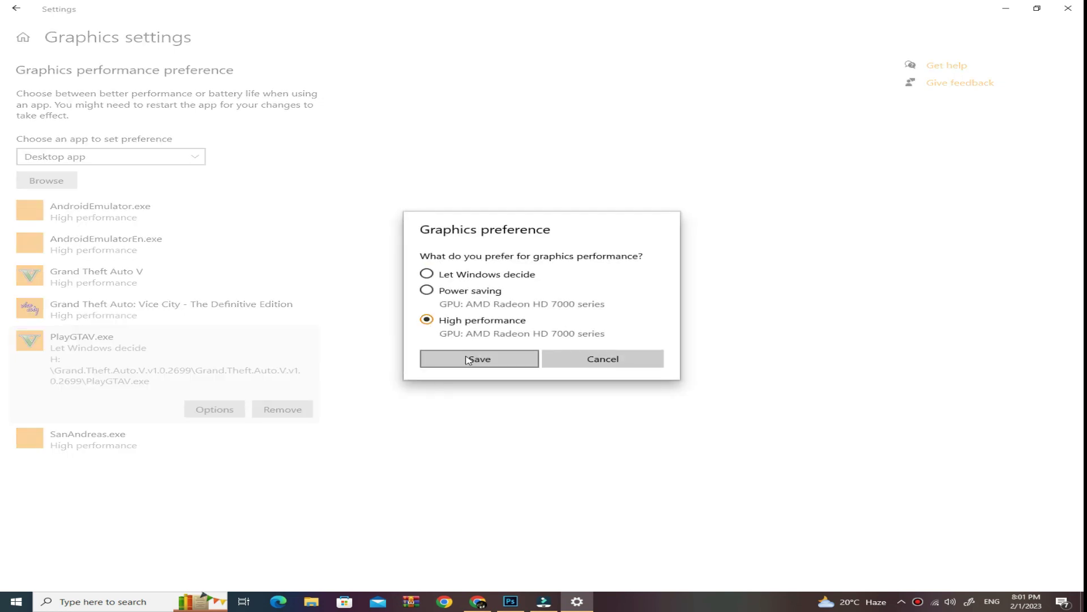
pyautogui.click(468, 359)
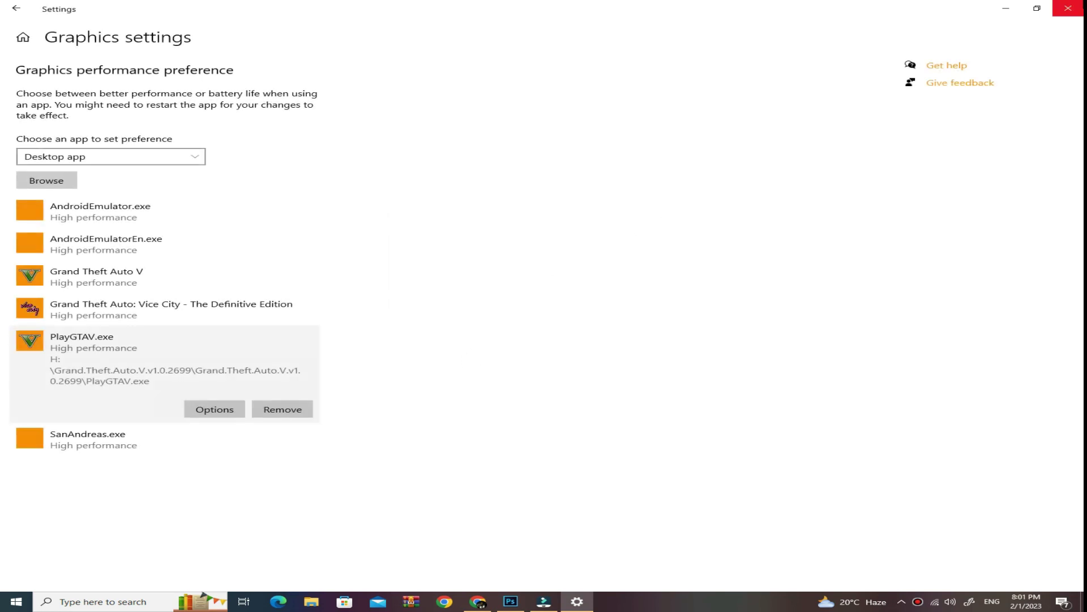
pyautogui.click(1068, 8)
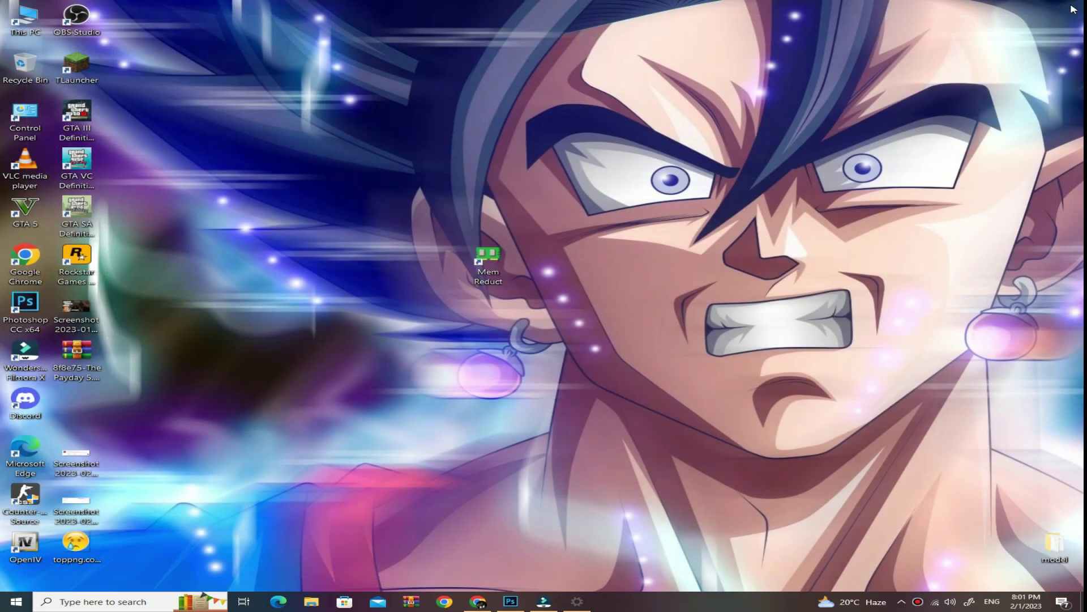
pyautogui.rightClick(418, 111)
pyautogui.click(456, 156)
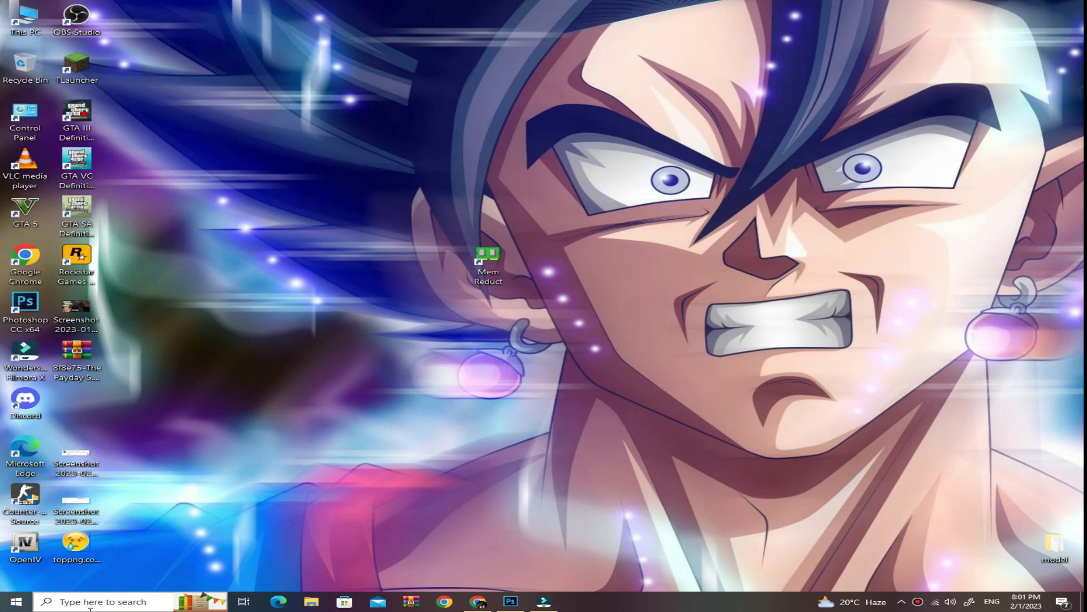
# Search Windows for "game mode", check the Game Mode switch on its settings page, and close Settings.
pyautogui.click(130, 604)
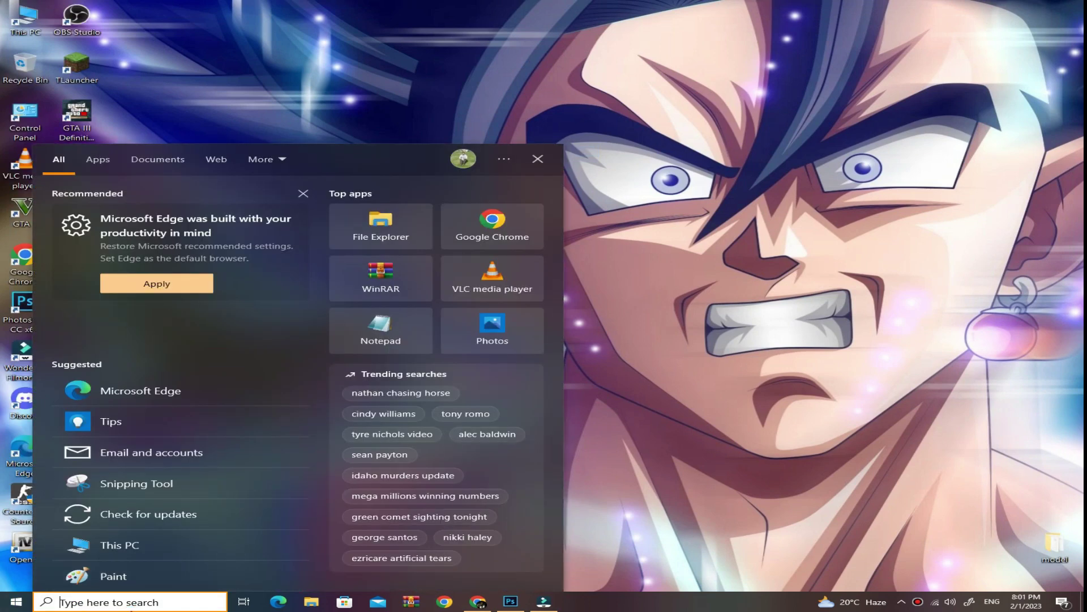
pyautogui.write('game')
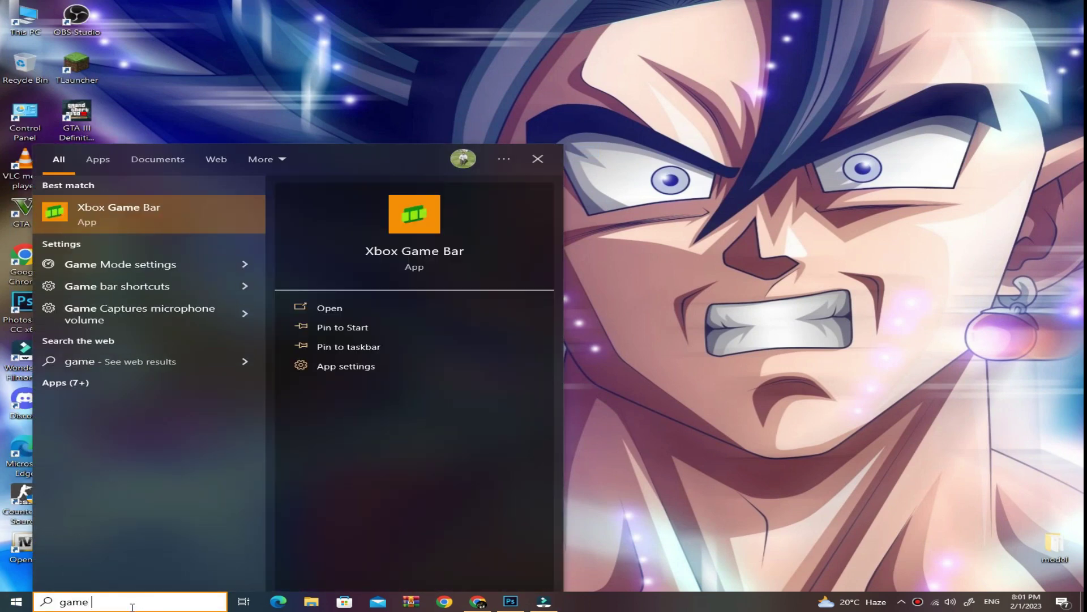
pyautogui.write(' mode')
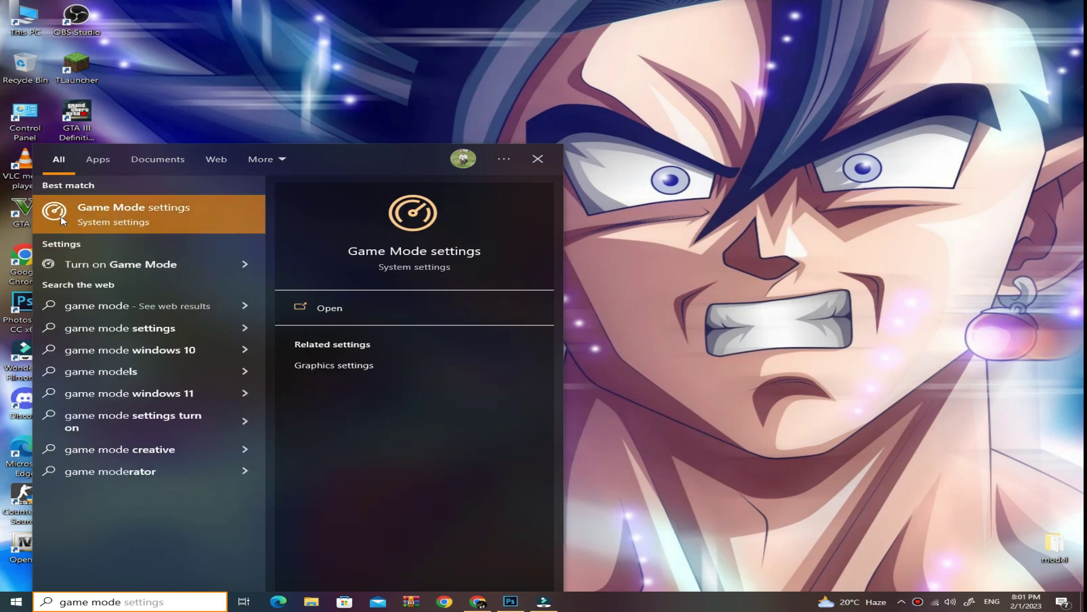
pyautogui.click(136, 219)
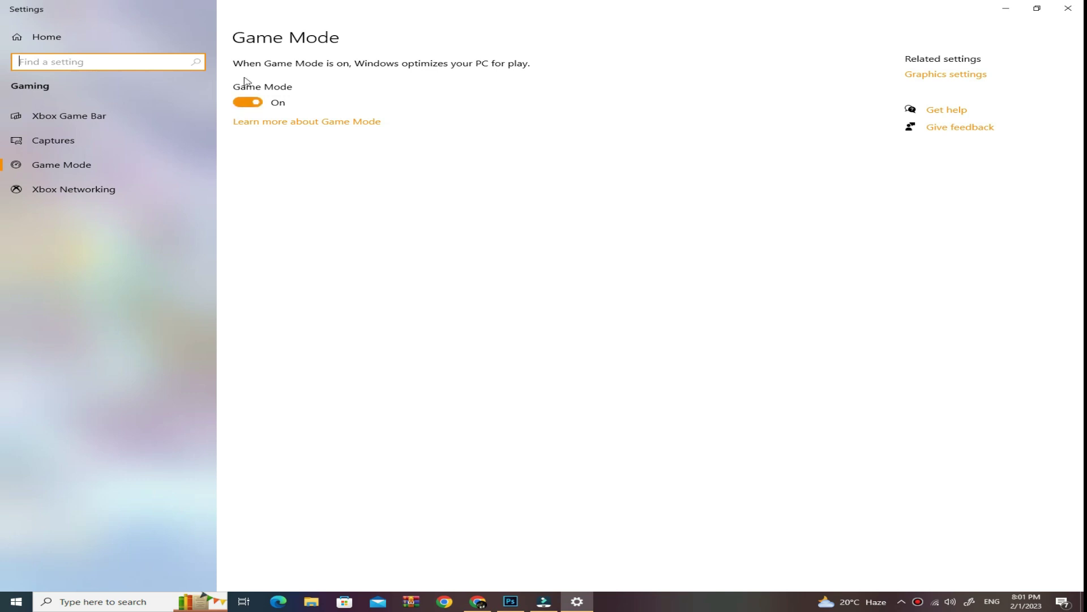
pyautogui.click(1069, 8)
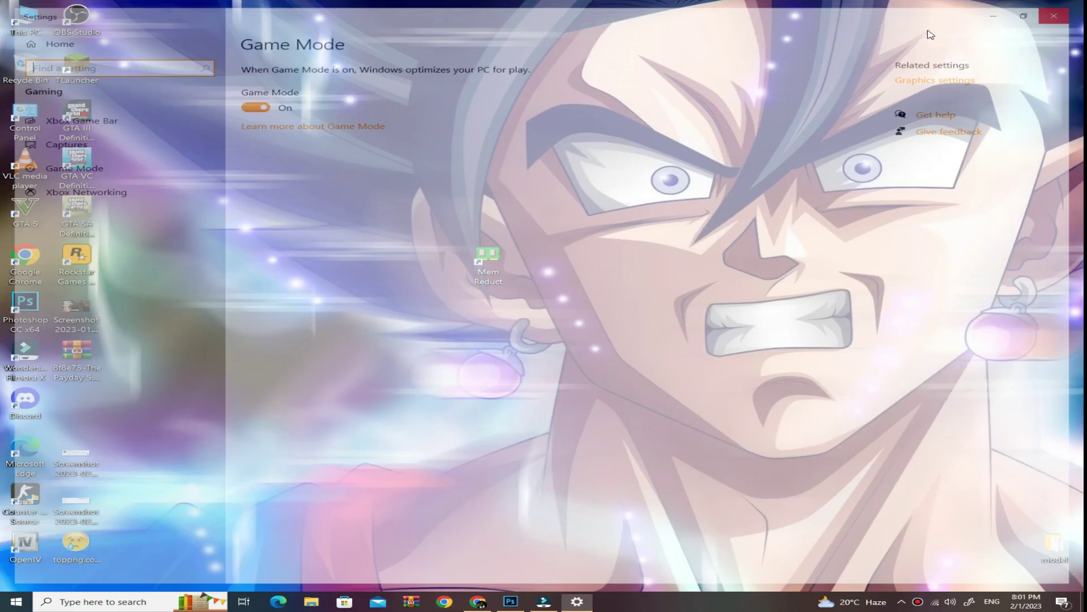
# Refresh the desktop twice.
pyautogui.rightClick(400, 89)
pyautogui.click(444, 132)
pyautogui.rightClick(602, 138)
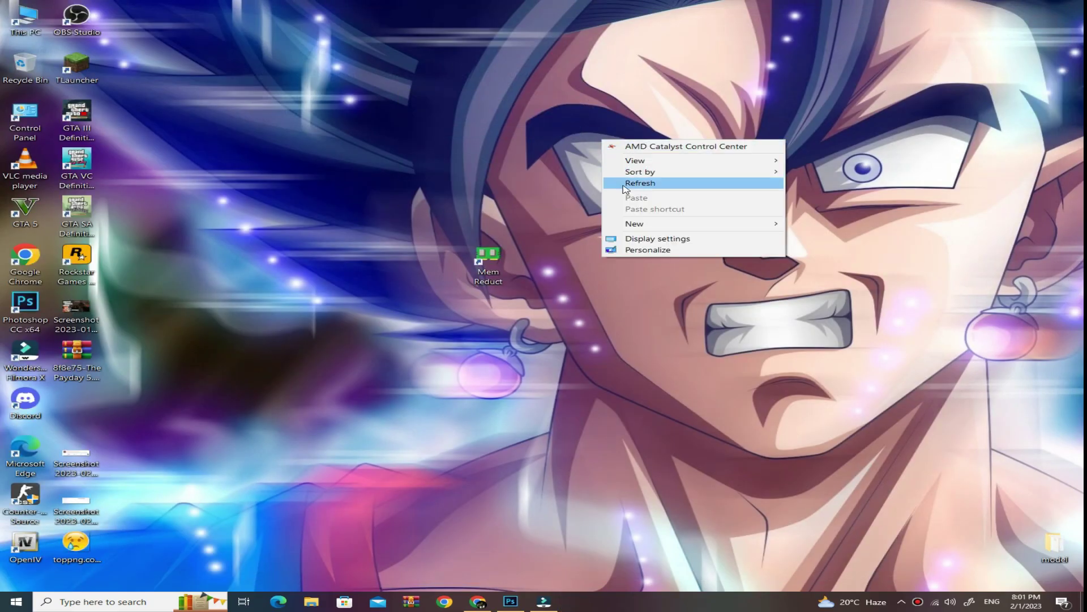
pyautogui.click(625, 188)
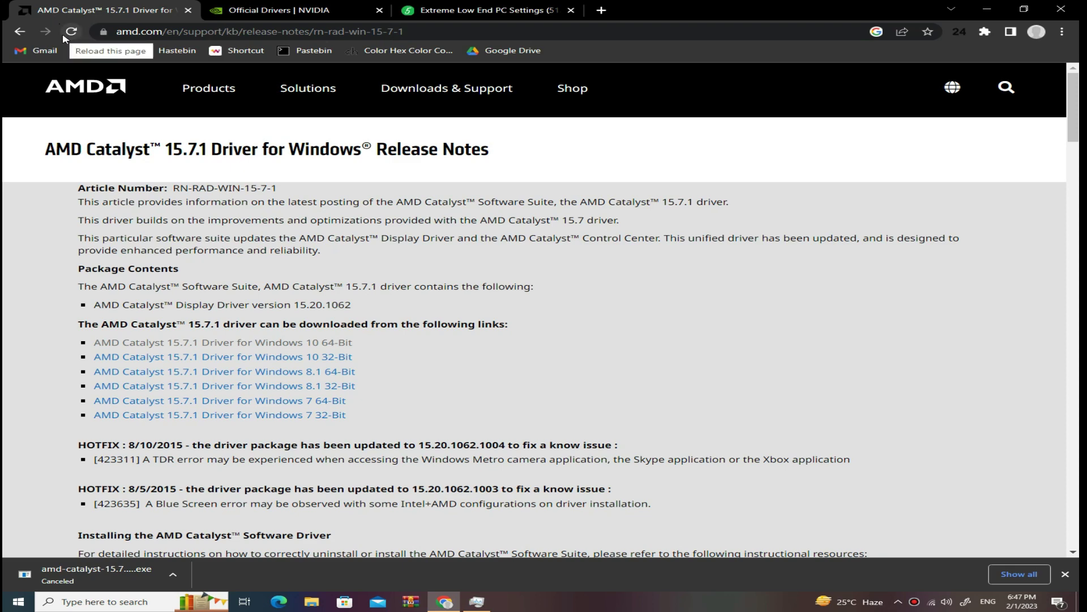
# Look over the NVIDIA Driver Downloads page and the AMD Catalyst 15.7.1 driver release notes in Google Chrome.
pyautogui.click(282, 6)
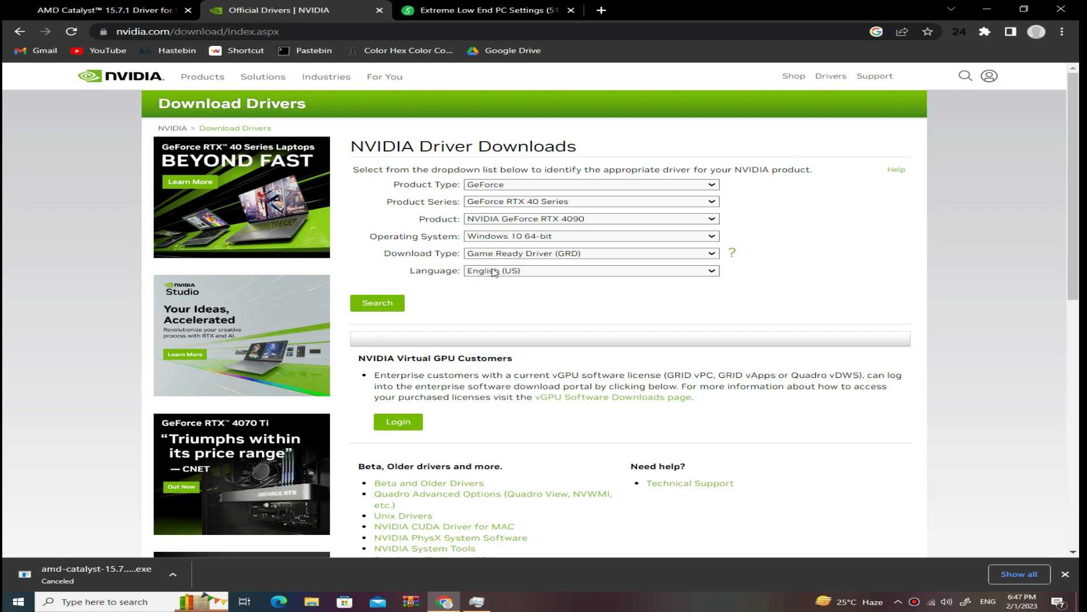
pyautogui.click(7, 5)
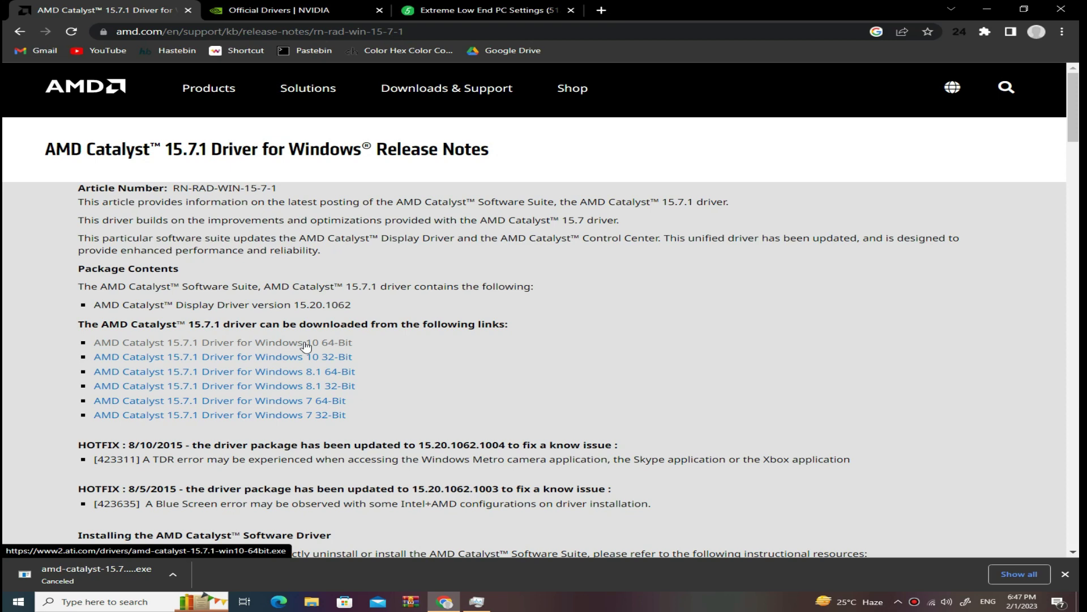
pyautogui.click(265, 16)
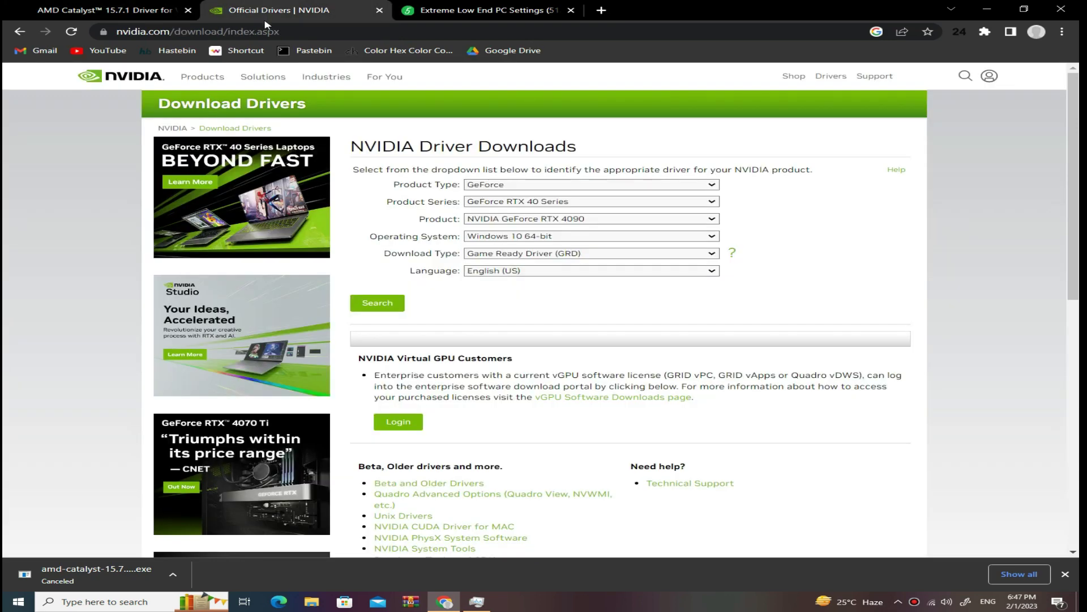
# Set the product type to NVIDIA RTX / Quadro in the NVIDIA driver search form.
pyautogui.click(512, 188)
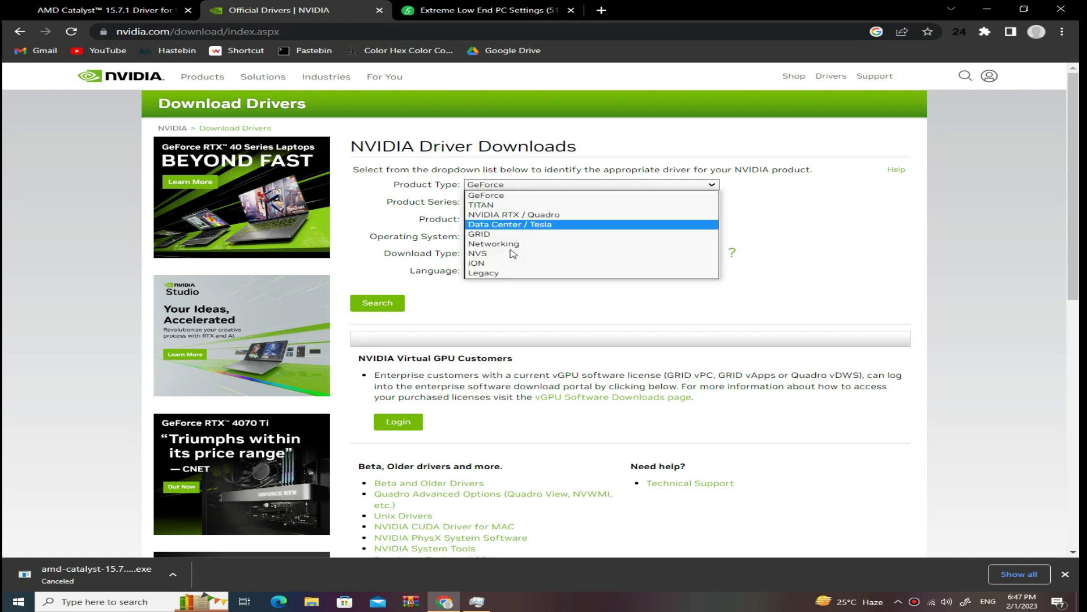
pyautogui.click(516, 195)
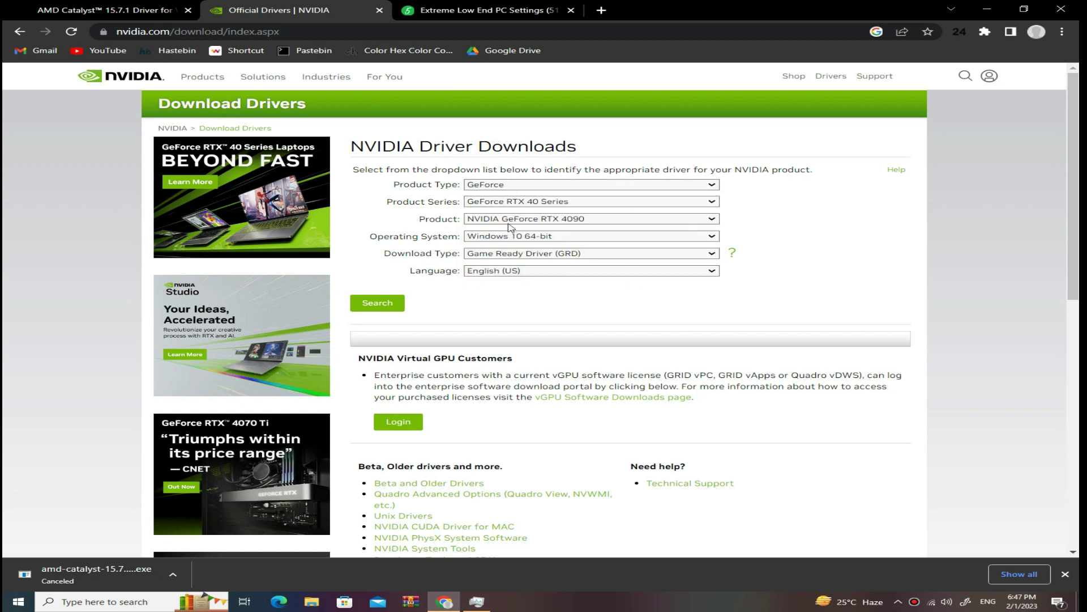
pyautogui.hotkey('alt', 'Down')
pyautogui.press('Down')
pyautogui.press('Return')
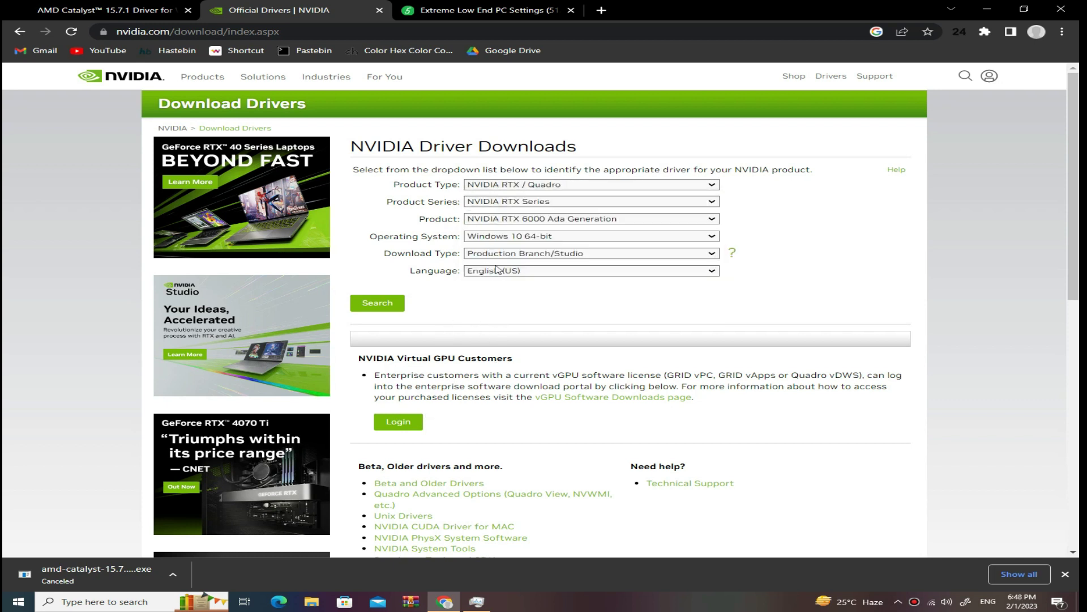
# Go to the open 5mods page for Extreme Low End PC Settings (512Mb VRAM) and skim through it.
pyautogui.hotkey('ctrl', 'Tab')
pyautogui.scroll(-2, 478, 187)
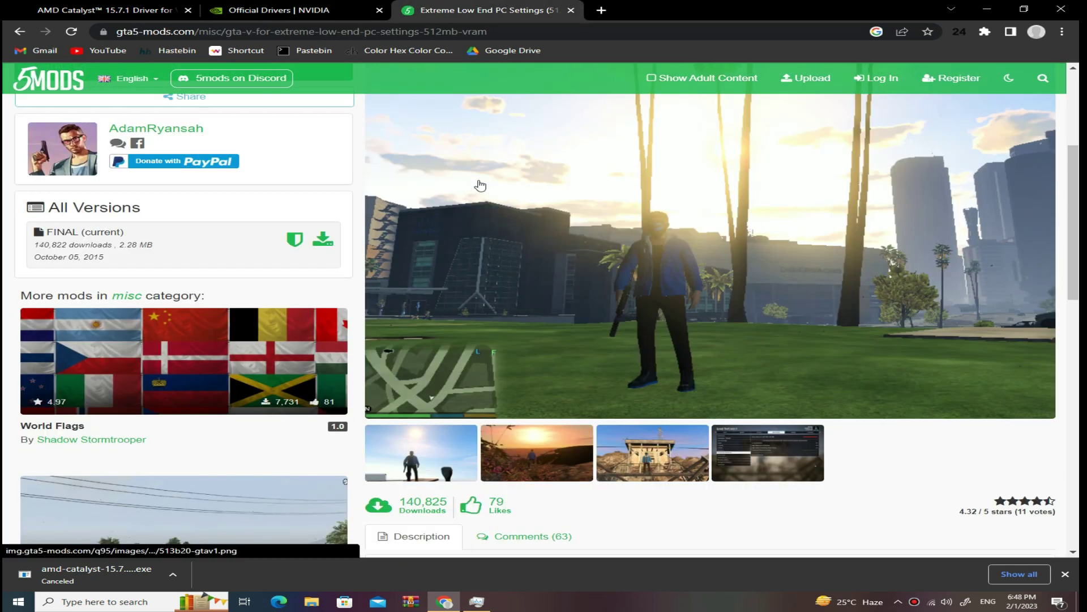
pyautogui.scroll(4, 471, 238)
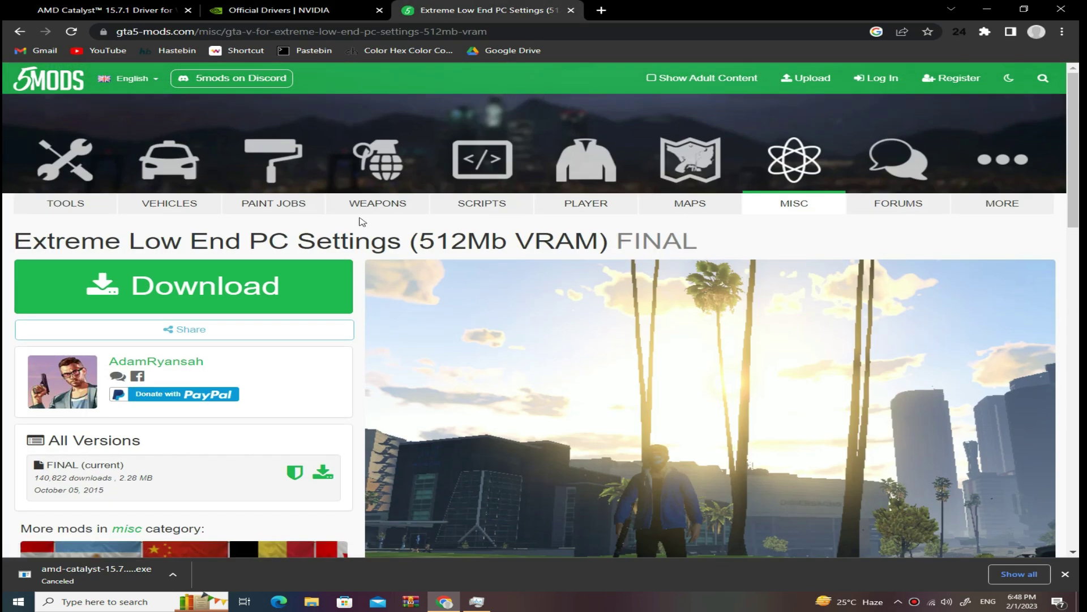
pyautogui.scroll(-2, 444, 313)
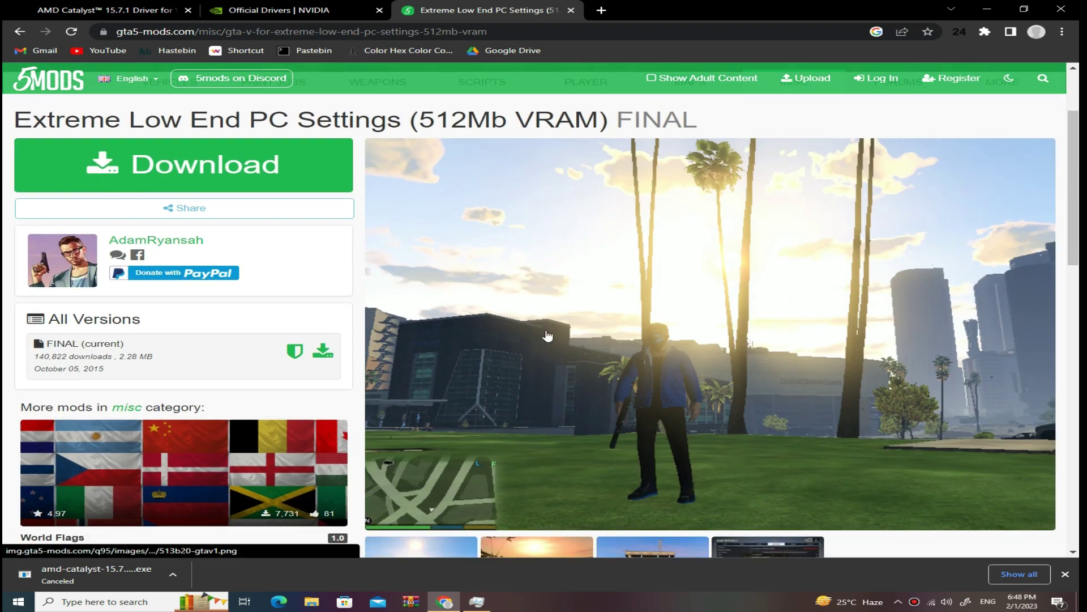
# Browse the preview images of the Extreme Low End PC Settings mod and return to its download section.
pyautogui.click(548, 337)
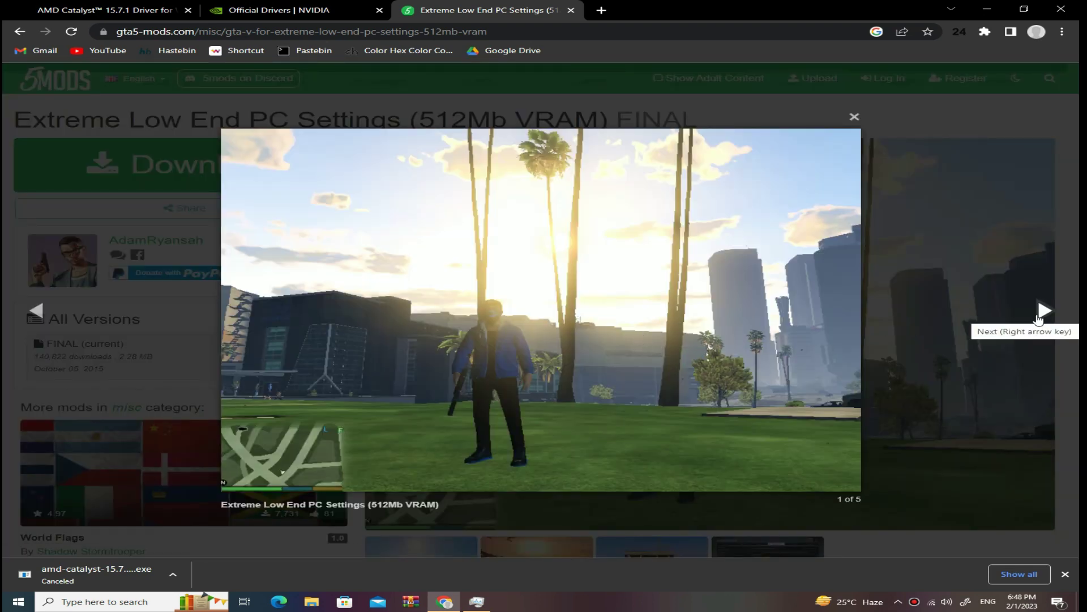
pyautogui.click(994, 403)
pyautogui.scroll(-1, 925, 411)
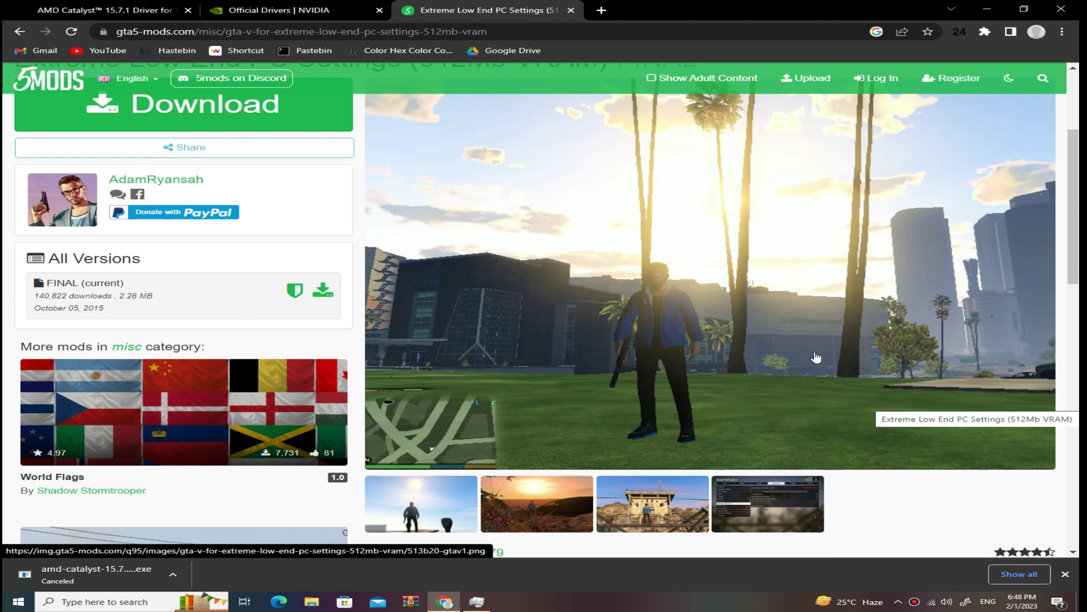
pyautogui.click(729, 352)
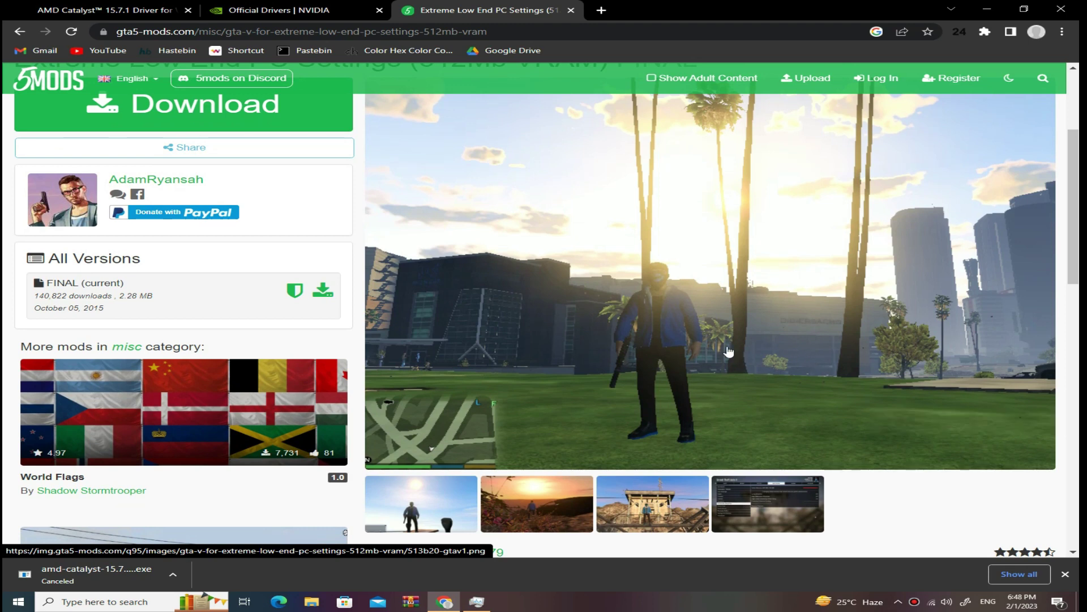
pyautogui.click(1042, 311)
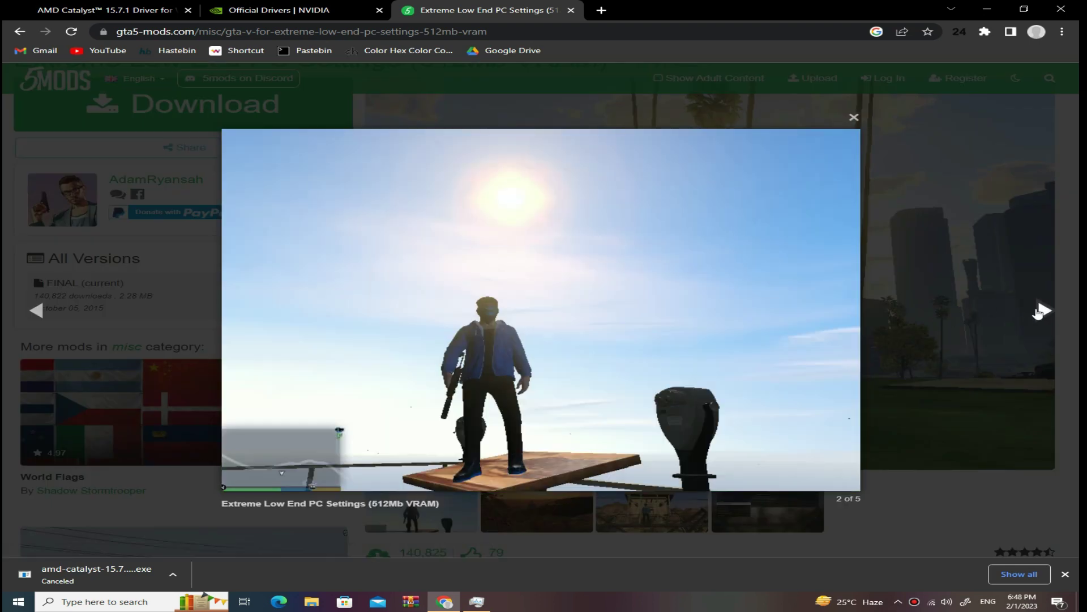
pyautogui.click(1041, 311)
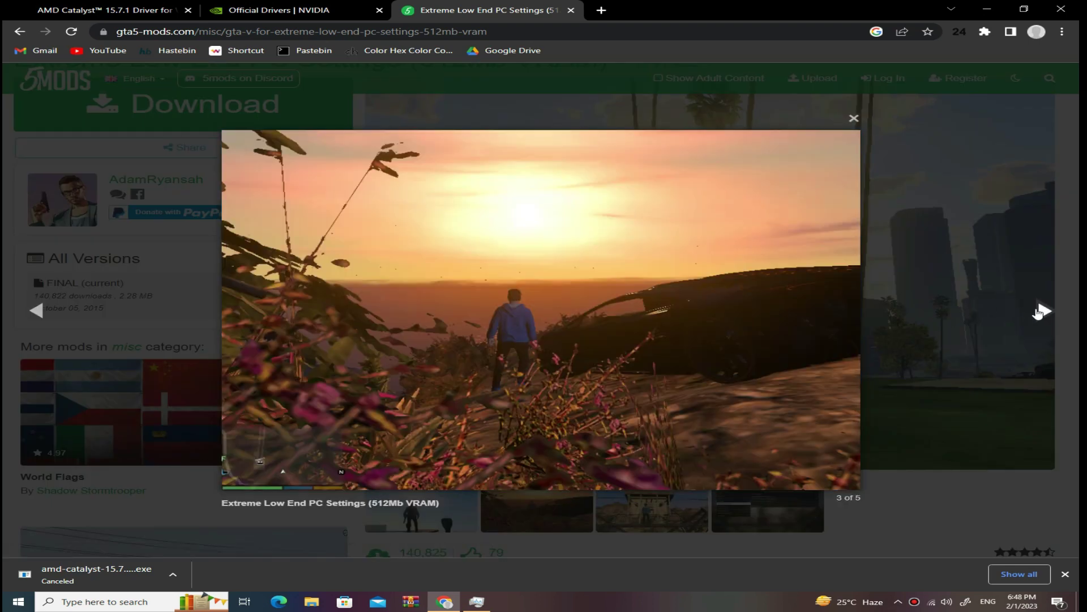
pyautogui.click(1041, 311)
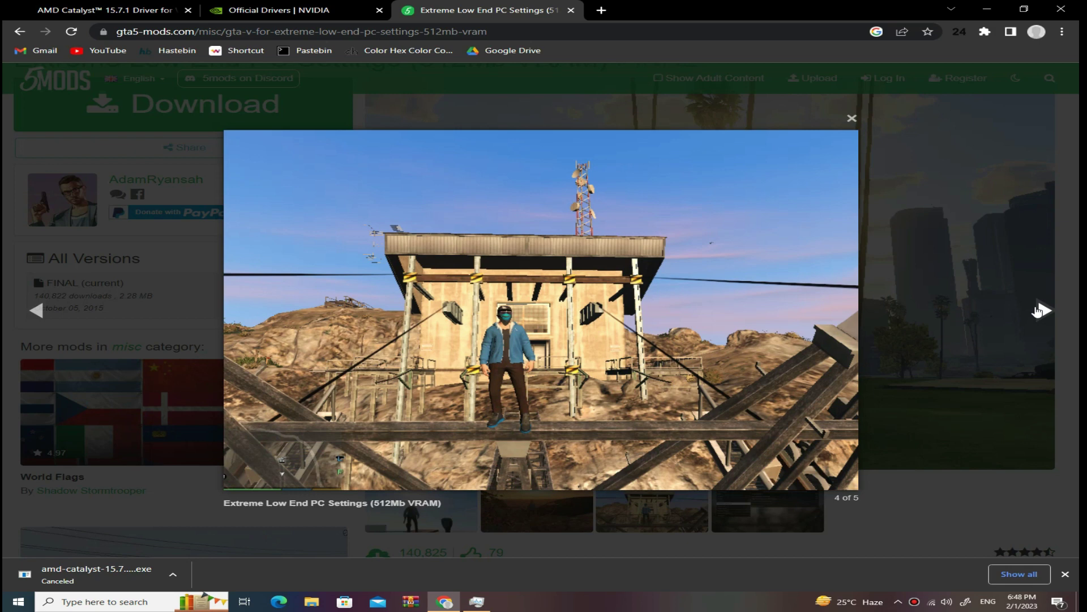
pyautogui.click(957, 238)
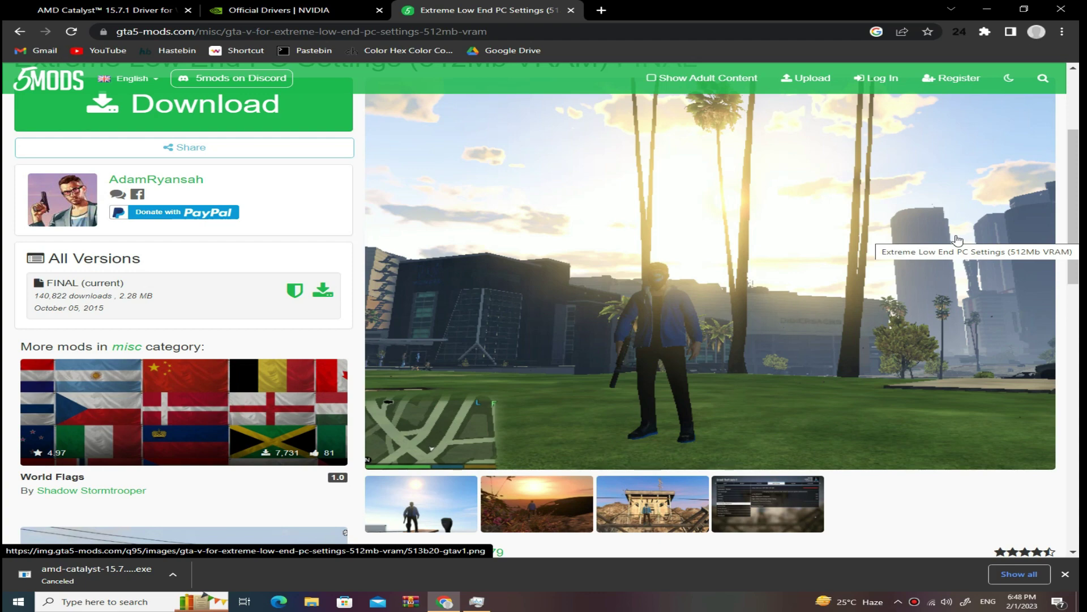
pyautogui.scroll(-5, 957, 238)
pyautogui.scroll(8, 826, 284)
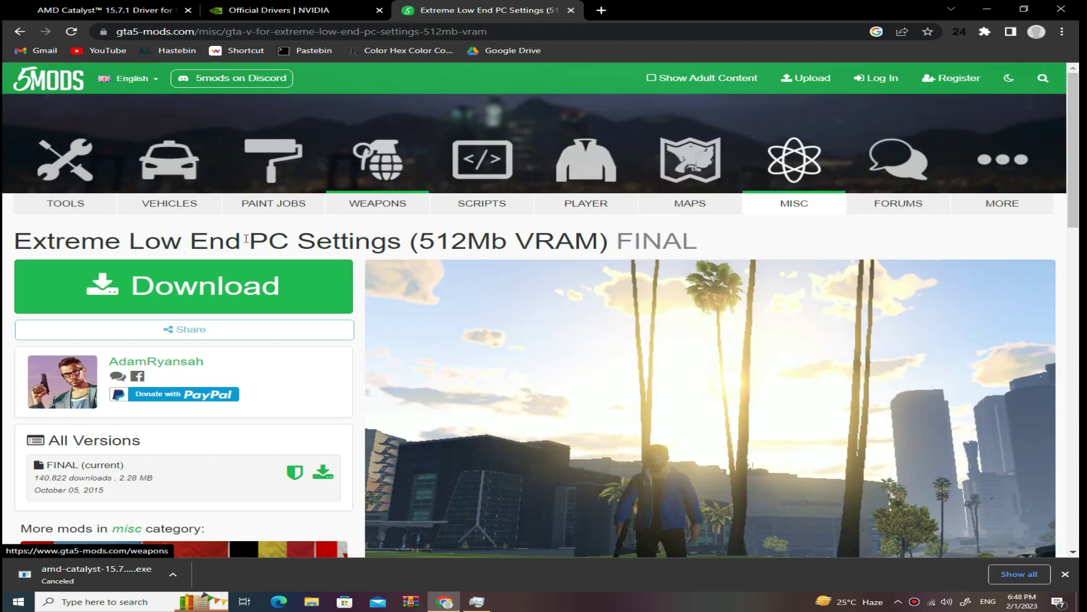
# Download the Extreme Low End PC Settings (512Mb VRAM) mod and save e36d71-GTAVEXTREMELOWENDSETTINGS.rar to the Desktop.
pyautogui.click(150, 311)
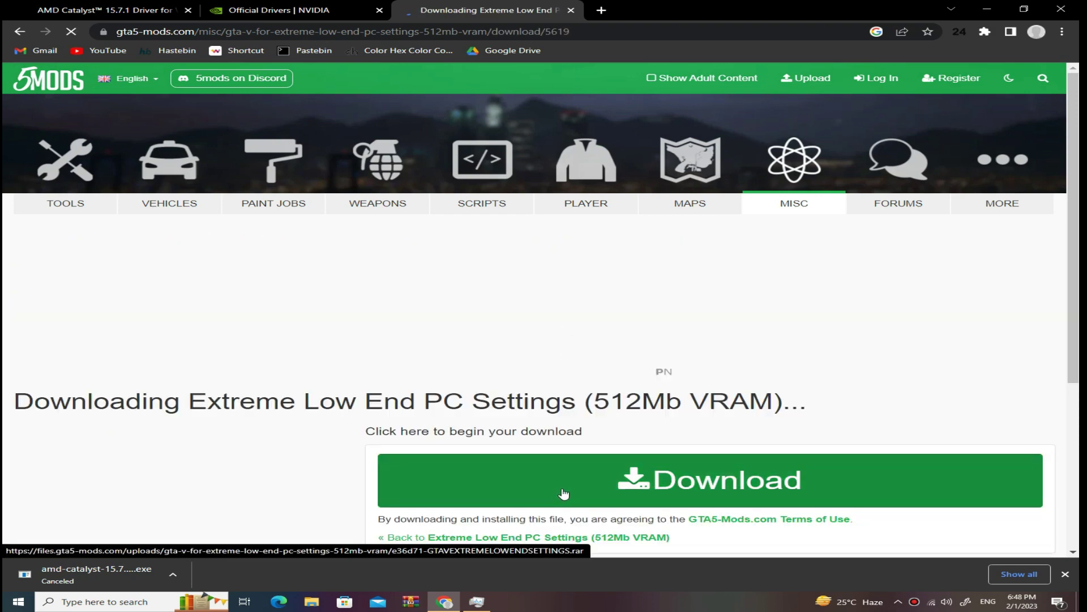
pyautogui.click(563, 493)
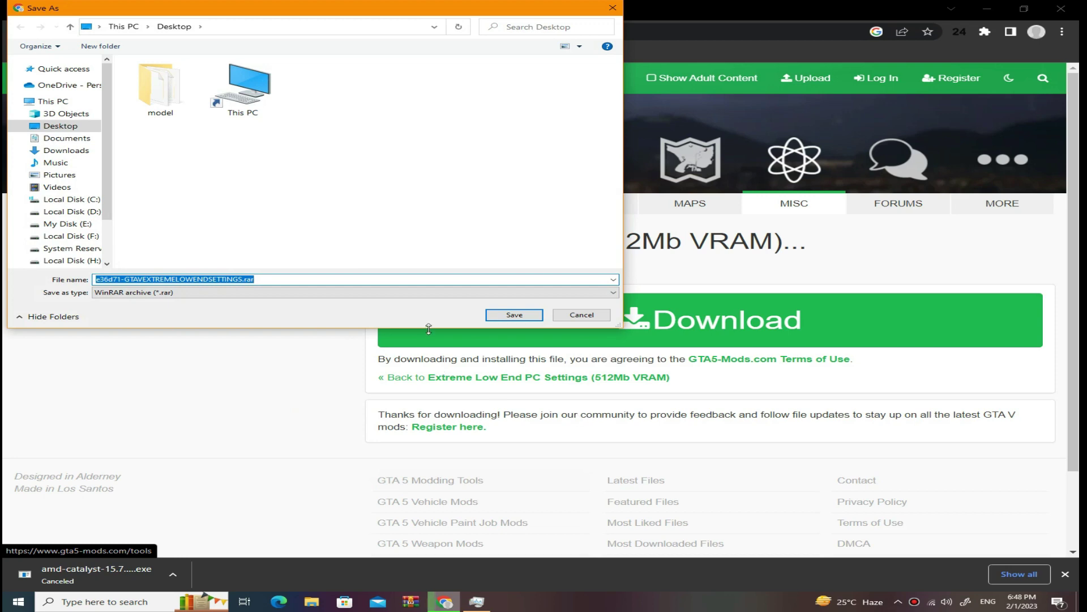
pyautogui.click(494, 315)
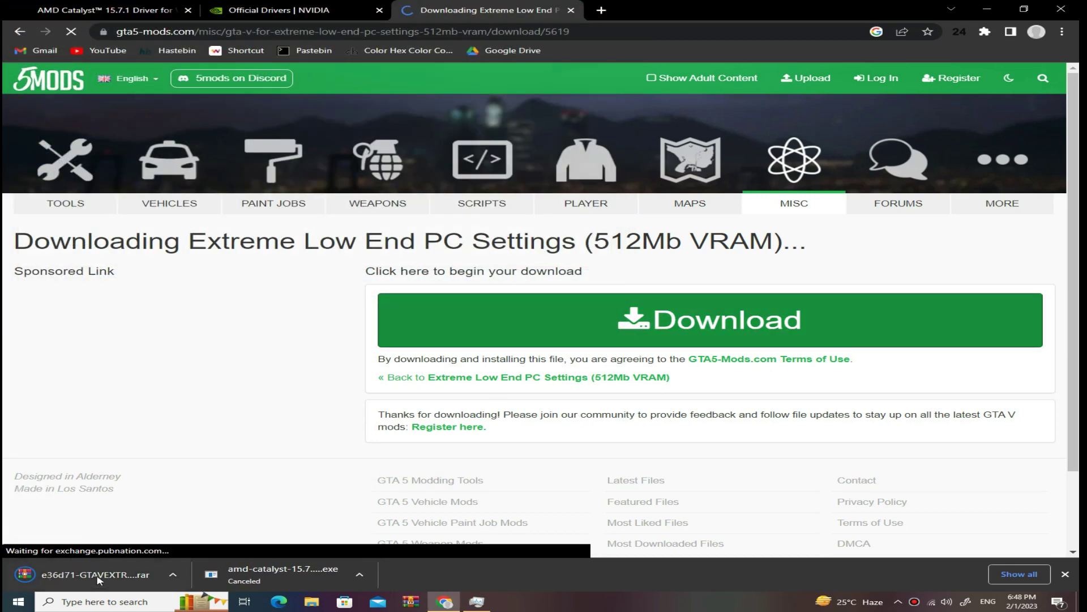
# Minimize the browser, move the downloaded archive to a free area of the desktop and return the Mem Reduct shortcut to the other icons.
pyautogui.click(141, 11)
pyautogui.click(255, 11)
pyautogui.click(186, 13)
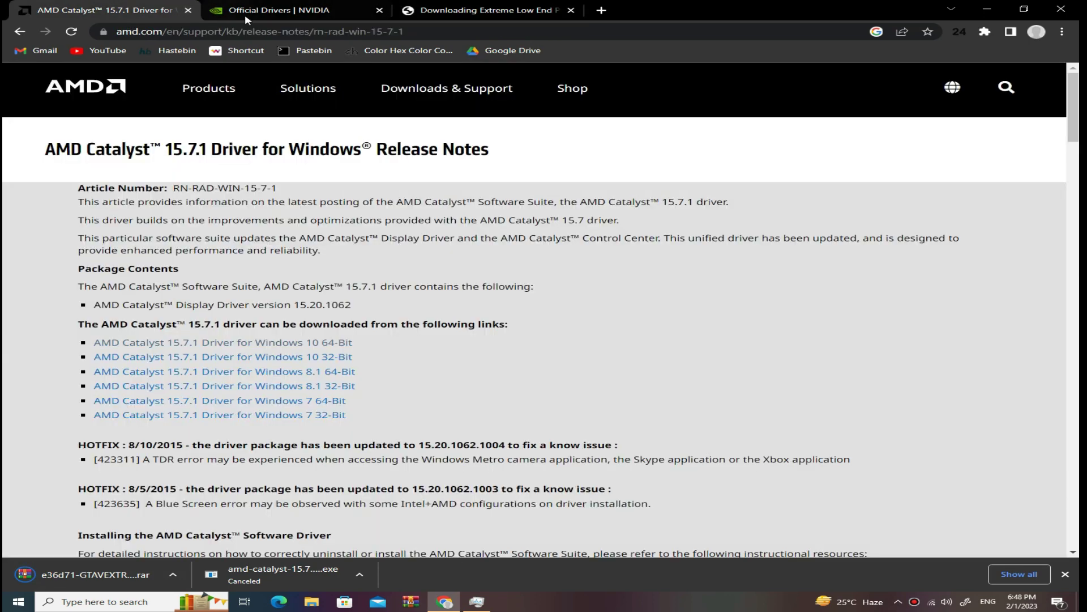
pyautogui.click(988, 7)
pyautogui.rightClick(263, 133)
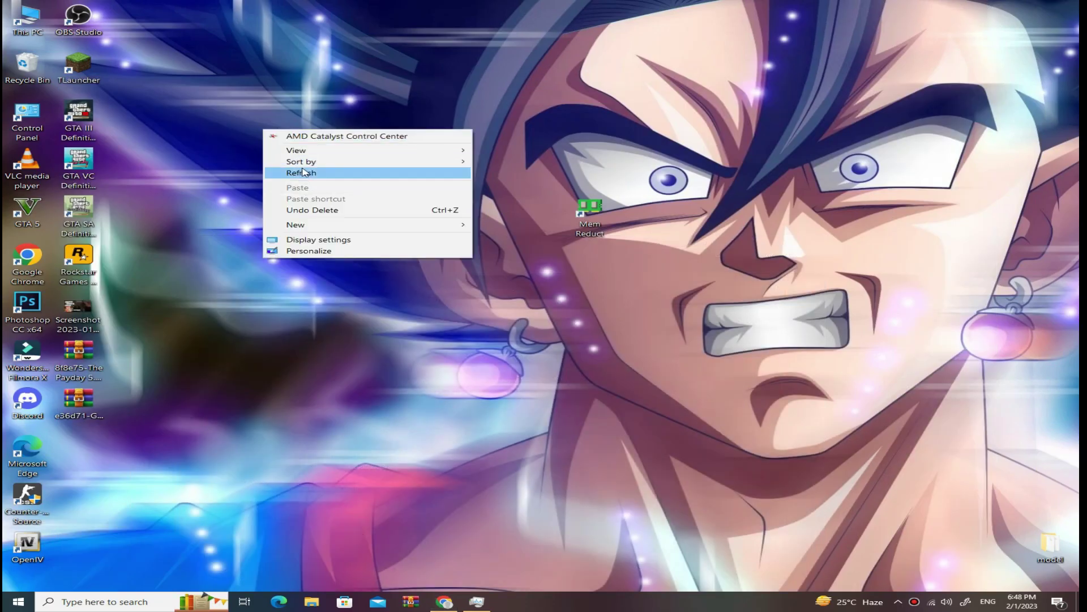
pyautogui.click(284, 170)
pyautogui.moveTo(79, 407); pyautogui.dragTo(793, 161)
pyautogui.rightClick(618, 119)
pyautogui.click(618, 215)
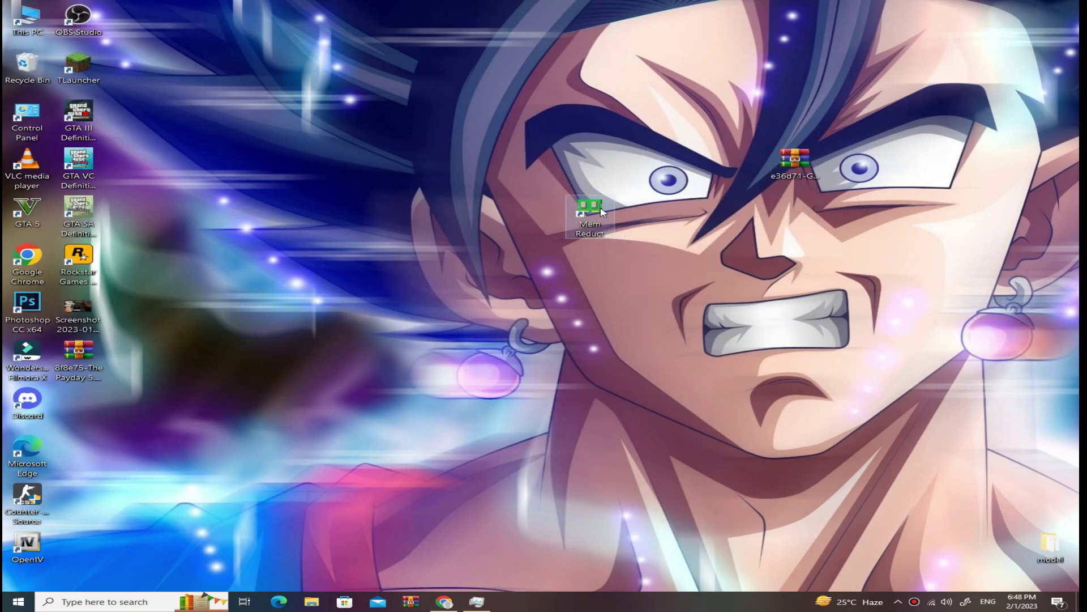
pyautogui.moveTo(589, 212); pyautogui.dragTo(78, 408)
# Open the downloaded mod archive in WinRAR, dismiss the licence notice and enter the folder it contains.
pyautogui.click(796, 159)
pyautogui.doubleClick(795, 158)
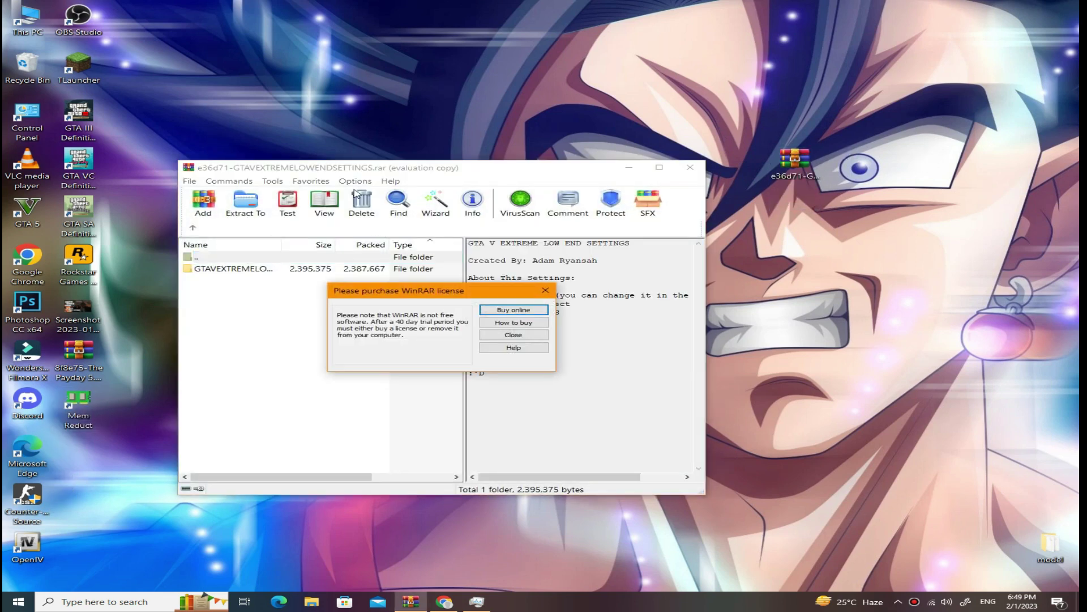
pyautogui.press('Escape')
pyautogui.moveTo(485, 172); pyautogui.dragTo(917, 123)
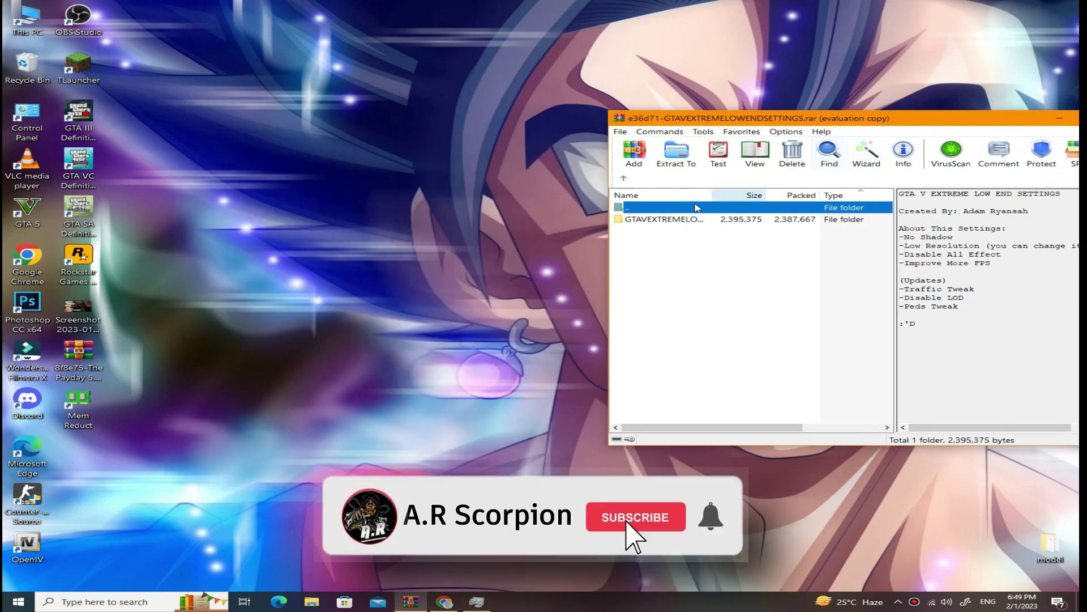
pyautogui.doubleClick(668, 221)
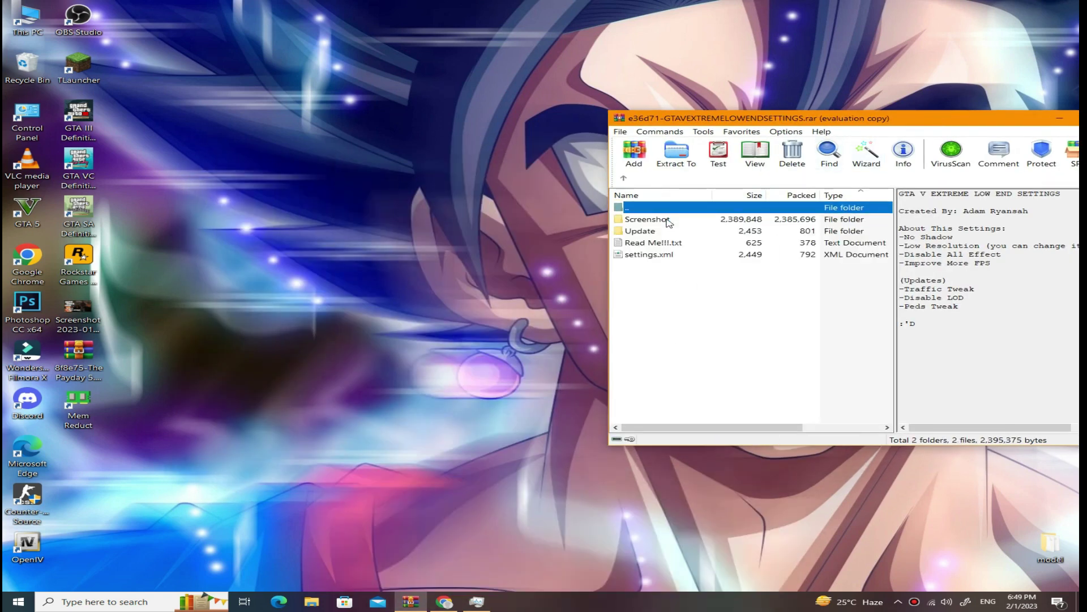
# Look inside the Screenshot and Update folders of the archive and return to the parent folder.
pyautogui.doubleClick(669, 221)
pyautogui.press('BackSpace')
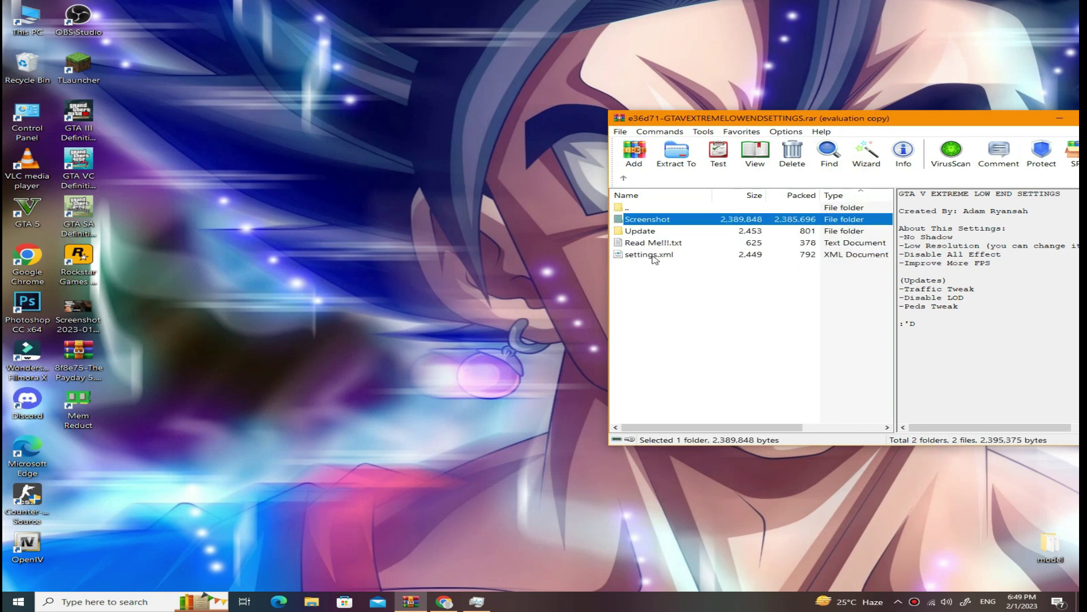
pyautogui.doubleClick(656, 233)
pyautogui.press('BackSpace')
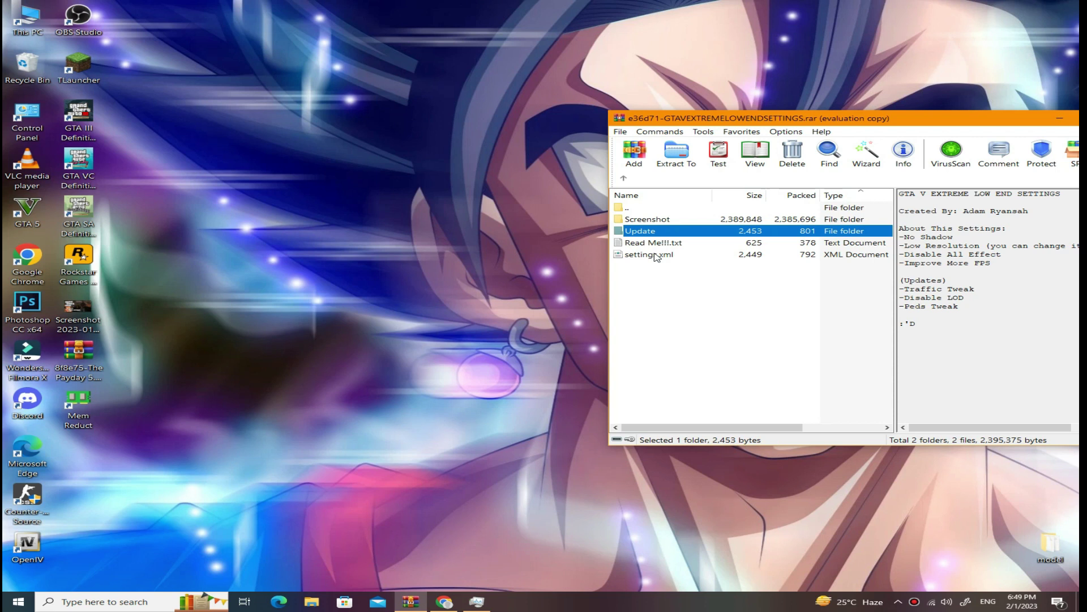
# Extract settings.xml from the archive to the desktop, close the archive window and refresh the desktop.
pyautogui.click(655, 284)
pyautogui.moveTo(657, 256); pyautogui.dragTo(560, 300)
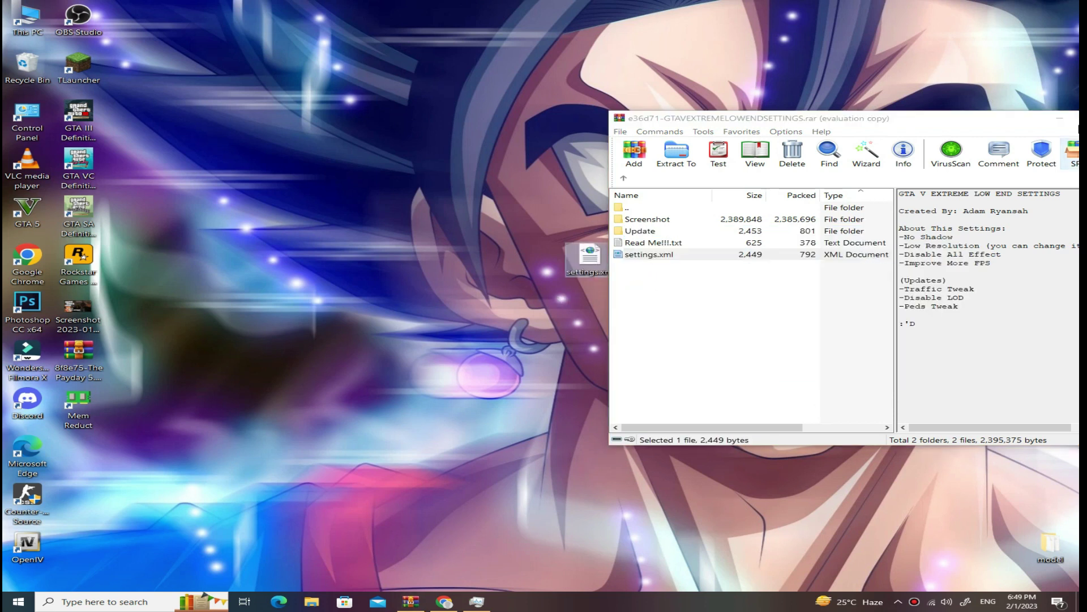
pyautogui.moveTo(1032, 124); pyautogui.dragTo(823, 134)
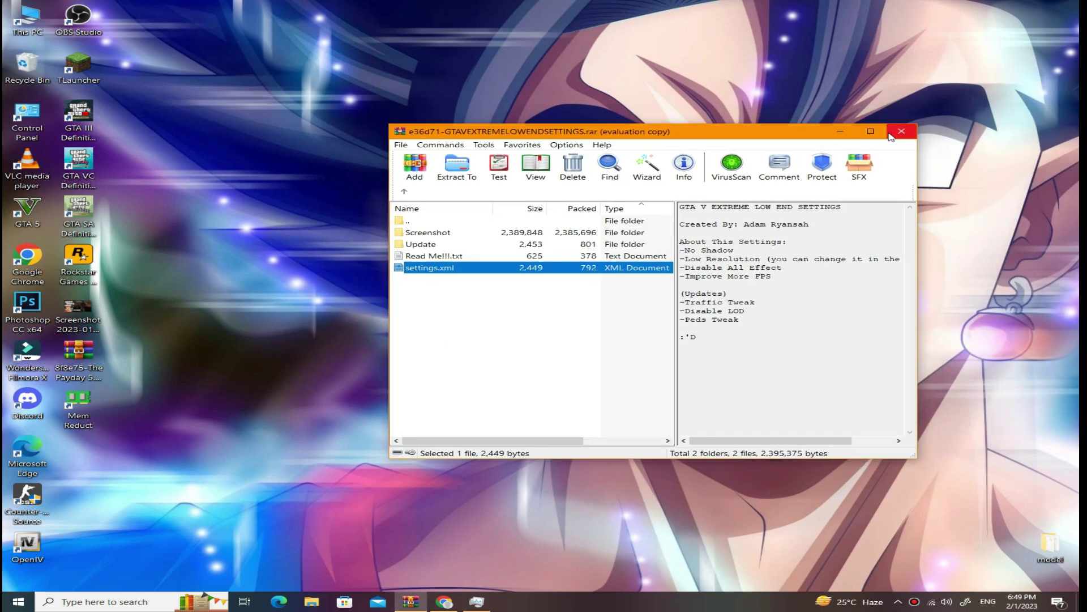
pyautogui.click(912, 126)
pyautogui.rightClick(730, 130)
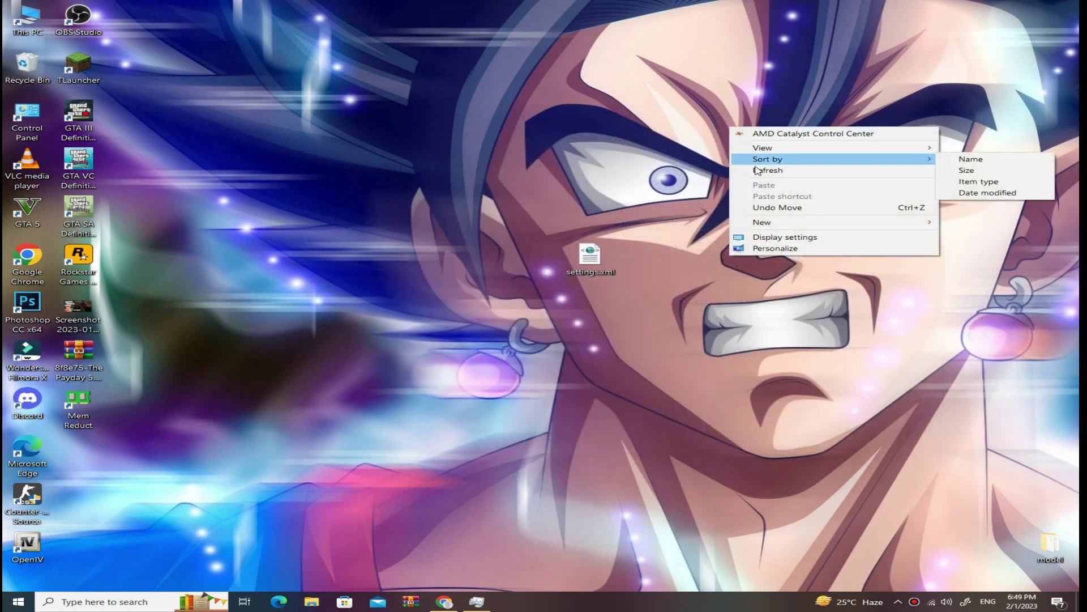
pyautogui.click(759, 166)
# Open the mod's settings.xml on the desktop for editing in Notepad and skim through its contents.
pyautogui.rightClick(567, 244)
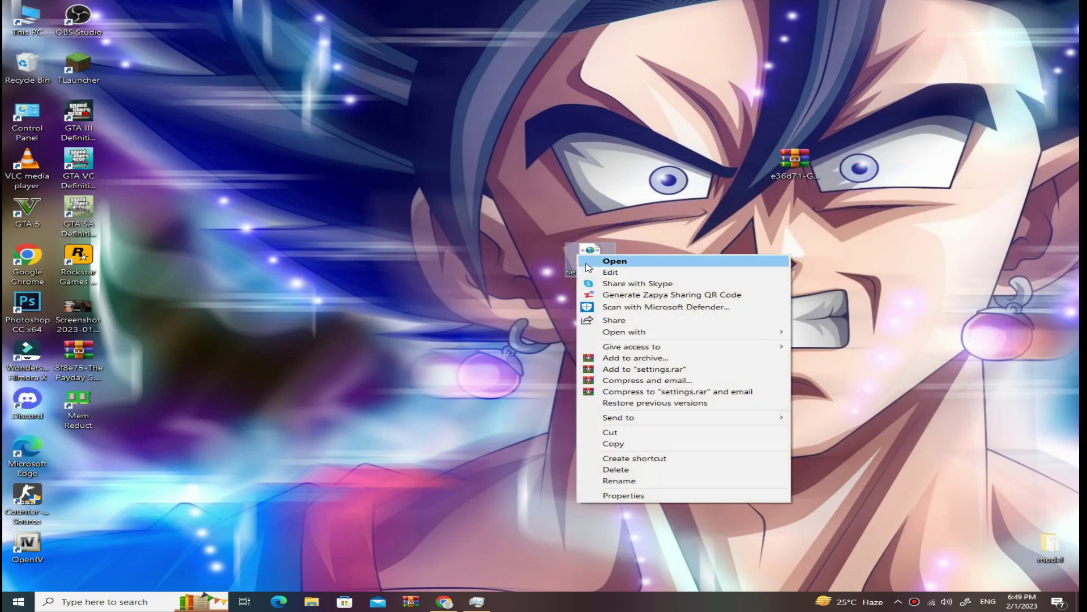
pyautogui.click(599, 272)
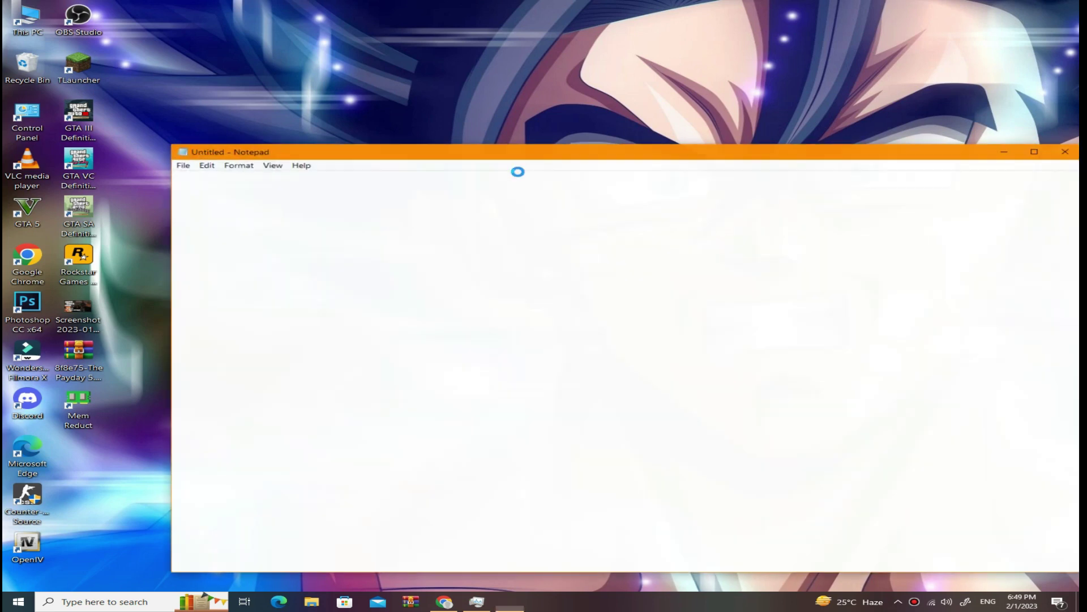
pyautogui.rightClick(514, 151)
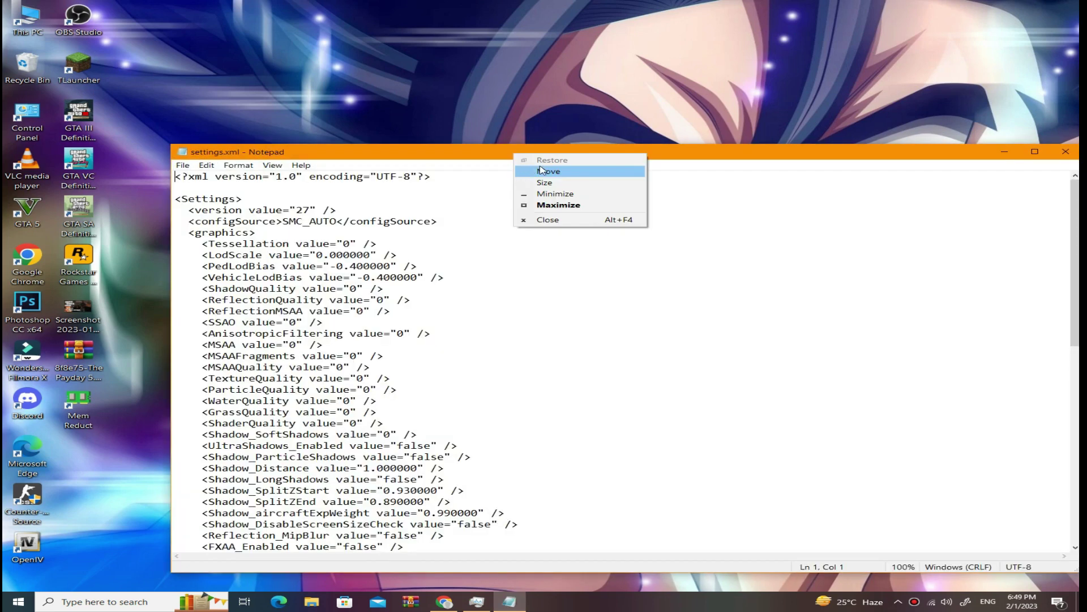
pyautogui.moveTo(739, 156); pyautogui.dragTo(667, 81)
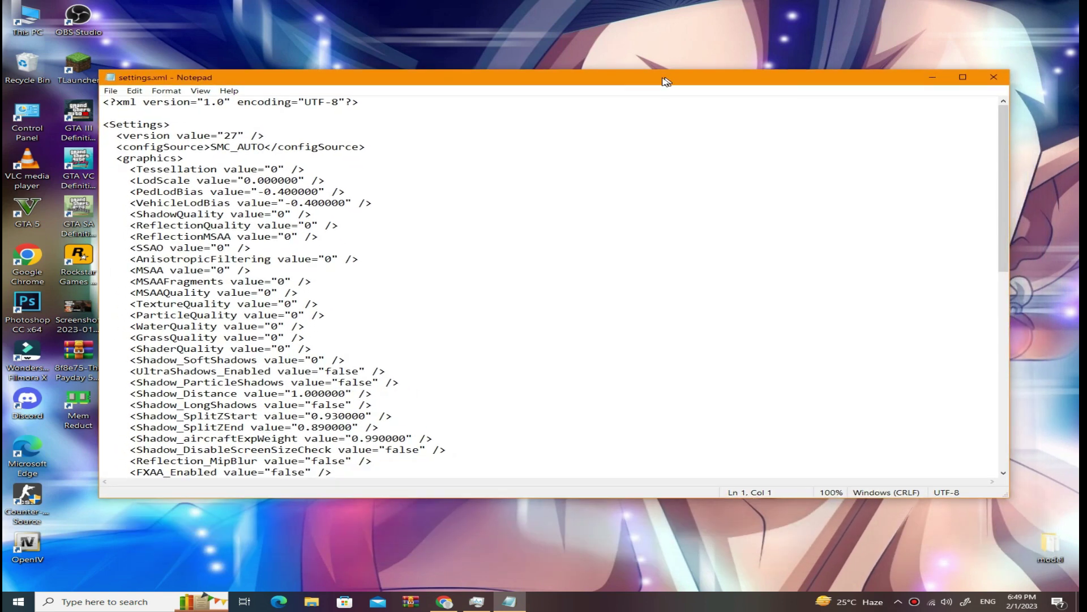
pyautogui.scroll(-3, 519, 226)
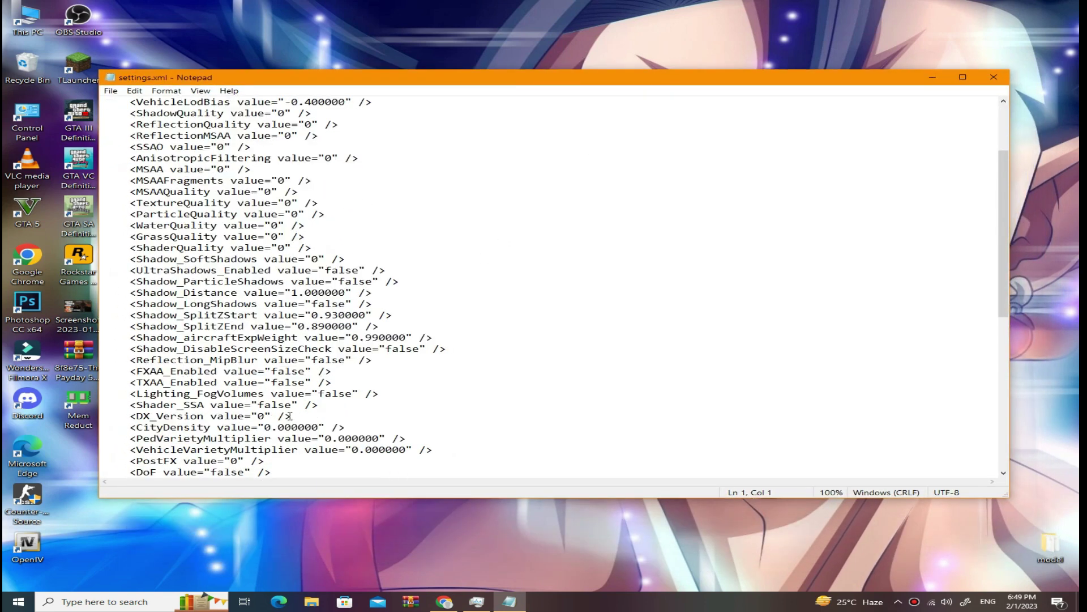
pyautogui.scroll(-6, 266, 417)
pyautogui.scroll(9, 309, 241)
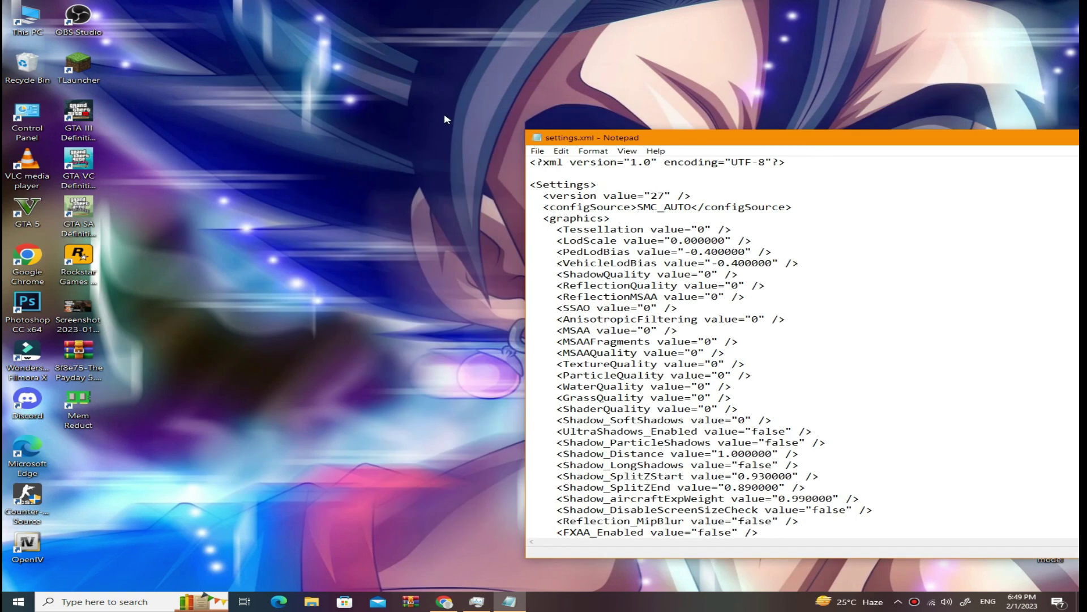
# Go to the GTA V folder inside Documents > Rockstar Games in File Explorer.
pyautogui.click(25, 28)
pyautogui.doubleClick(25, 28)
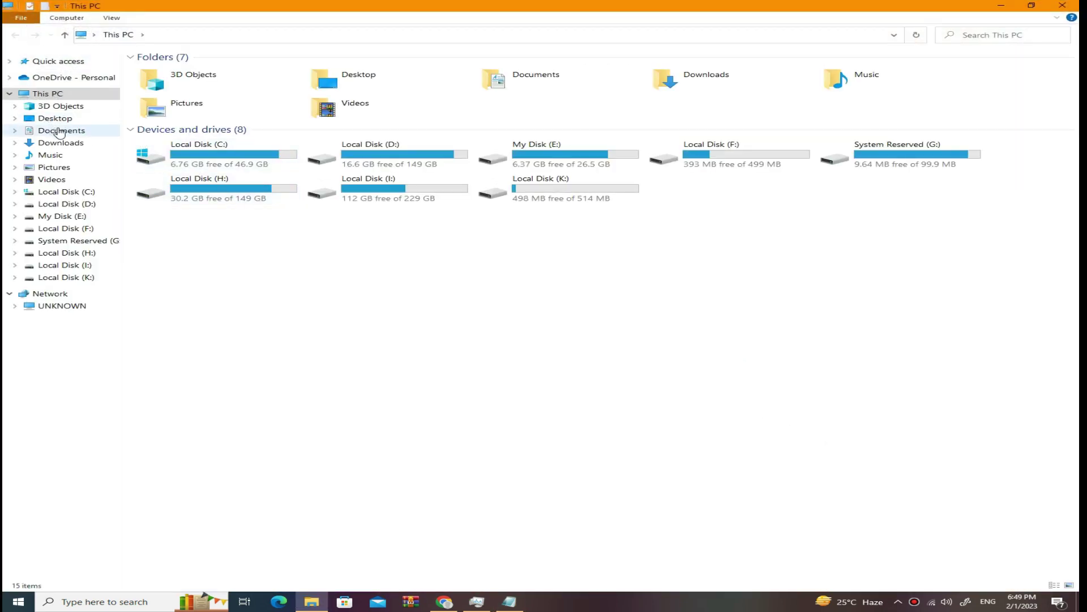
pyautogui.click(514, 84)
pyautogui.doubleClick(530, 84)
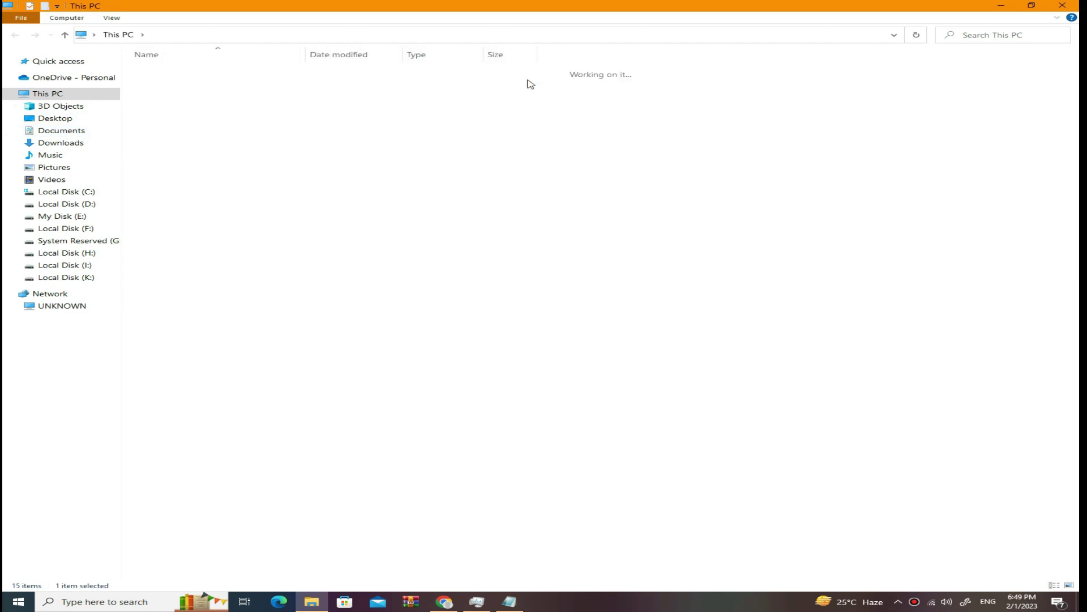
pyautogui.rightClick(267, 355)
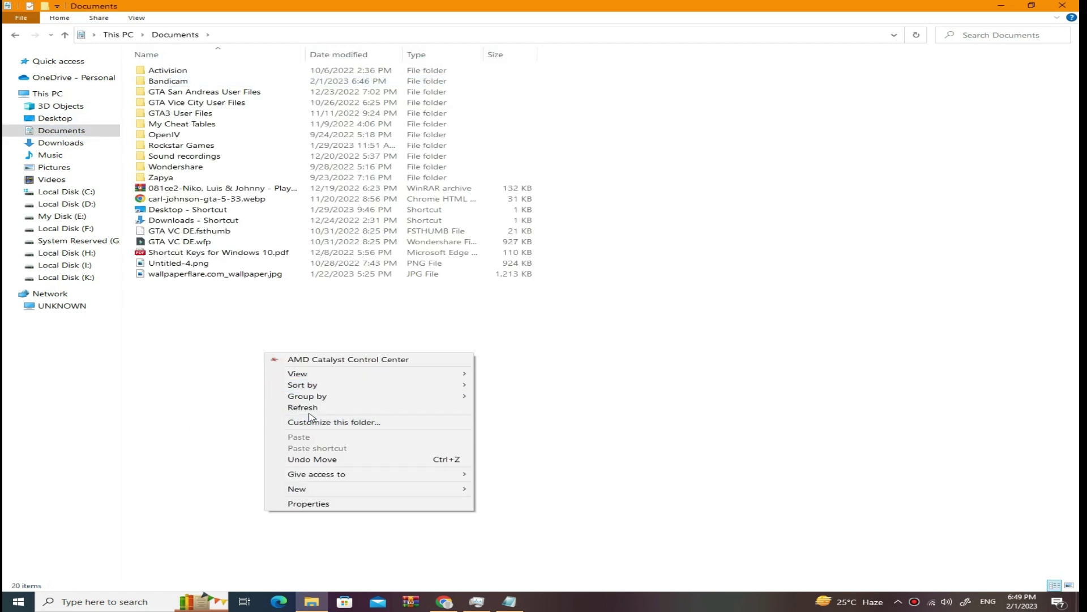
pyautogui.click(310, 407)
pyautogui.click(206, 149)
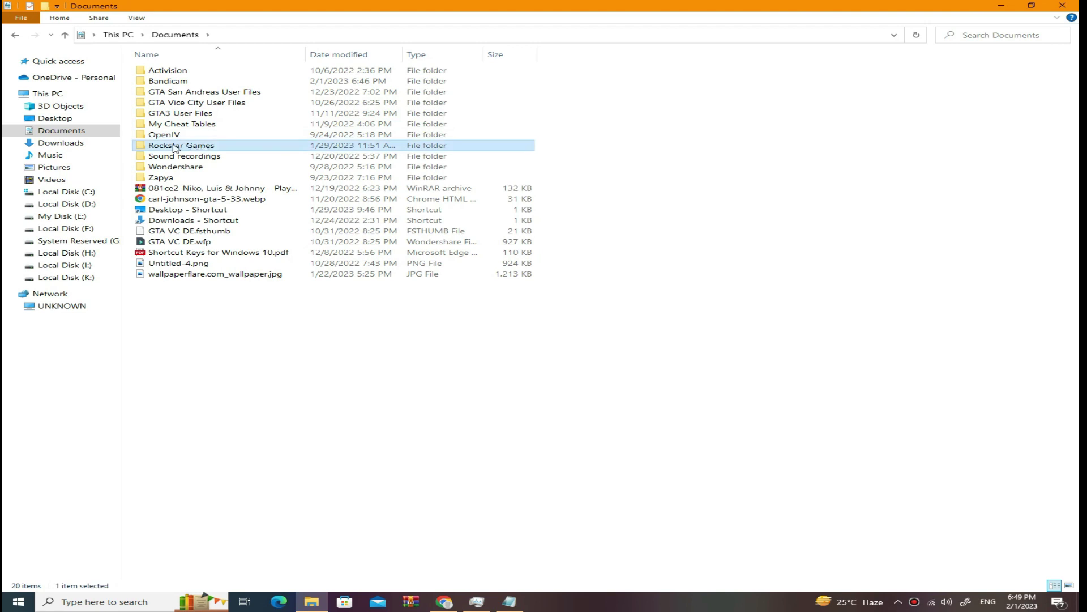
pyautogui.press('F5')
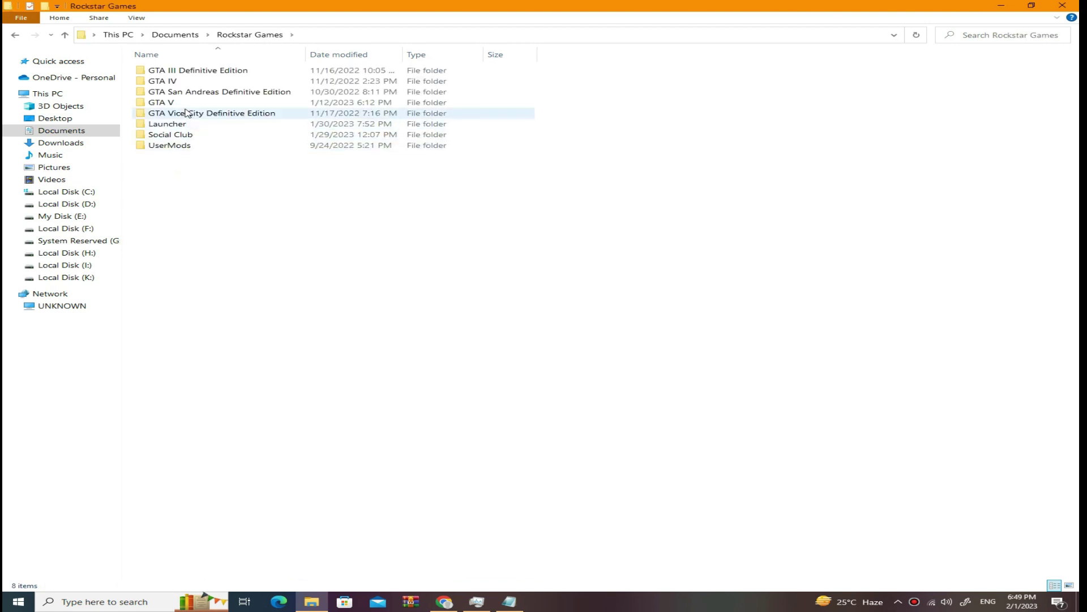
pyautogui.click(173, 107)
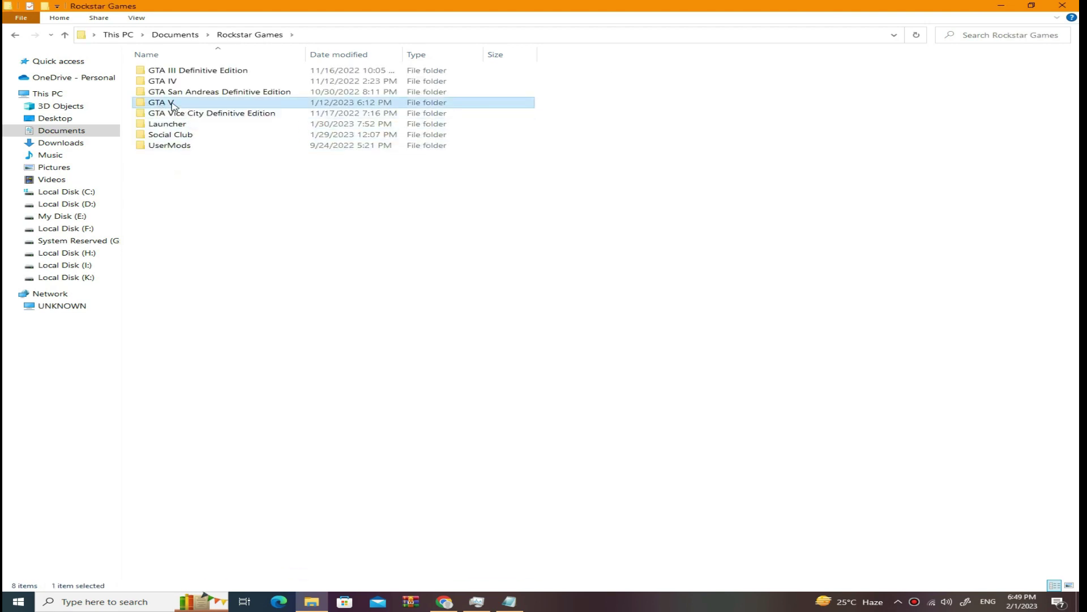
pyautogui.doubleClick(173, 108)
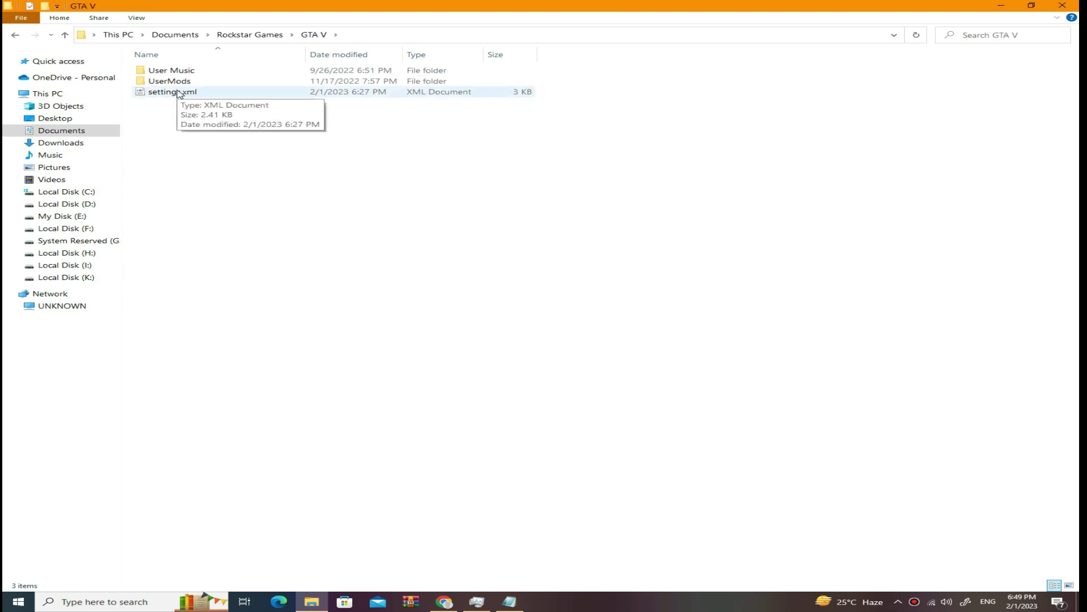
# Refresh the GTA V folder and open its settings.xml for editing in Notepad, moving the window to show it fully.
pyautogui.rightClick(193, 138)
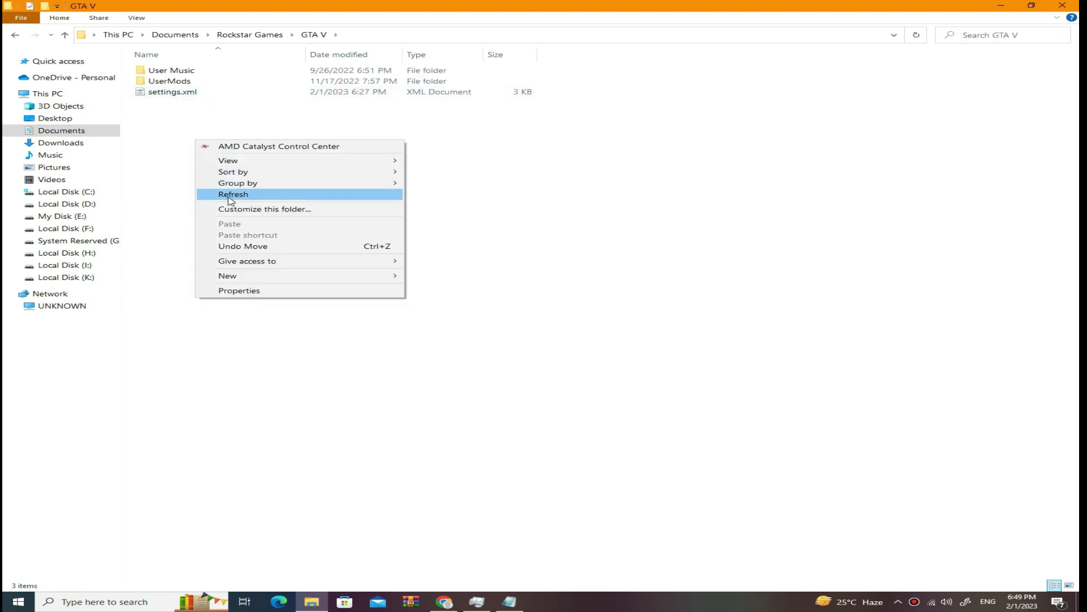
pyautogui.click(224, 195)
pyautogui.rightClick(183, 94)
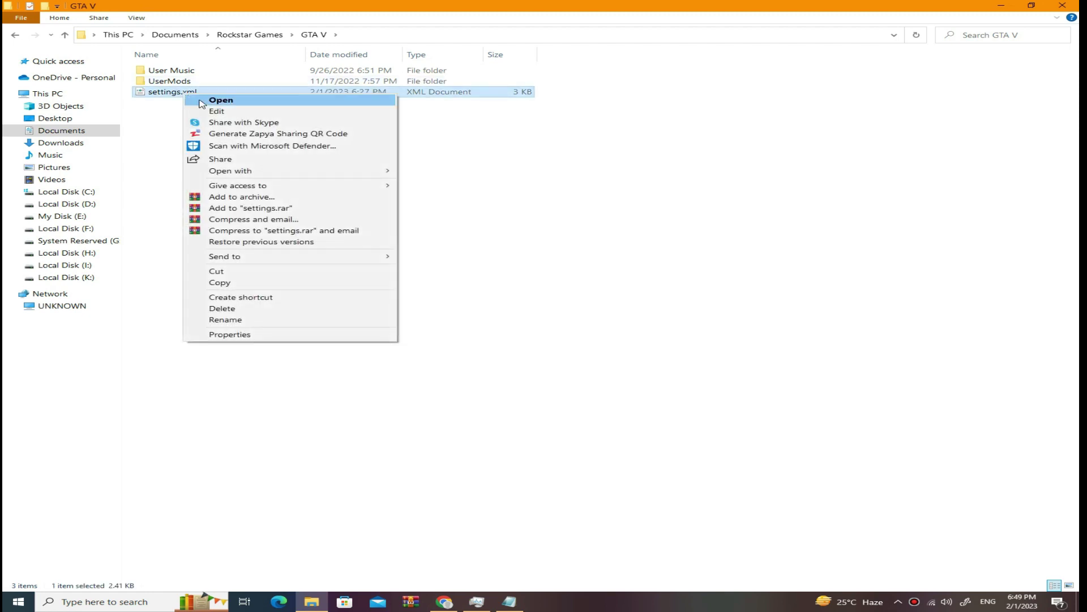
pyautogui.click(214, 113)
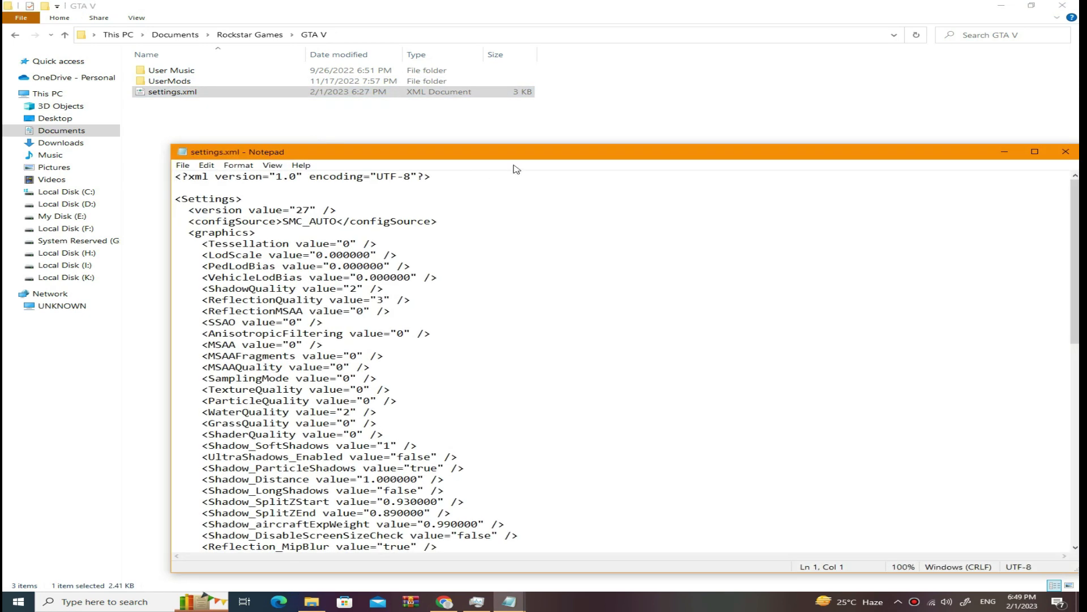
pyautogui.moveTo(516, 159); pyautogui.dragTo(369, 66)
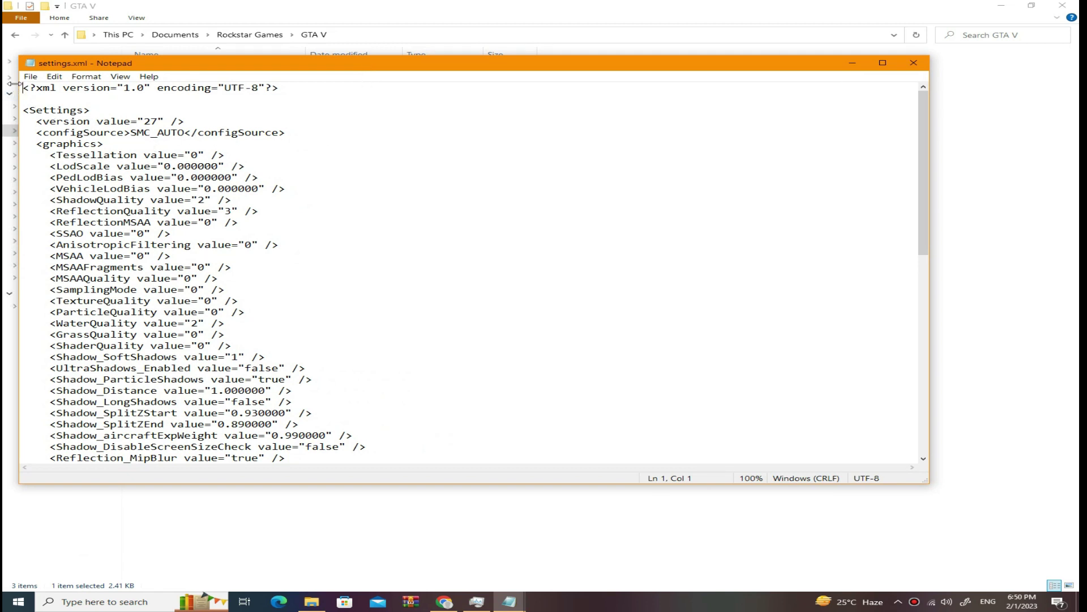
# Delete everything above the VideoCardDescription line in the game's settings.xml, keeping that line and the closing Settings tag.
pyautogui.scroll(-3, 70, 141)
pyautogui.scroll(3, 64, 168)
pyautogui.moveTo(23, 88); pyautogui.dragTo(90, 424)
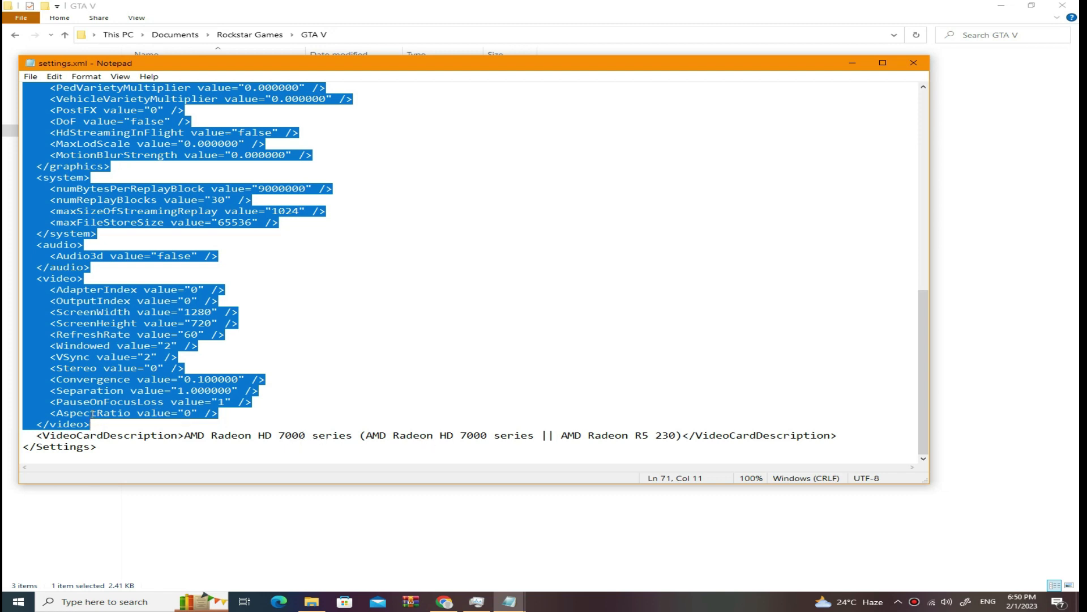
pyautogui.press('BackSpace')
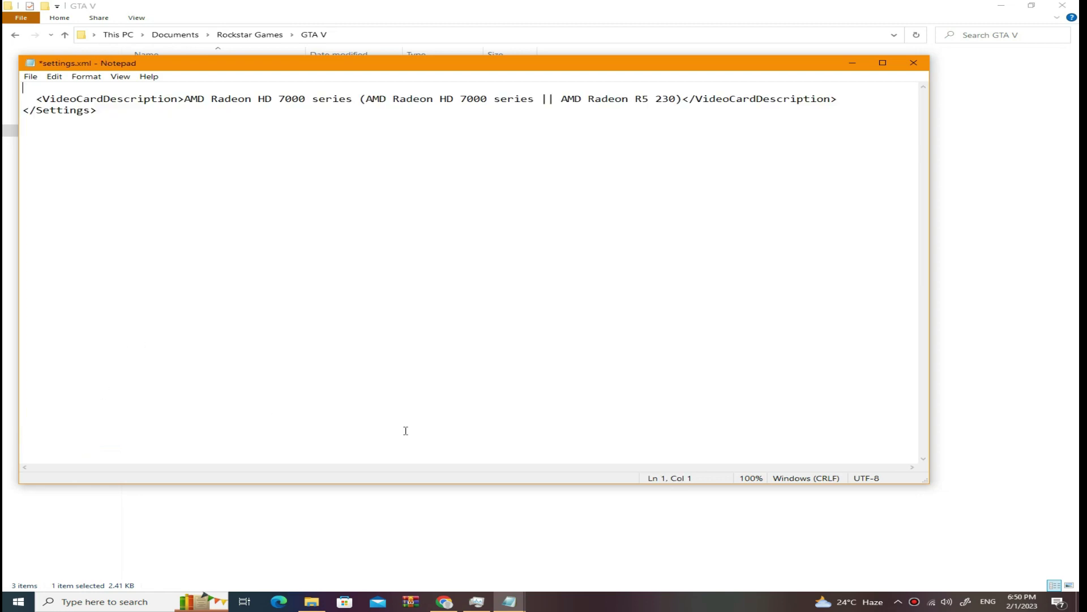
# Copy everything above the VideoCardDescription line from the mod's settings.xml, through the closing video tag.
pyautogui.click(508, 604)
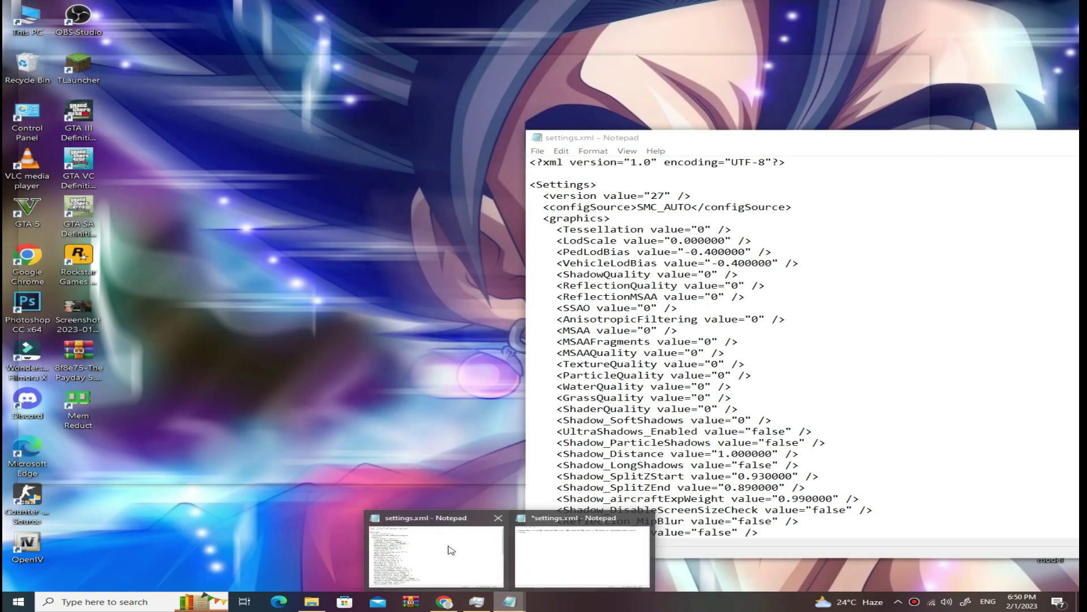
pyautogui.click(450, 549)
pyautogui.moveTo(826, 141); pyautogui.dragTo(433, 11)
pyautogui.moveTo(137, 32); pyautogui.dragTo(206, 369)
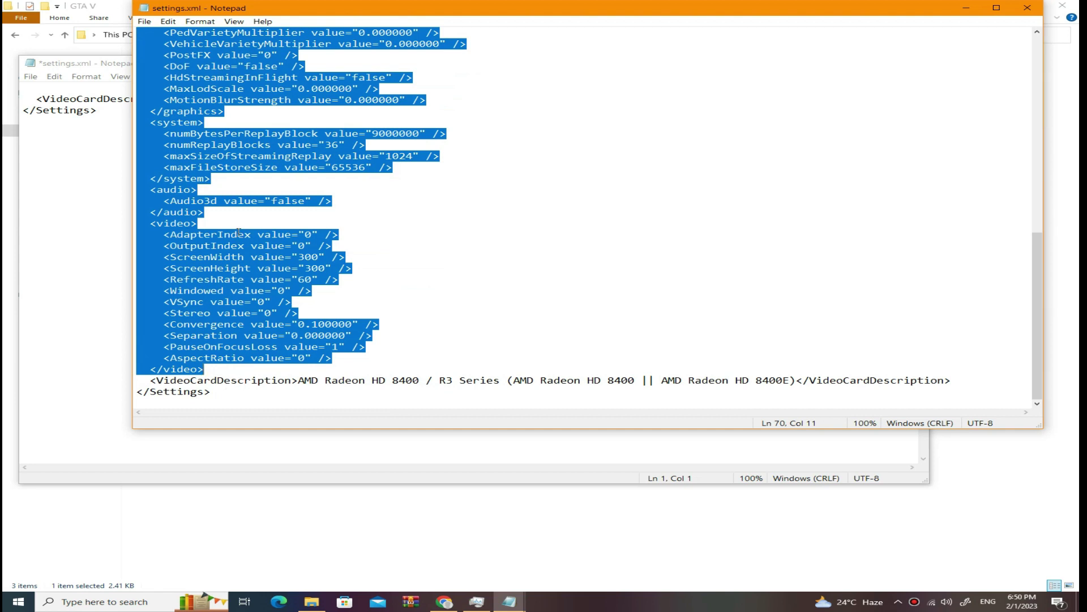
pyautogui.rightClick(238, 237)
pyautogui.click(265, 276)
# Paste the copied mod settings above the VideoCardDescription line in the game's settings.xml.
pyautogui.click(88, 68)
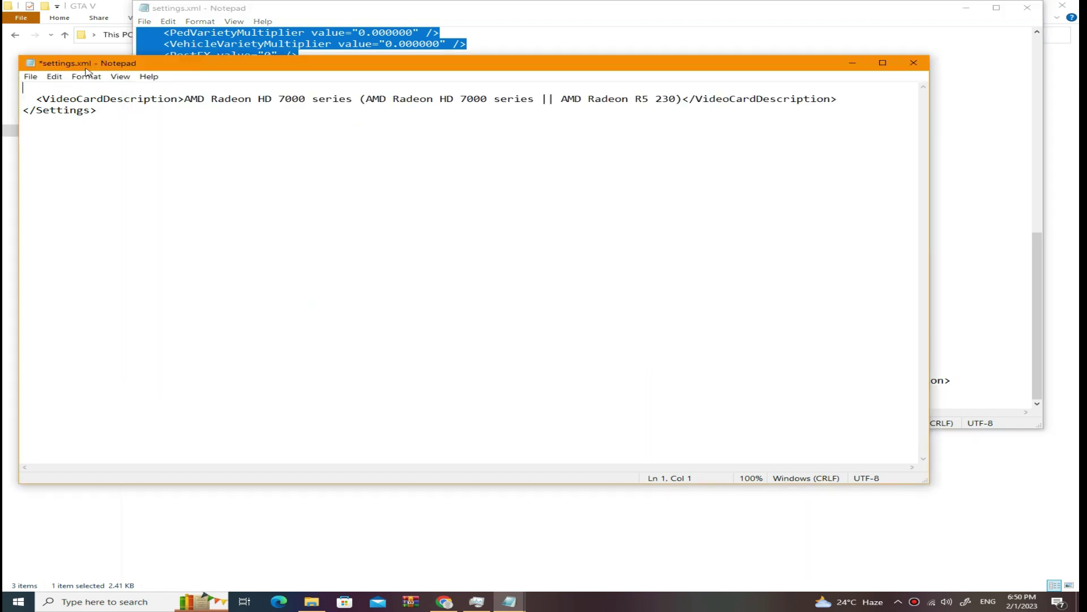
pyautogui.rightClick(36, 89)
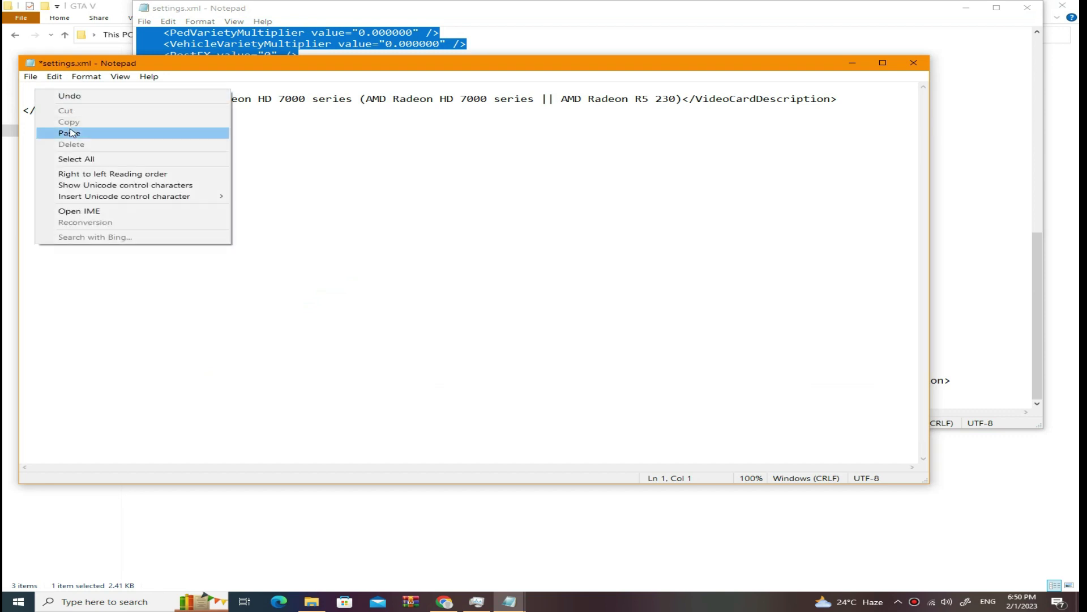
pyautogui.click(70, 133)
pyautogui.scroll(-1, 141, 253)
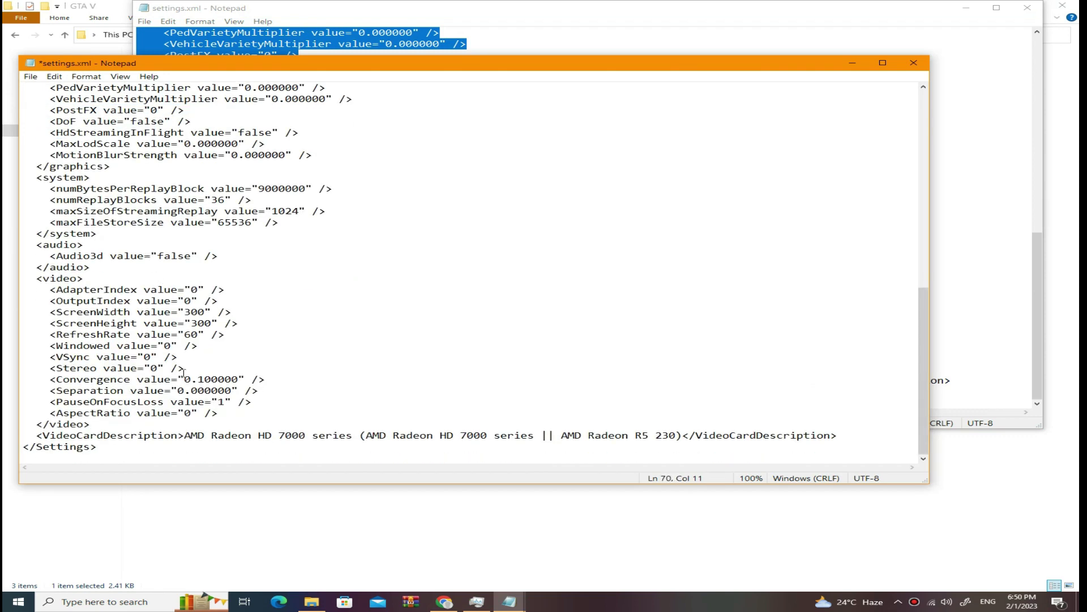
# Recopy the mod's settings block and compare its contents with the text in the game's settings.xml.
pyautogui.click(546, 9)
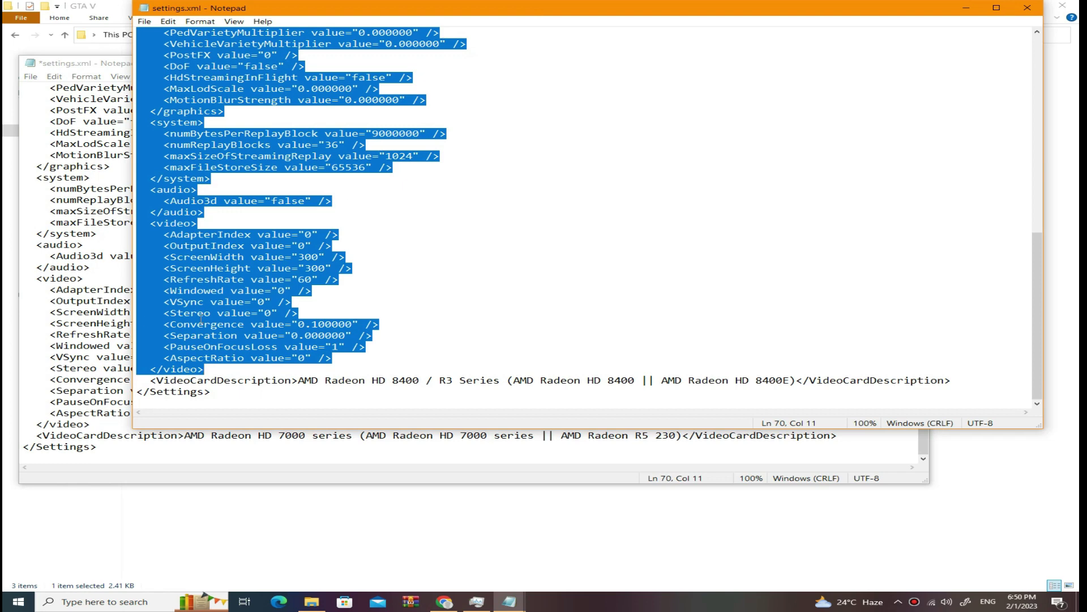
pyautogui.rightClick(219, 269)
pyautogui.click(238, 299)
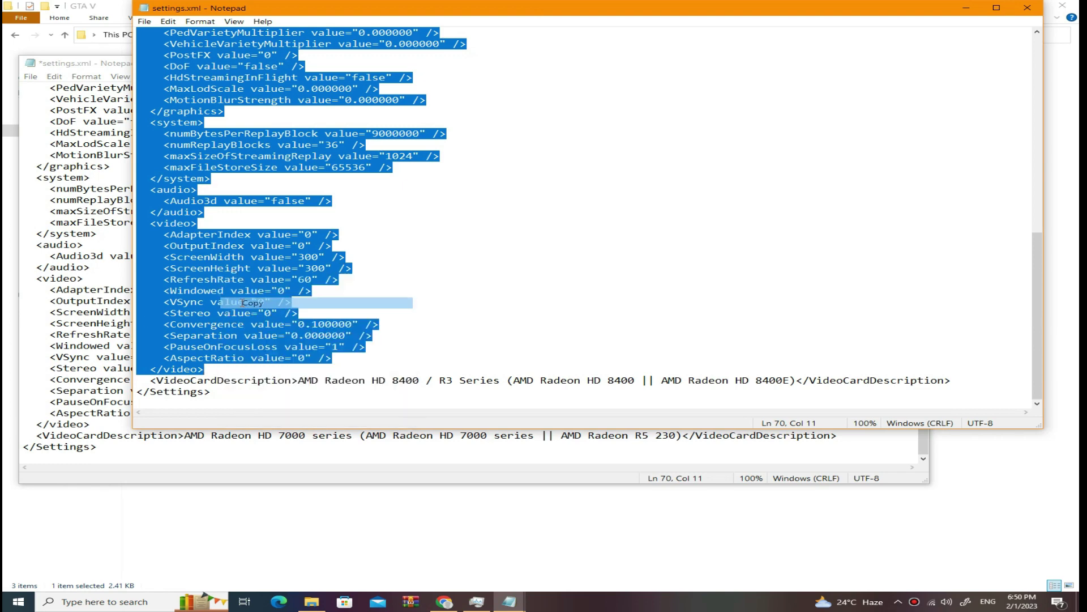
pyautogui.scroll(7, 262, 290)
pyautogui.scroll(6, 265, 288)
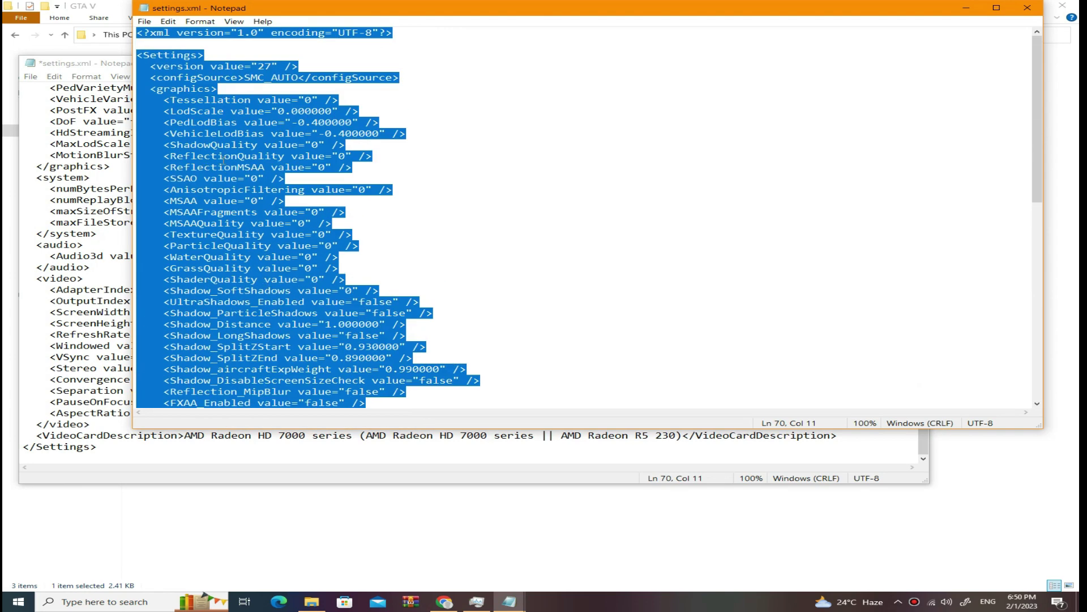
pyautogui.click(110, 70)
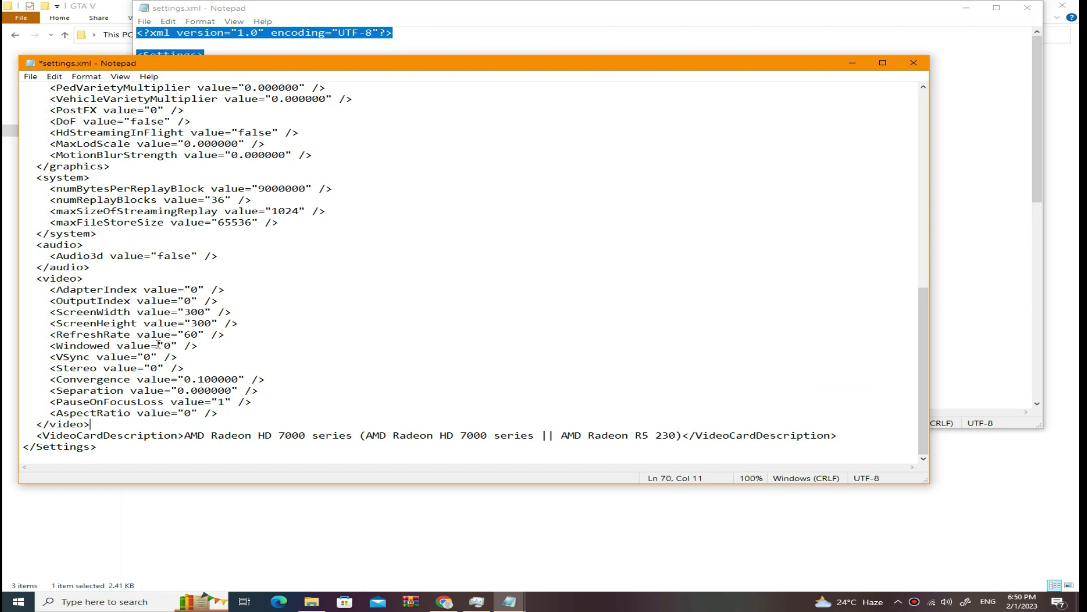
# Close the game's and the mod's settings.xml files, minimize the GTA V folder window and refresh the desktop.
pyautogui.click(908, 67)
pyautogui.click(505, 317)
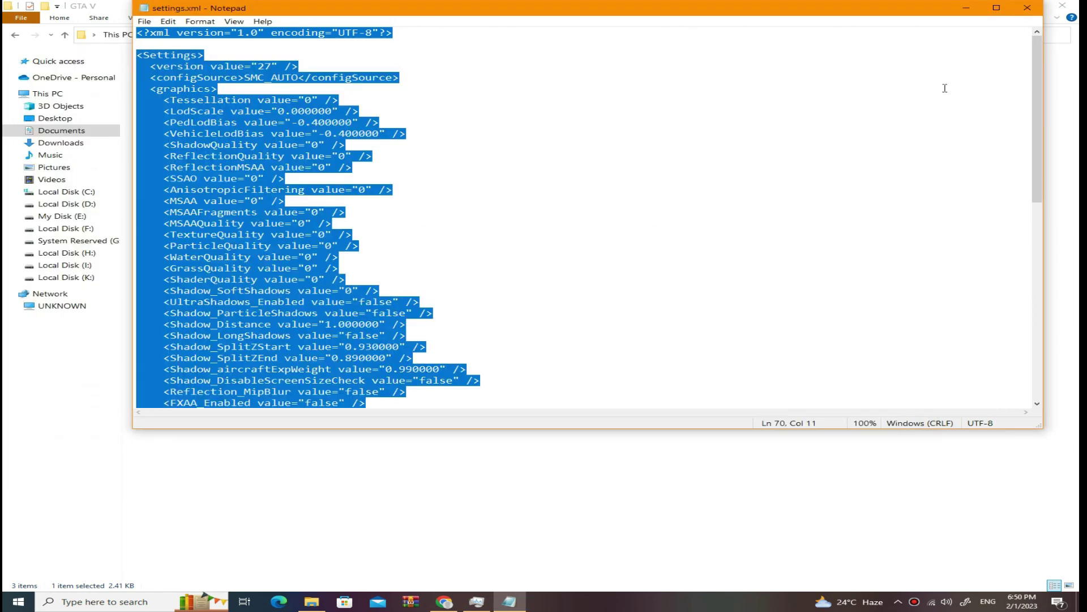
pyautogui.click(1027, 7)
pyautogui.click(1002, 5)
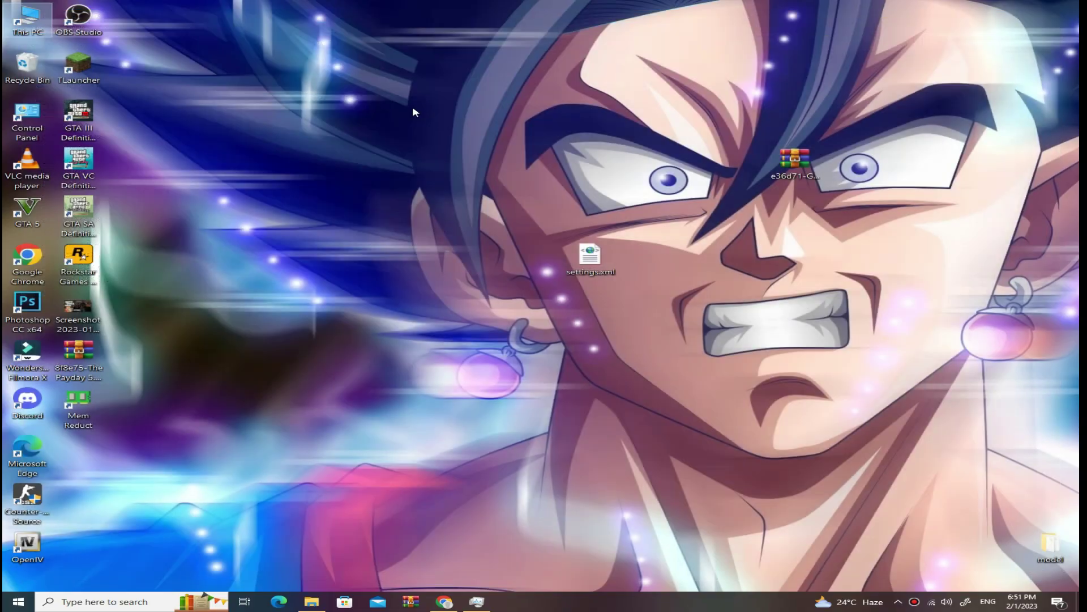
pyautogui.rightClick(414, 112)
pyautogui.click(483, 151)
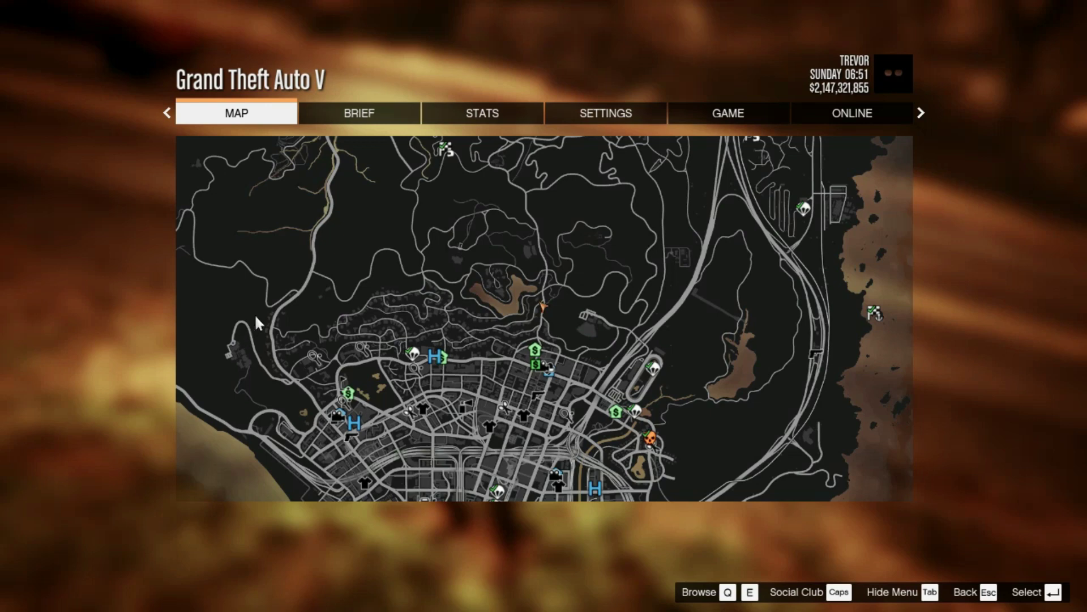
# In the Grand Theft Auto V pause menu, open the Graphics page of the game settings.
pyautogui.press('e')
pyautogui.press('e')
pyautogui.press('e')
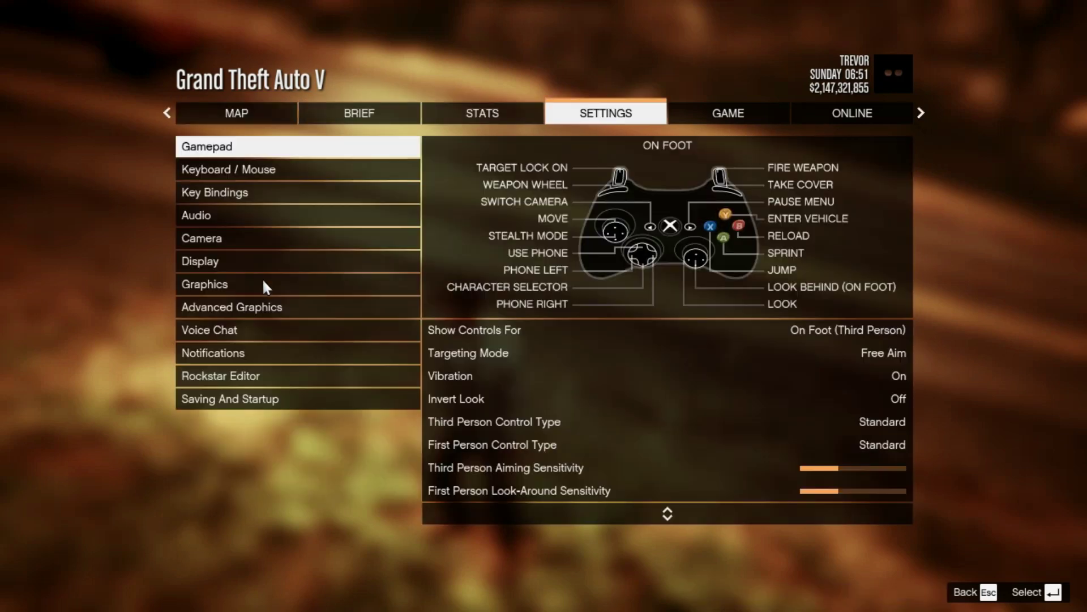
pyautogui.click(263, 279)
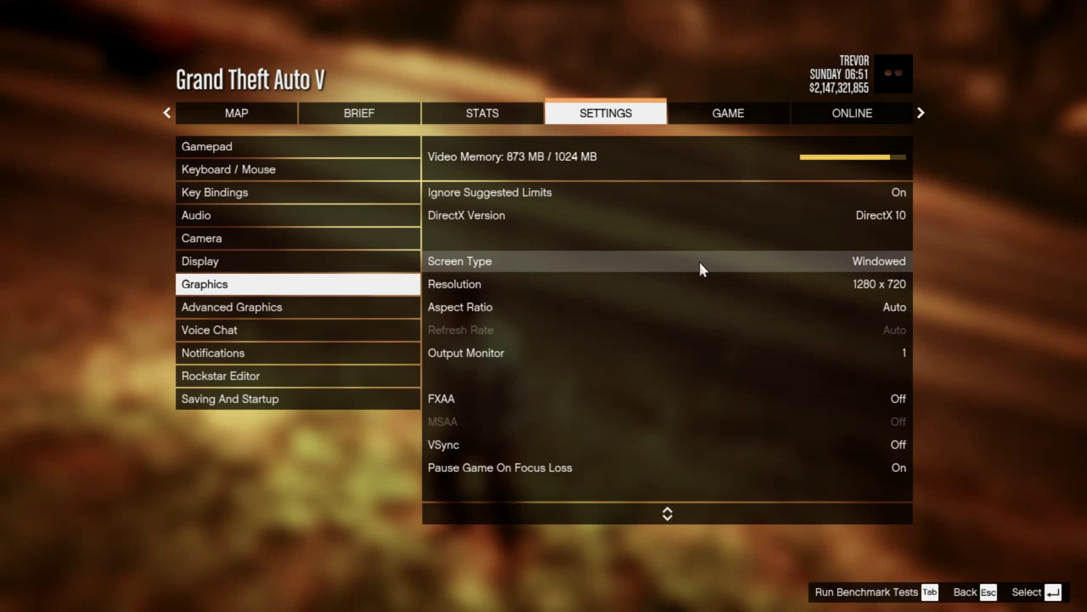
# Review the graphics options, from DirectX version and resolution to population density and the texture, shader, shadow and water quality values.
pyautogui.press('Down')
pyautogui.press('Down')
pyautogui.press('Down')
pyautogui.press('Down')
pyautogui.press('Down')
pyautogui.press('Down')
pyautogui.press('Down')
pyautogui.press('Down')
pyautogui.press('Down')
pyautogui.press('Down')
pyautogui.press('Down')
pyautogui.press('Down')
pyautogui.press('Down')
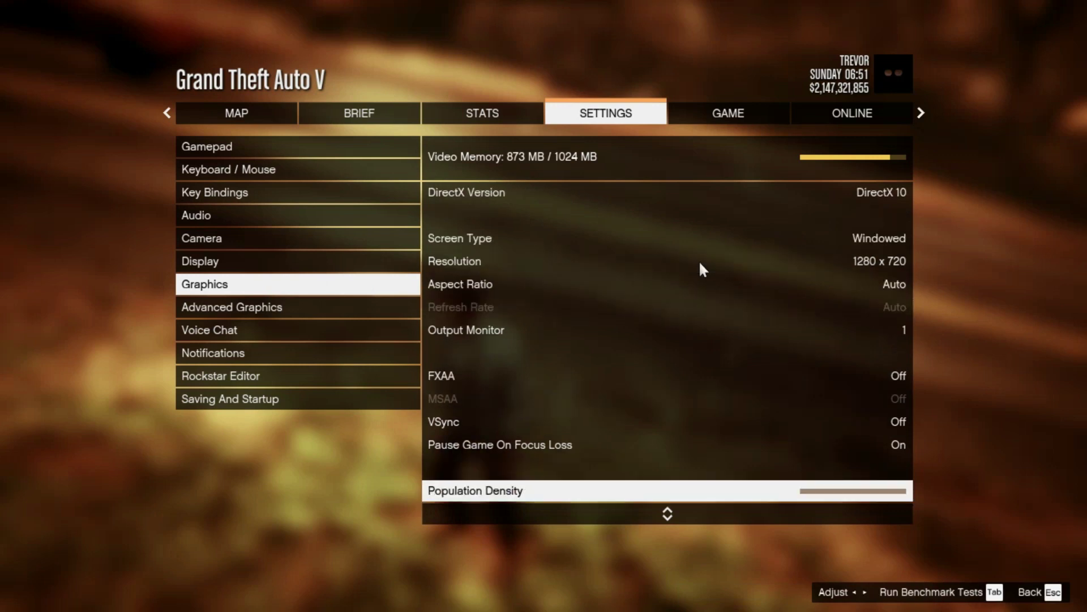
pyautogui.press('Down')
pyautogui.press('Up')
pyautogui.press('Up')
pyautogui.press('Up')
pyautogui.press('Up')
pyautogui.press('Up')
pyautogui.press('Up')
pyautogui.press('Up')
pyautogui.press('Up')
pyautogui.press('Up')
pyautogui.press('Up')
pyautogui.press('Up')
pyautogui.press('Up')
pyautogui.press('Up')
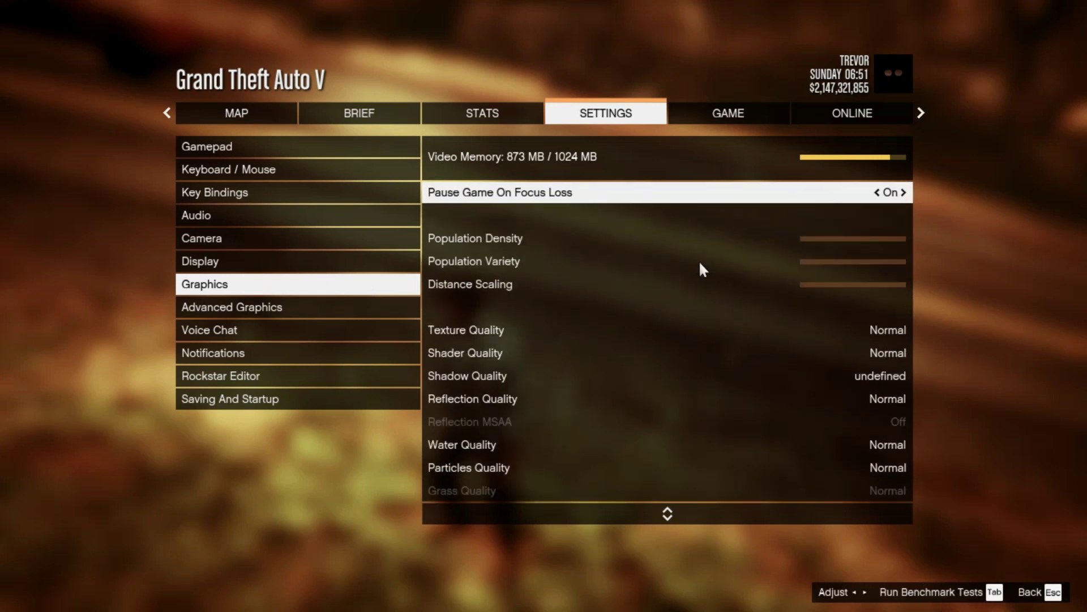
pyautogui.press('Up')
pyautogui.press('Down')
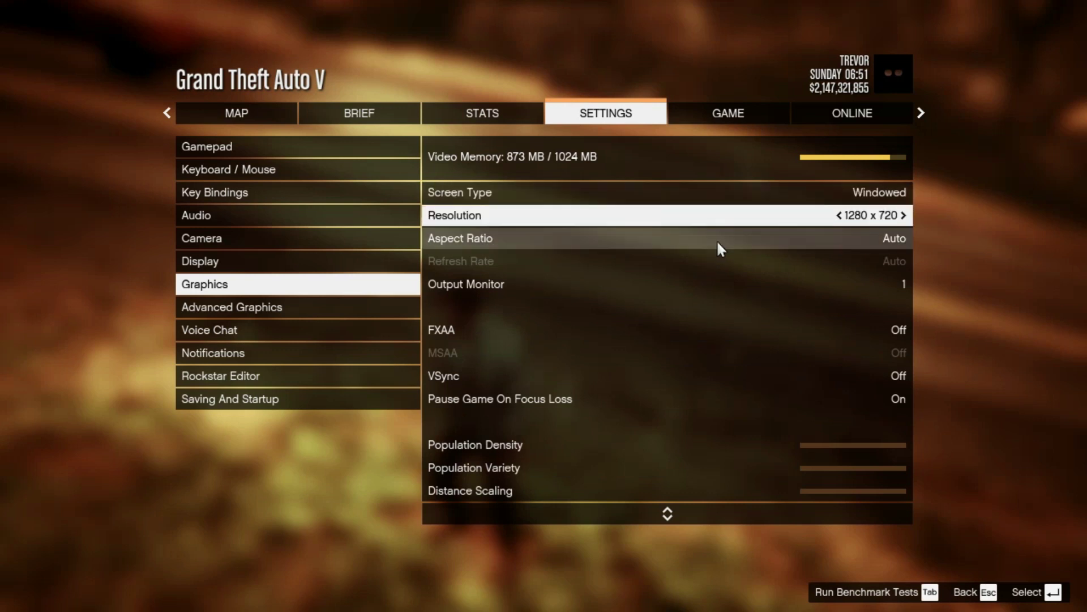
# Lower the game's resolution to 800 x 600.
pyautogui.click(840, 215)
pyautogui.click(840, 216)
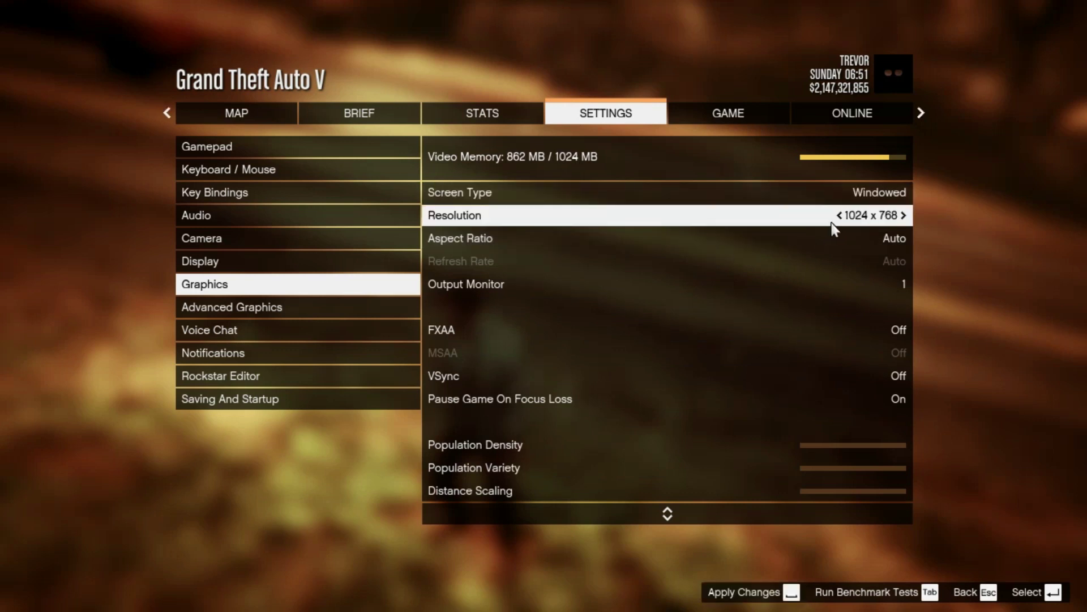
pyautogui.click(840, 215)
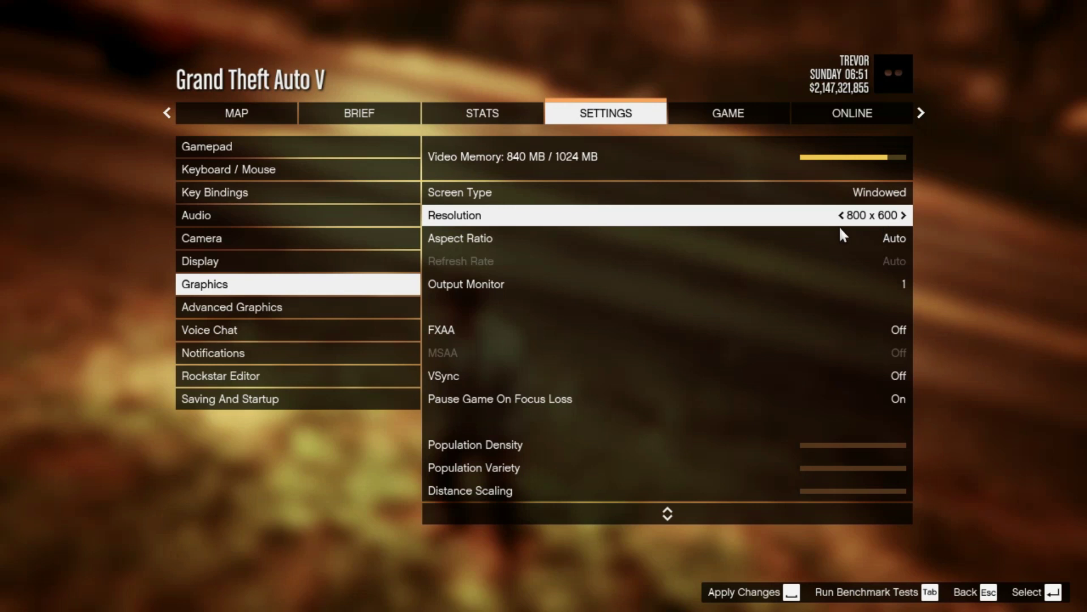
# Check the first graphics options again and raise the resolution to 1152 x 864.
pyautogui.scroll(2, 880, 228)
pyautogui.scroll(1, 878, 224)
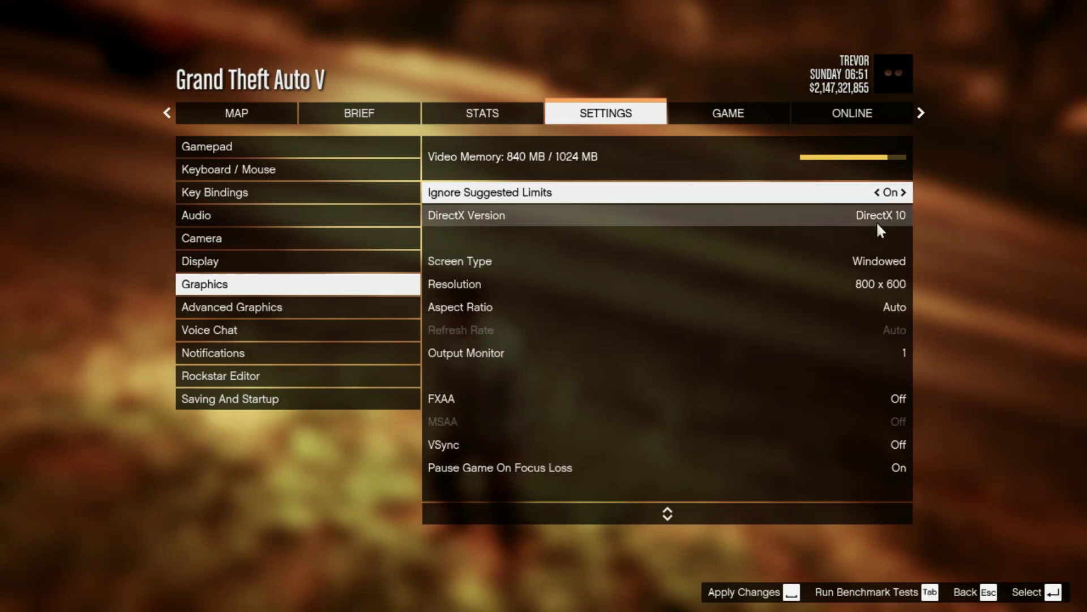
pyautogui.scroll(2, 882, 287)
pyautogui.click(881, 287)
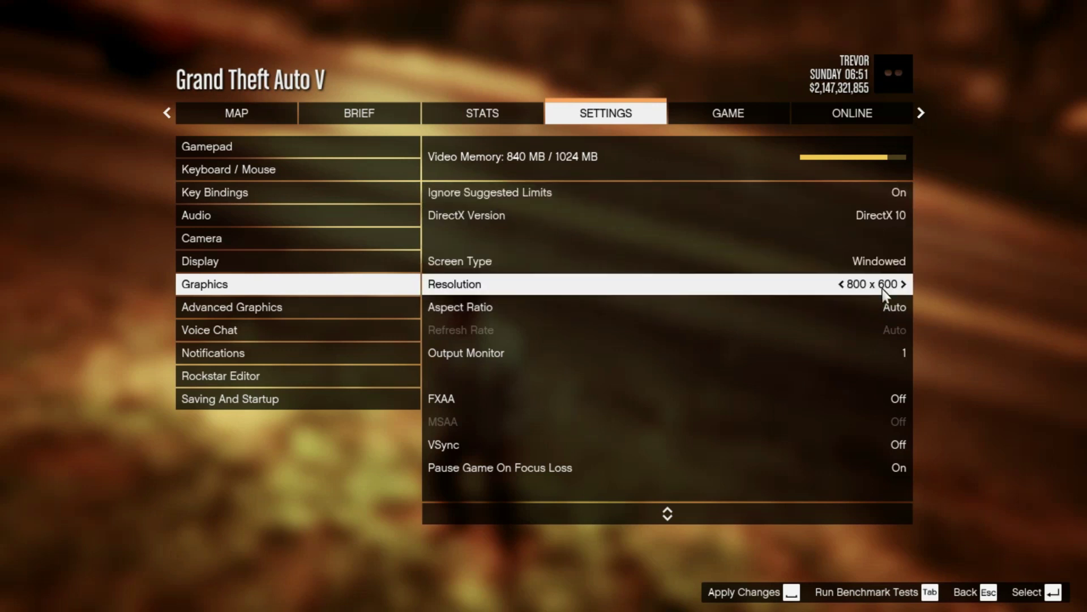
pyautogui.click(884, 289)
pyautogui.click(885, 289)
pyautogui.click(885, 289)
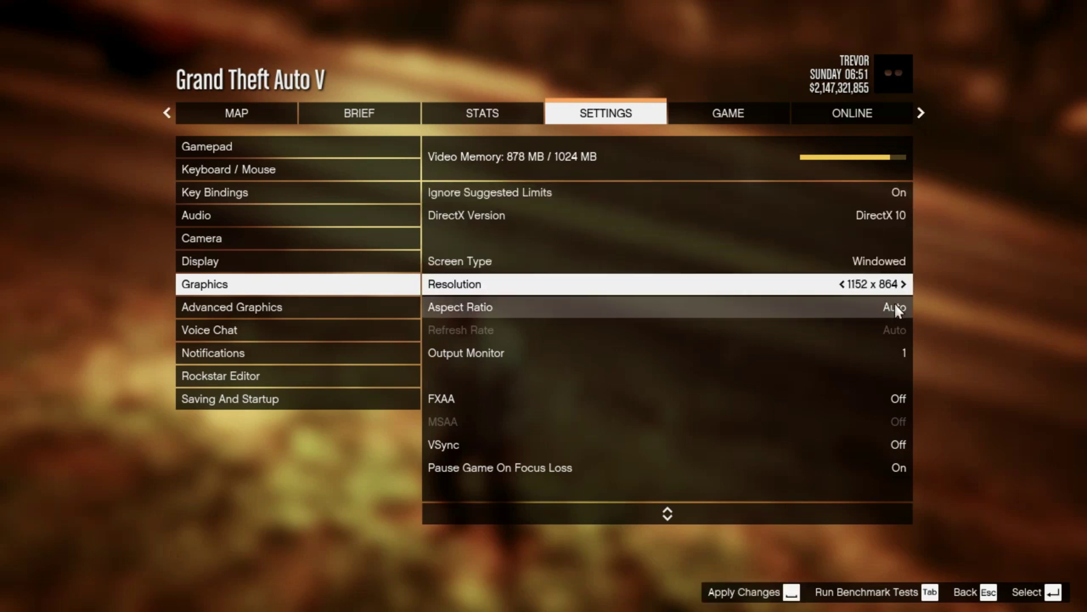
# Leave the graphics settings without applying the resolution change and return to gameplay.
pyautogui.press('Escape')
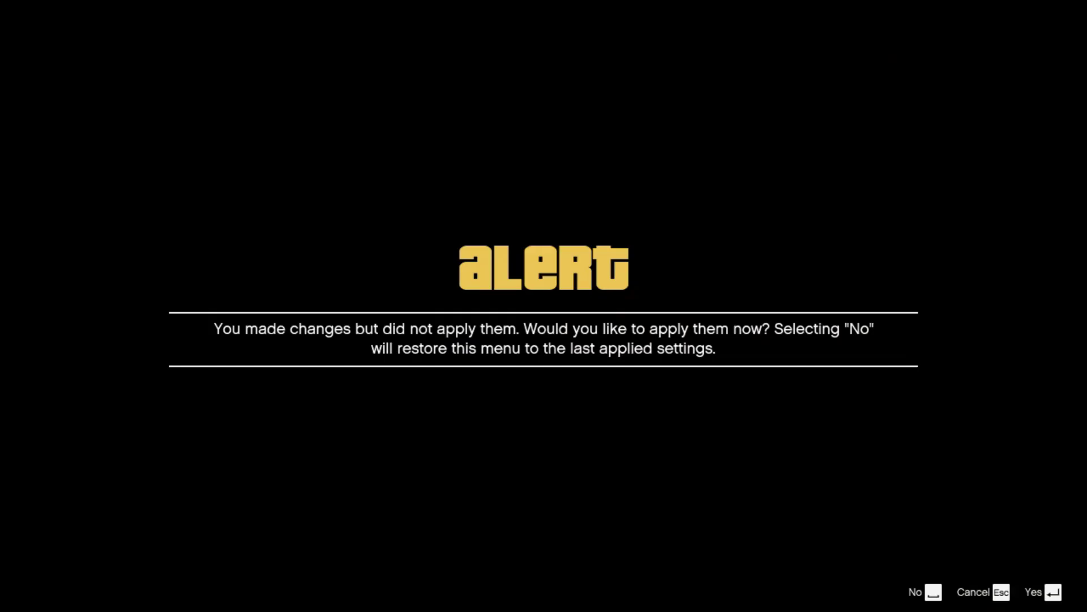
pyautogui.press('Escape')
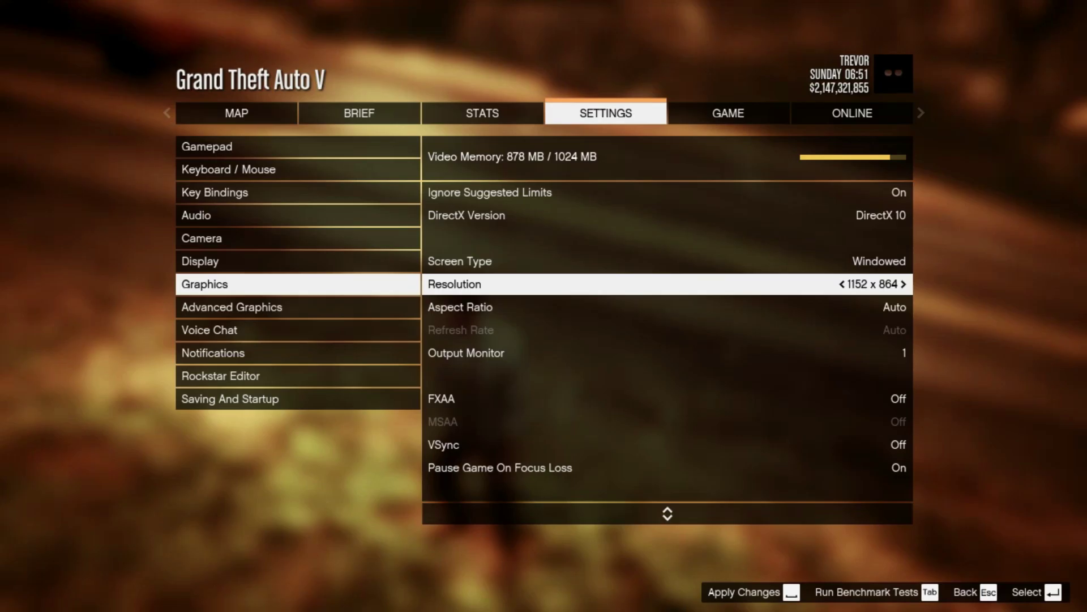
pyautogui.press('Escape')
pyautogui.press('space')
pyautogui.press('Escape')
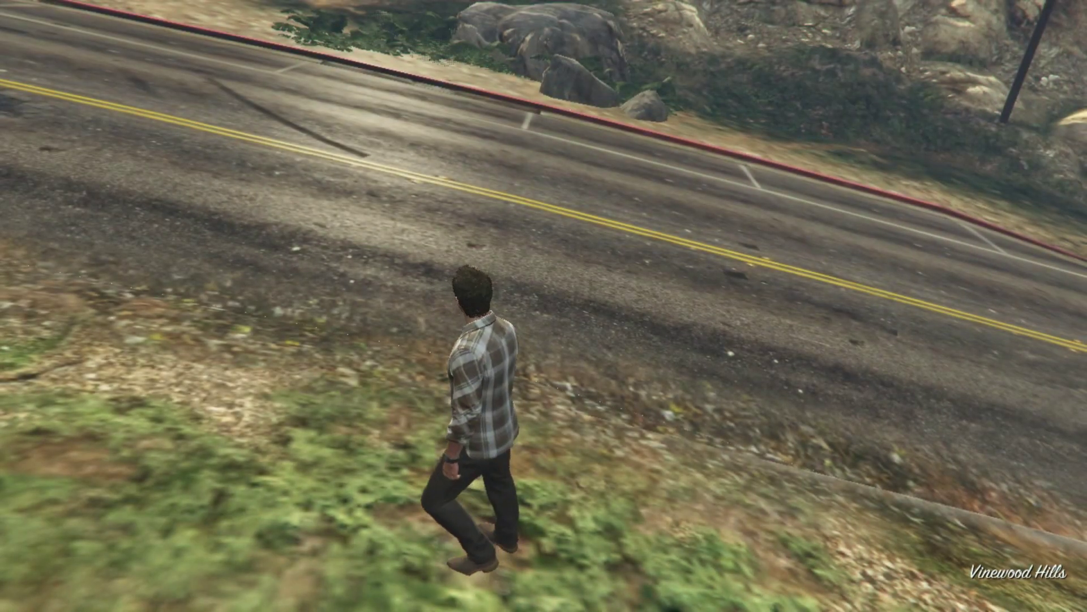
pyautogui.press('shift')
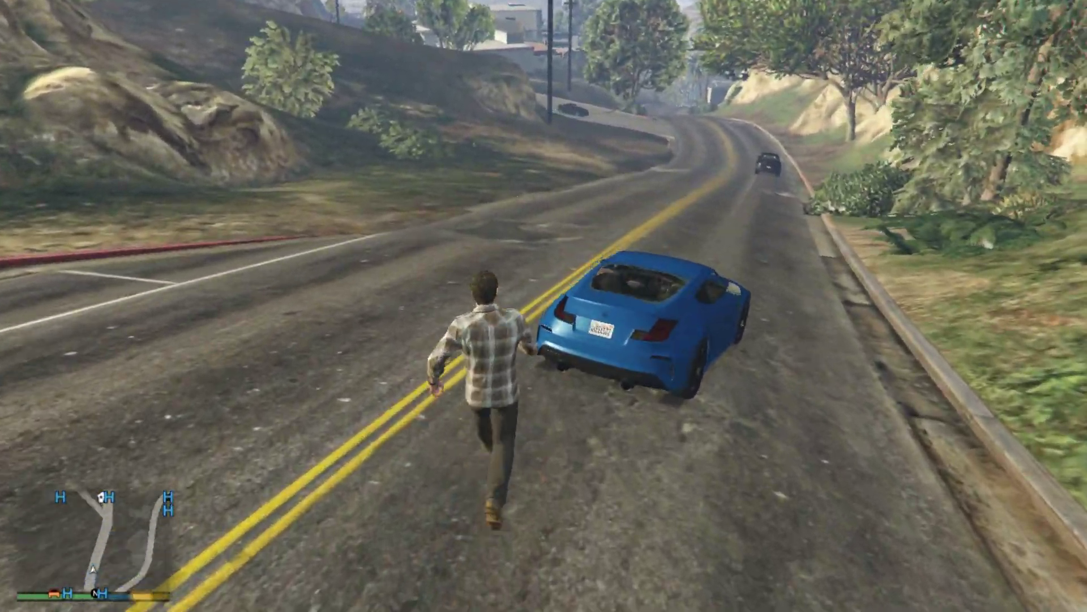
pyautogui.press('f')
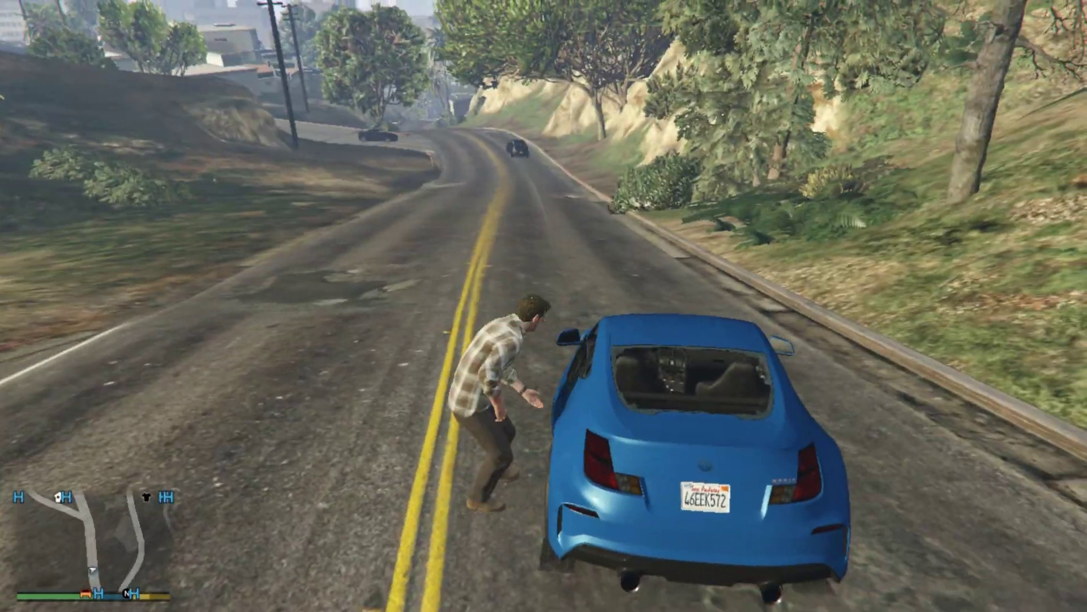
pyautogui.press('w')
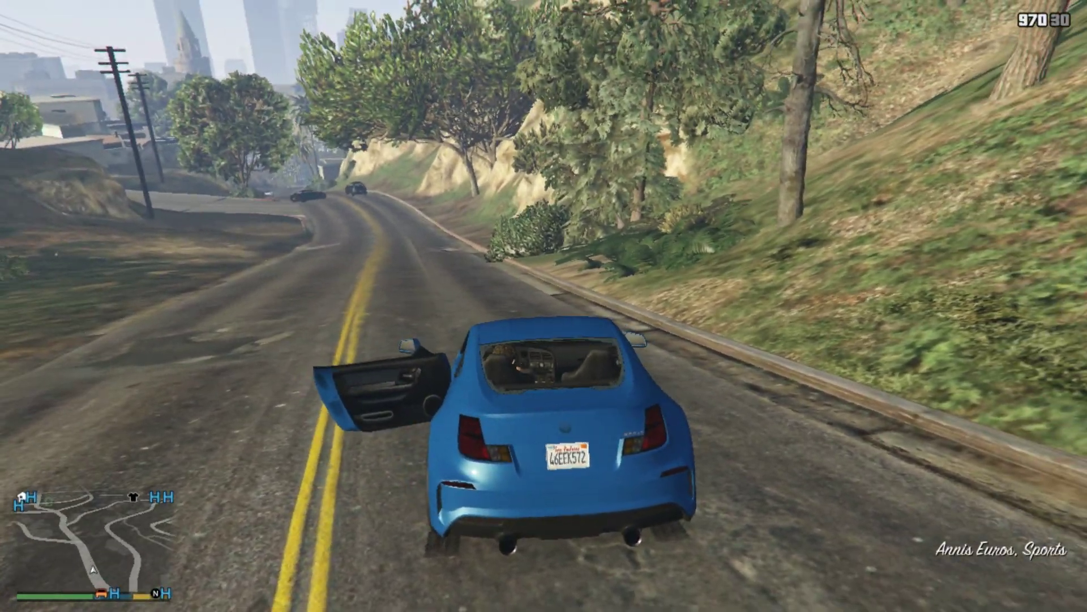
pyautogui.press('a')
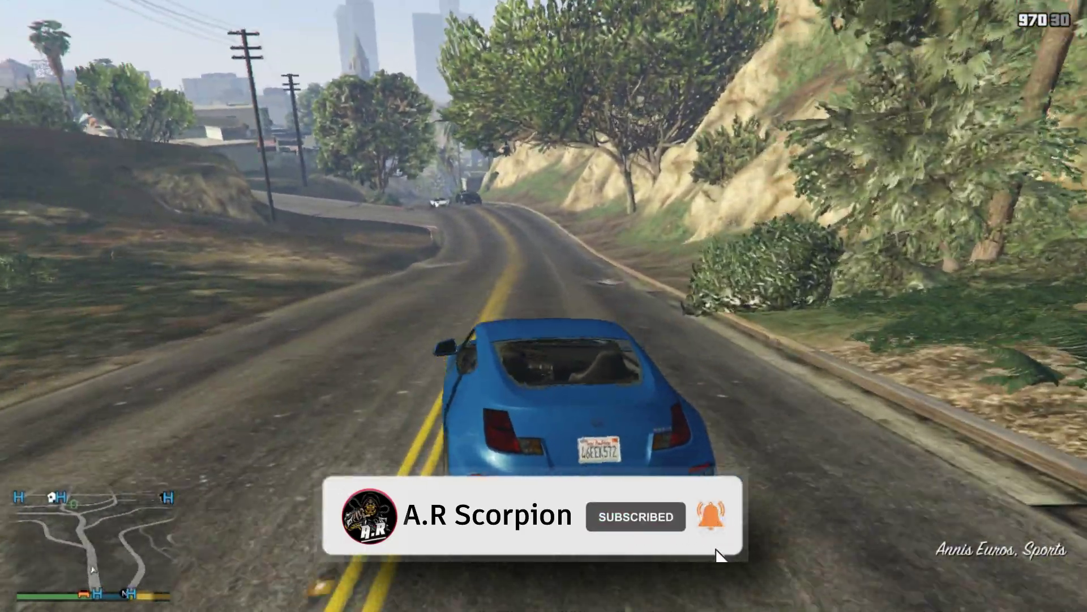
pyautogui.press('d')
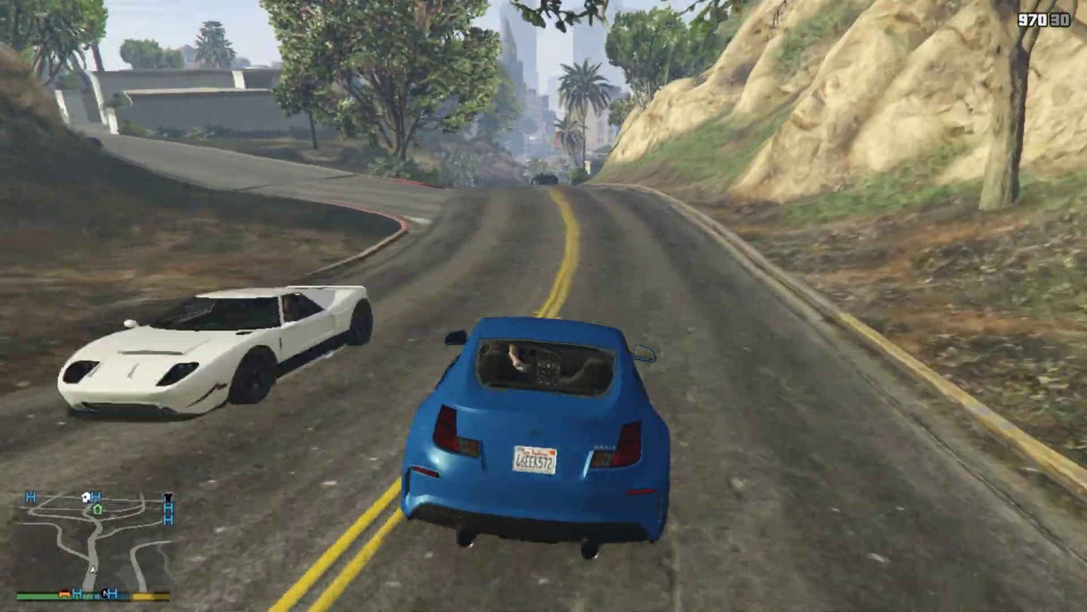